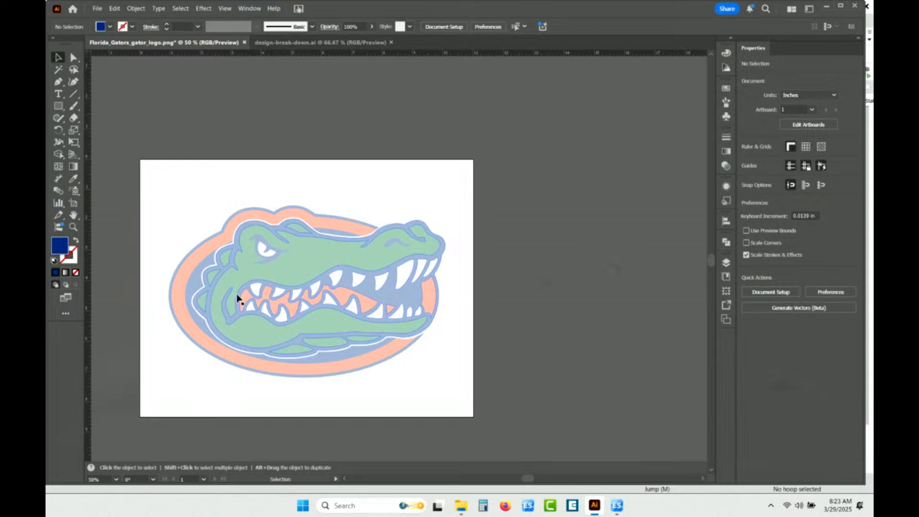
- Set the opacity of the faded gator logo group to 100%, leaving the group deselected
{"action": "scroll", "coordinate": [238, 300], "scroll_direction": "left", "scroll_amount": 4}
{"action": "scroll", "coordinate": [253, 320], "scroll_direction": "left", "scroll_amount": 6}
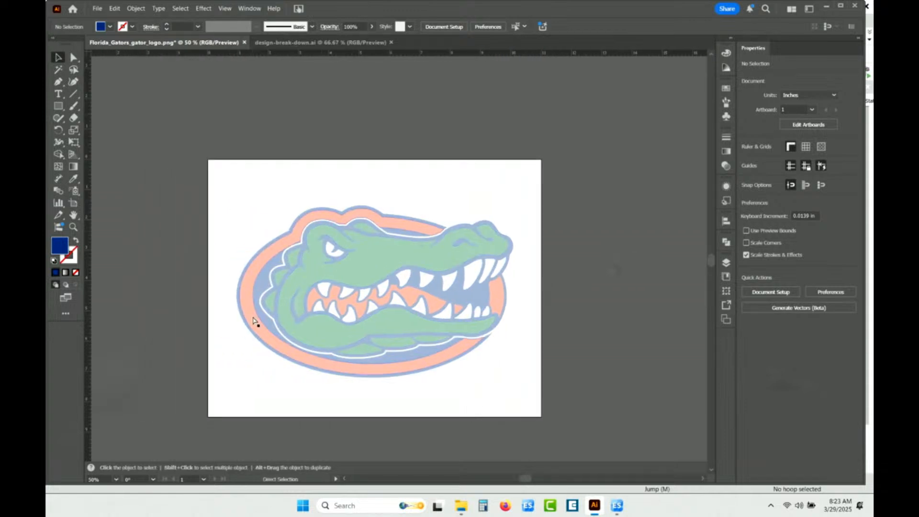
{"action": "scroll", "coordinate": [288, 324], "scroll_direction": "down", "scroll_amount": 2}
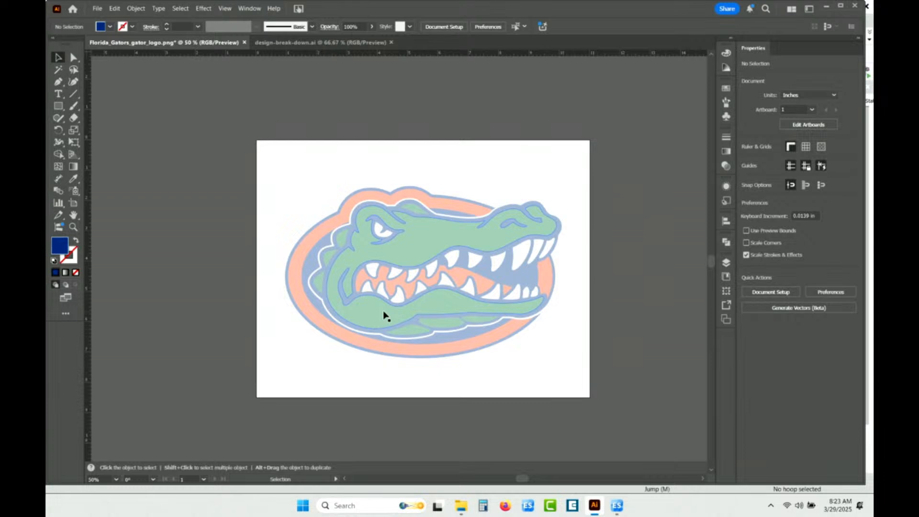
{"action": "scroll", "coordinate": [396, 320], "scroll_direction": "up", "scroll_amount": 4}
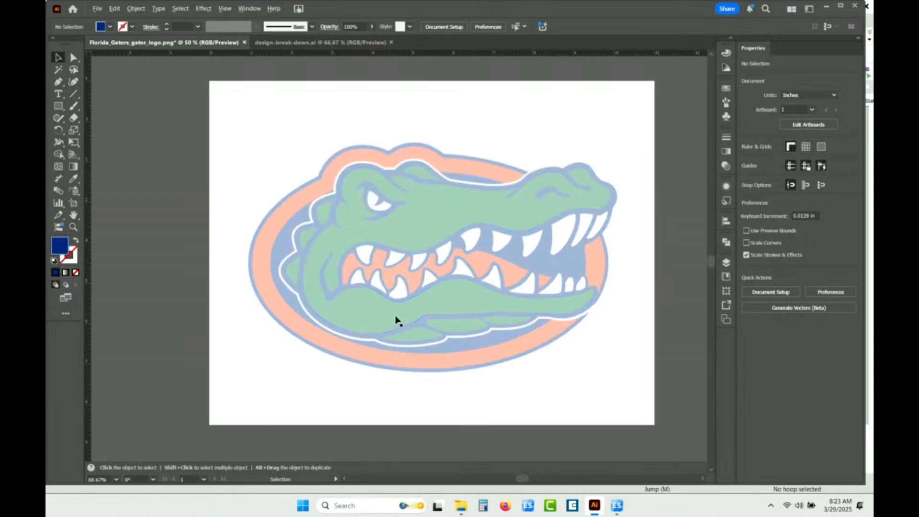
{"action": "scroll", "coordinate": [449, 311], "scroll_direction": "up", "scroll_amount": 1}
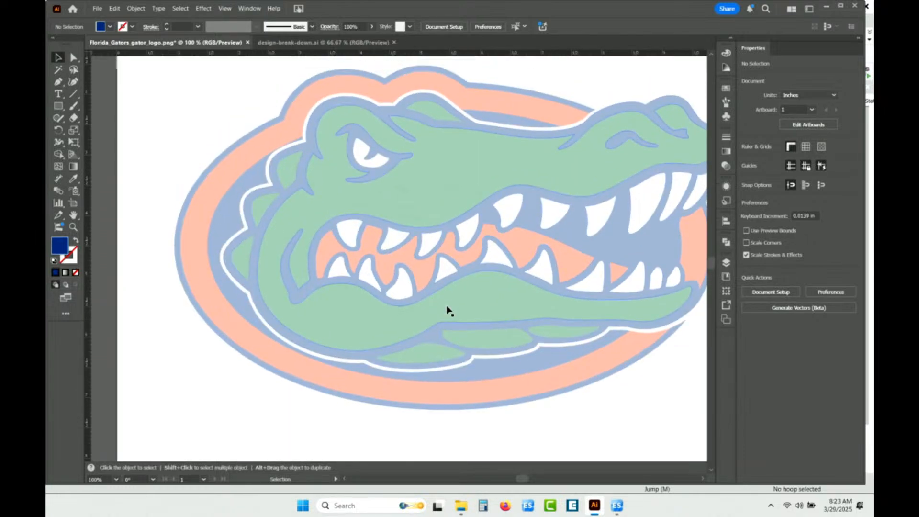
{"action": "key", "text": "space"}
{"action": "left_click_drag", "start_coordinate": [614, 343], "coordinate": [566, 366]}
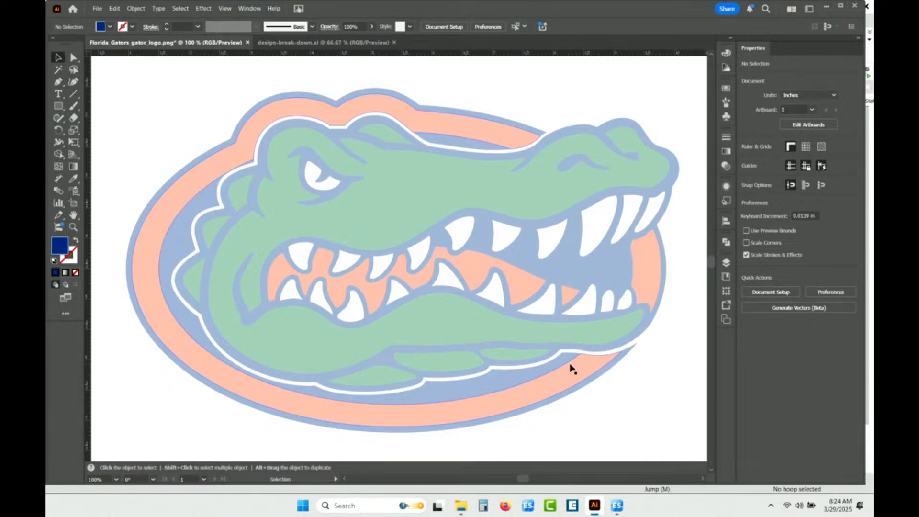
{"action": "left_click", "coordinate": [515, 290]}
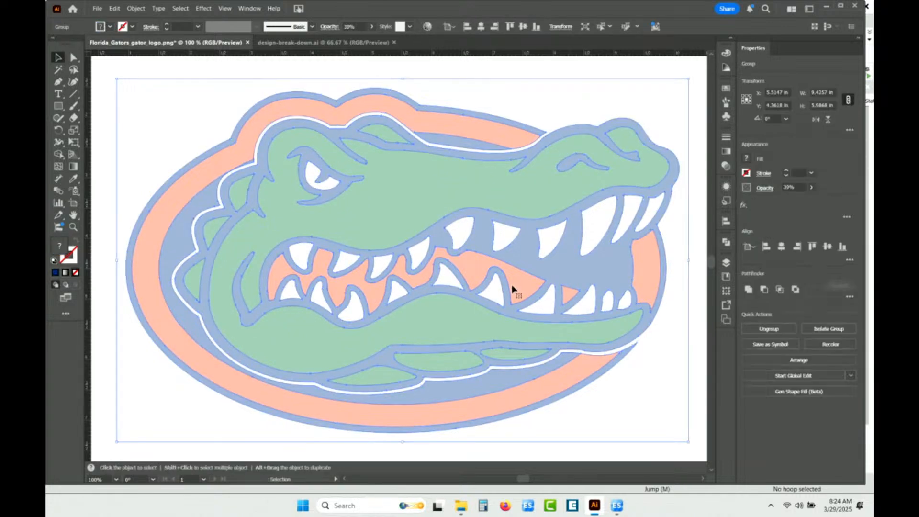
{"action": "left_click", "coordinate": [811, 189]}
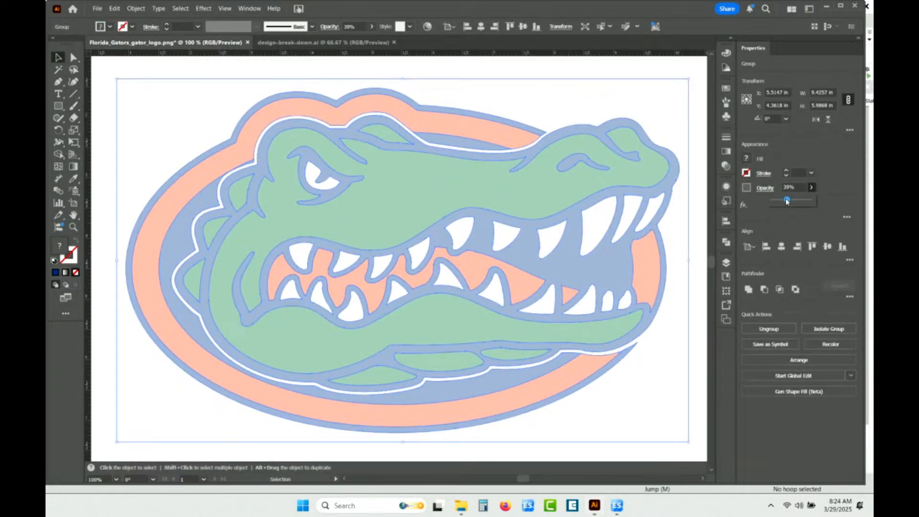
{"action": "left_click_drag", "start_coordinate": [788, 201], "coordinate": [813, 203]}
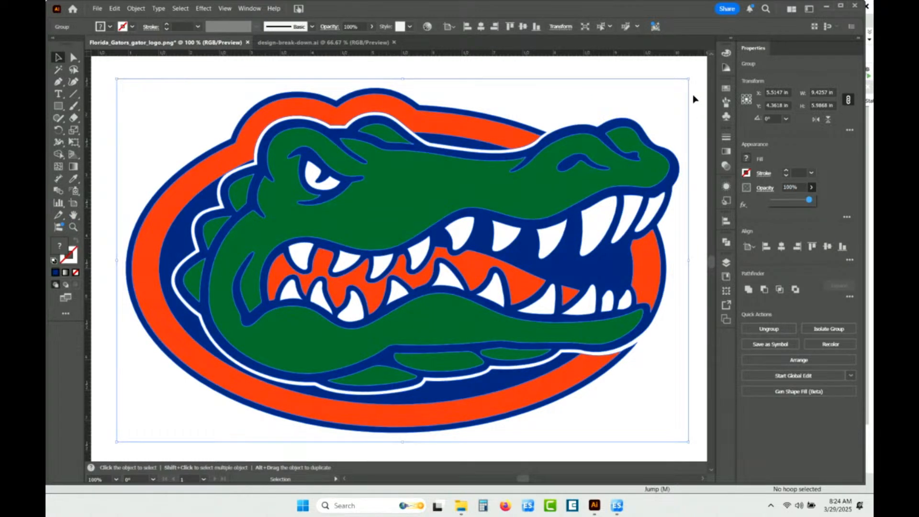
{"action": "left_click", "coordinate": [683, 68]}
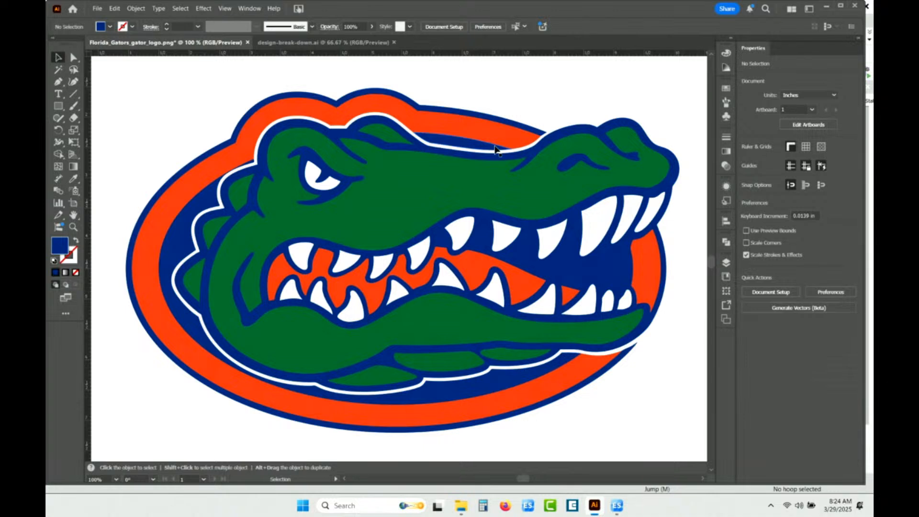
{"action": "left_click", "coordinate": [435, 188]}
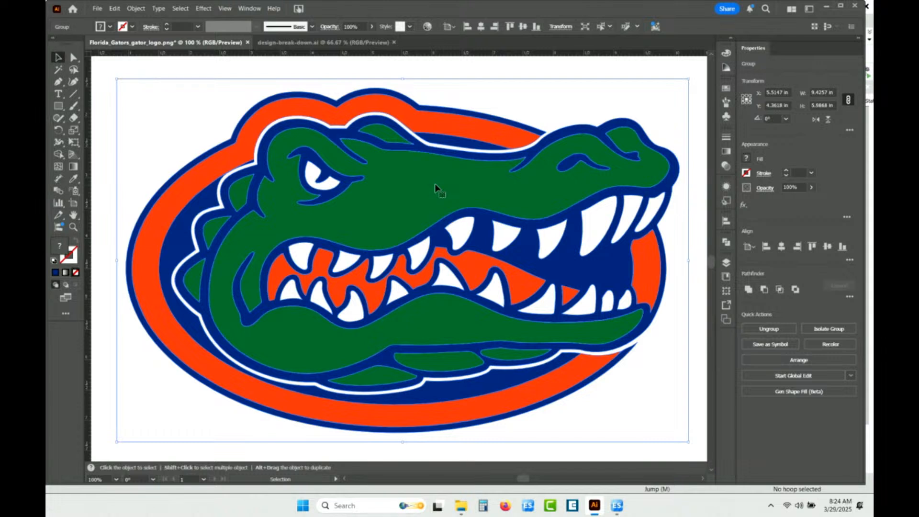
{"action": "left_click", "coordinate": [510, 70]}
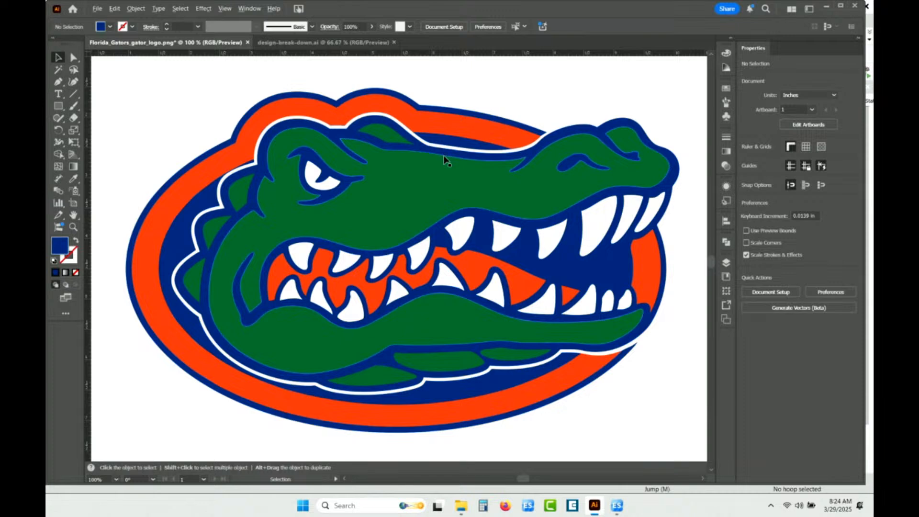
- Switch to the design-break-down.ai document and examine the full-colour gator logo up close
{"action": "scroll", "coordinate": [446, 161], "scroll_direction": "down", "scroll_amount": 1}
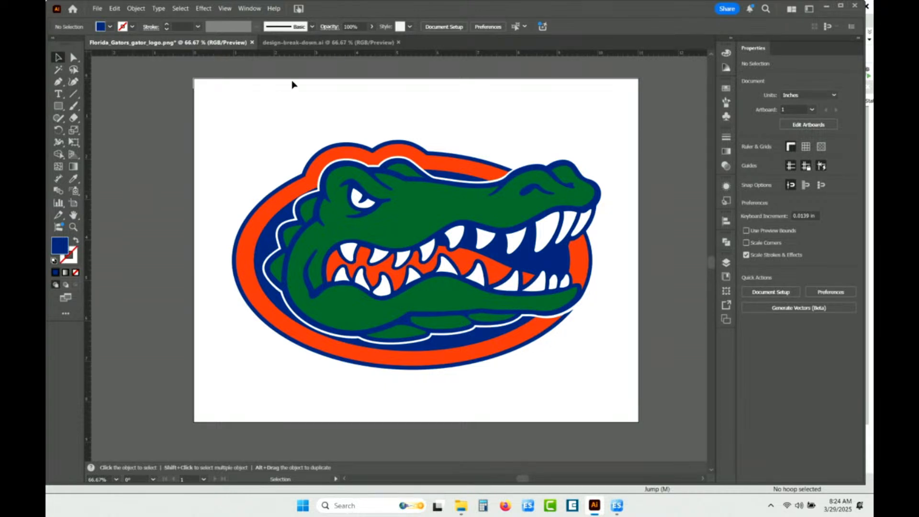
{"action": "left_click", "coordinate": [342, 43]}
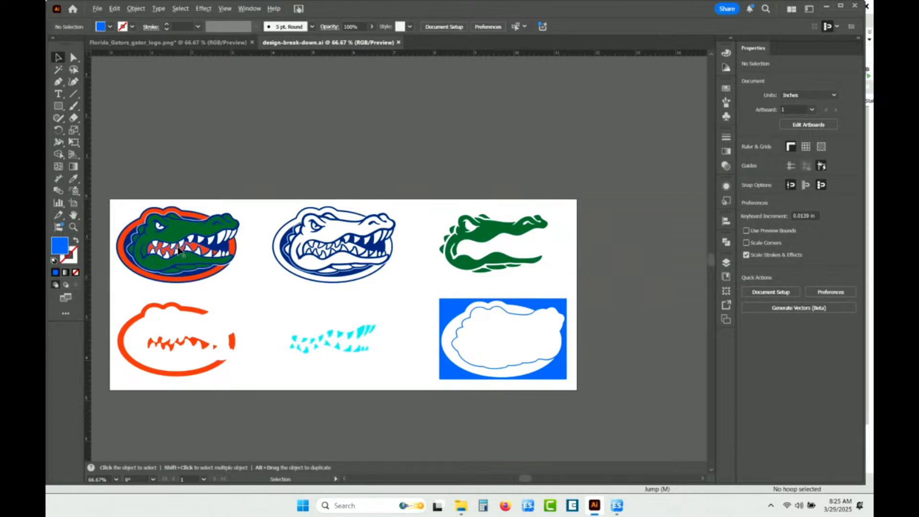
{"action": "scroll", "coordinate": [177, 242], "scroll_direction": "up", "scroll_amount": 3}
{"action": "left_click_drag", "start_coordinate": [199, 260], "coordinate": [379, 289]}
{"action": "scroll", "coordinate": [379, 290], "scroll_direction": "up", "scroll_amount": 1}
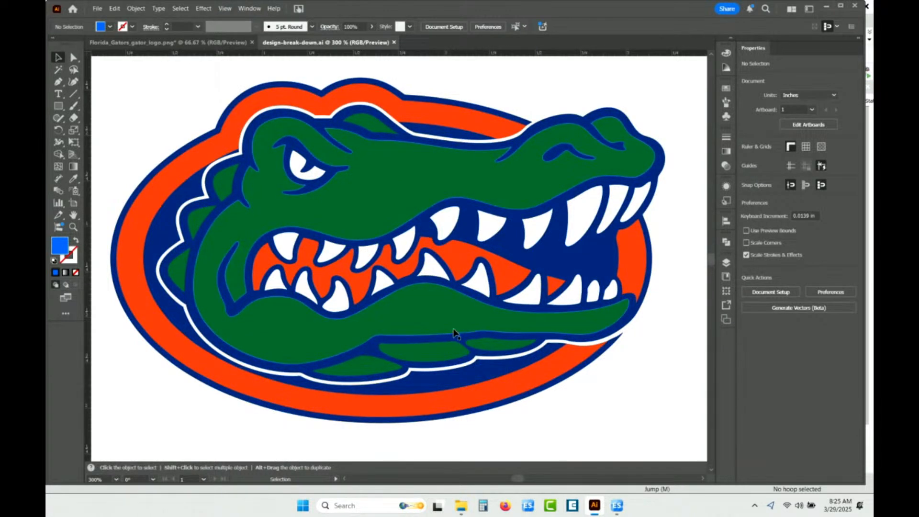
{"action": "key", "text": "space"}
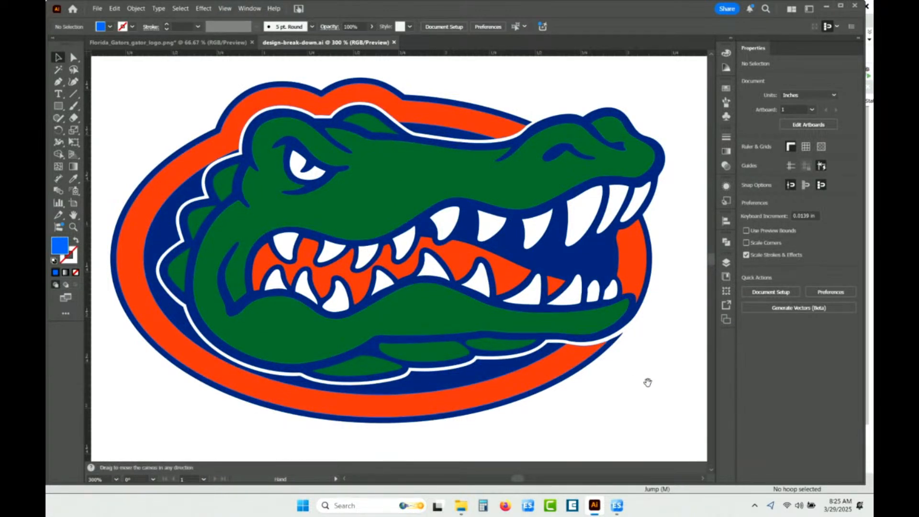
- Examine the dark blue outline version of the gator, including its mouth, lower jaw and surrounding oval
{"action": "left_click_drag", "start_coordinate": [630, 371], "coordinate": [308, 336]}
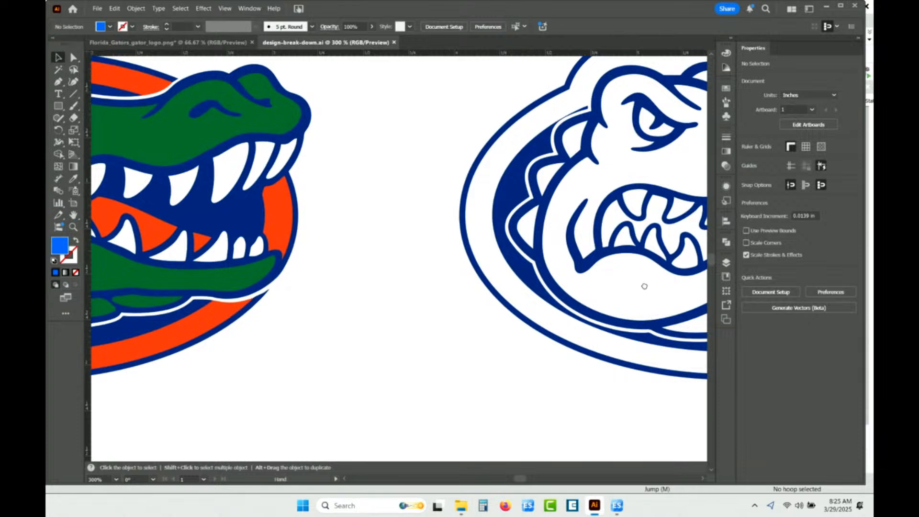
{"action": "left_click_drag", "start_coordinate": [642, 283], "coordinate": [310, 337]}
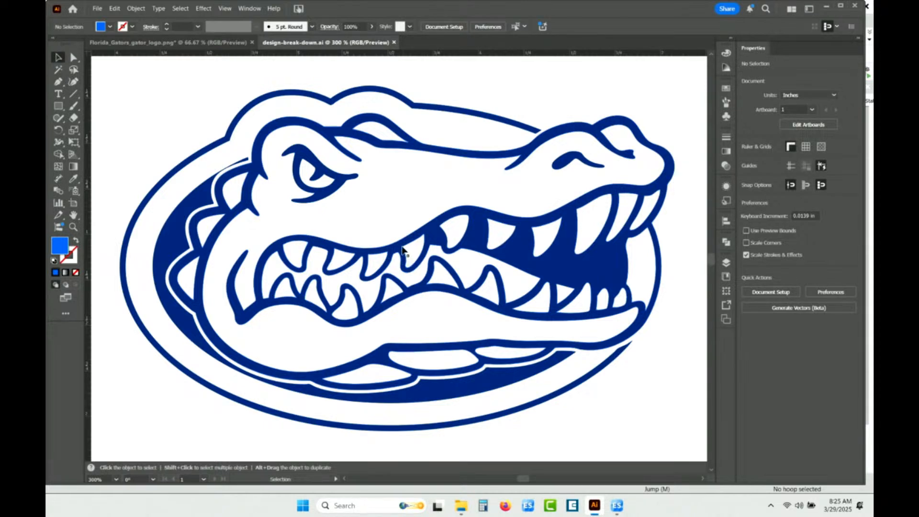
{"action": "scroll", "coordinate": [398, 244], "scroll_direction": "up", "scroll_amount": 2}
{"action": "scroll", "coordinate": [398, 244], "scroll_direction": "up", "scroll_amount": 1}
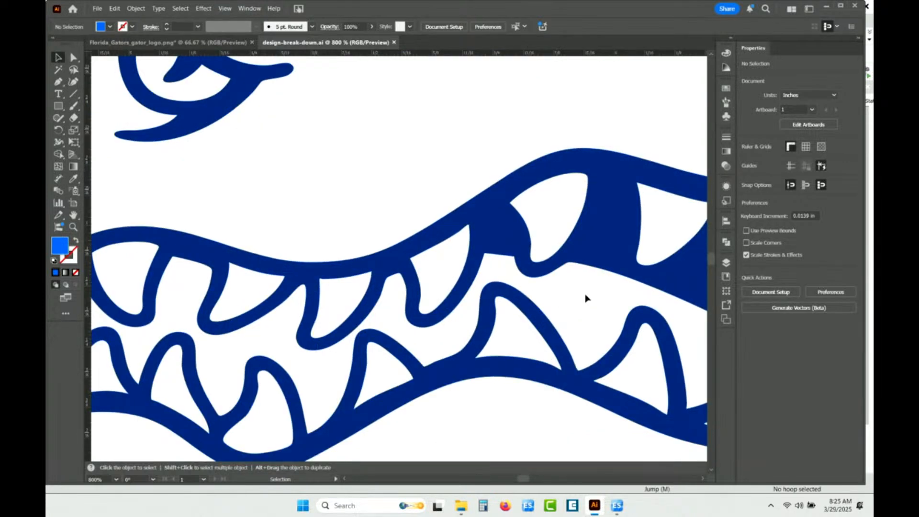
{"action": "left_click_drag", "start_coordinate": [614, 312], "coordinate": [273, 278]}
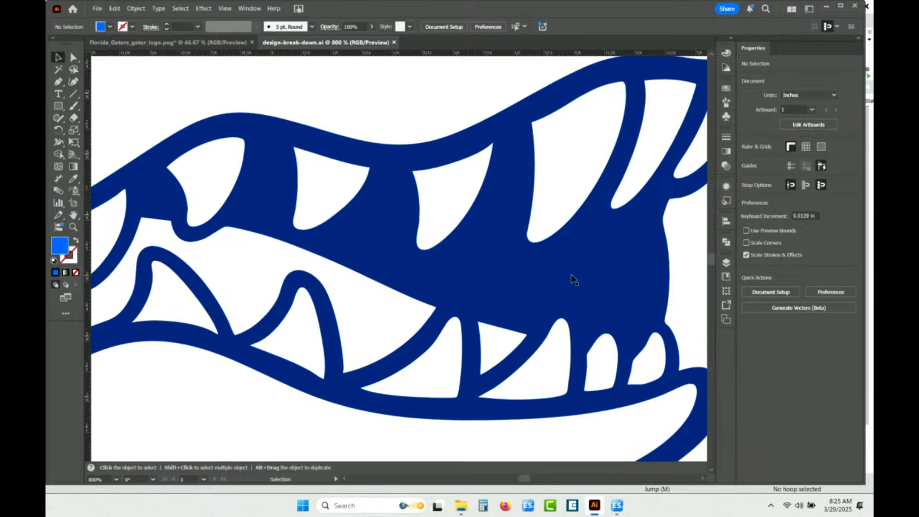
{"action": "scroll", "coordinate": [477, 265], "scroll_direction": "down", "scroll_amount": 1}
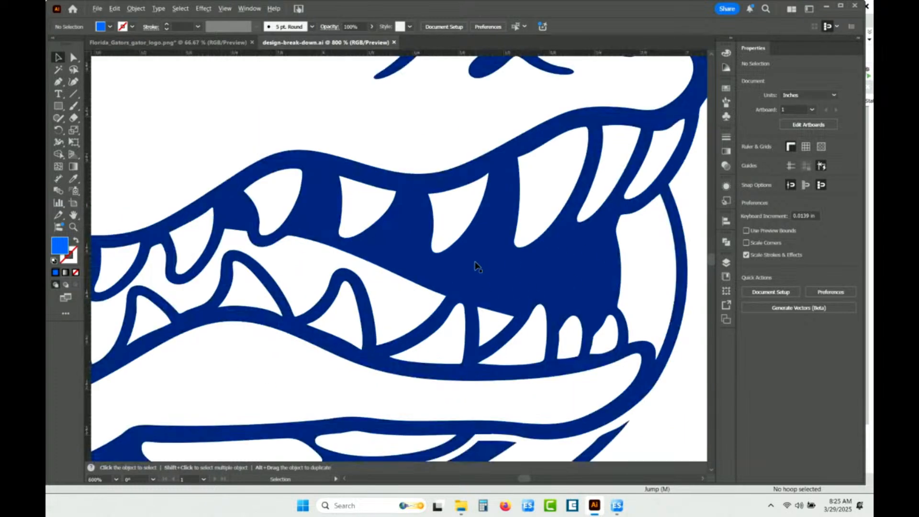
{"action": "scroll", "coordinate": [476, 267], "scroll_direction": "down", "scroll_amount": 1}
{"action": "key", "text": "space"}
{"action": "left_click_drag", "start_coordinate": [349, 405], "coordinate": [515, 305]}
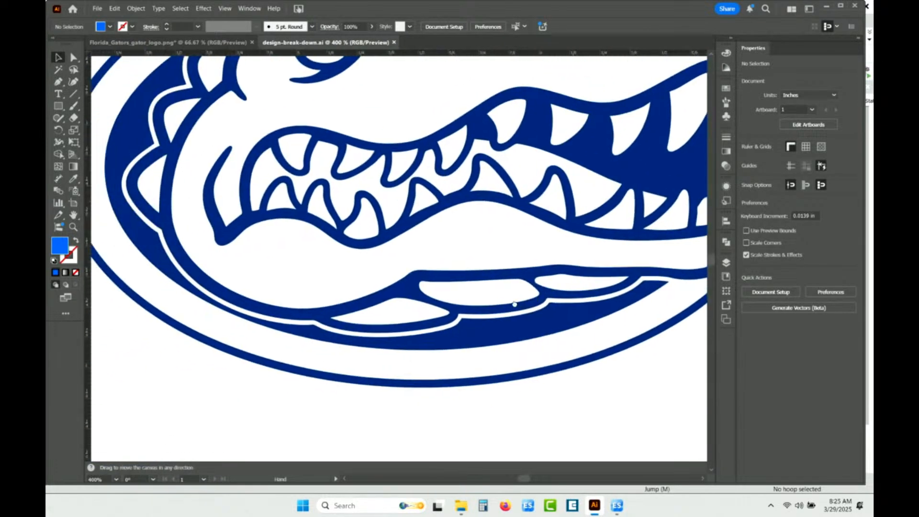
{"action": "left_click_drag", "start_coordinate": [213, 168], "coordinate": [367, 220]}
{"action": "left_click_drag", "start_coordinate": [434, 193], "coordinate": [313, 245]}
{"action": "scroll", "coordinate": [364, 297], "scroll_direction": "down", "scroll_amount": 1}
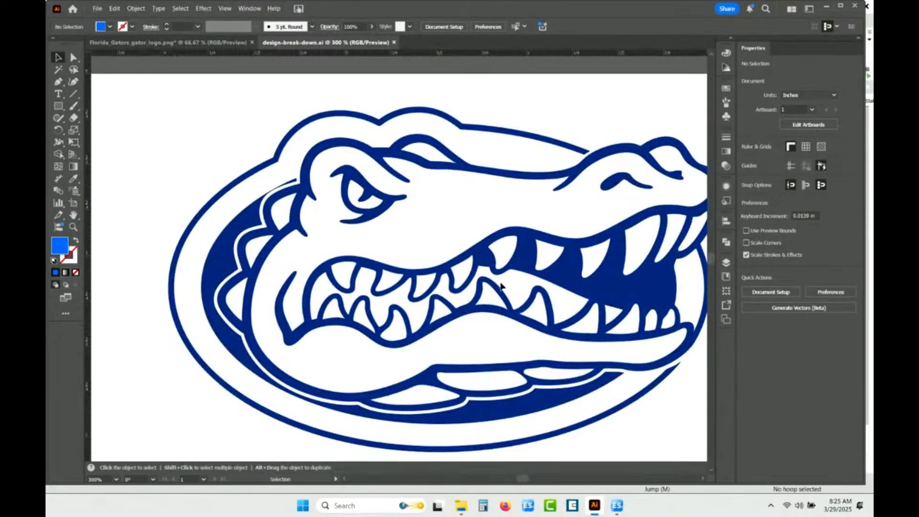
{"action": "key", "text": "space"}
{"action": "left_click_drag", "start_coordinate": [501, 286], "coordinate": [472, 263]}
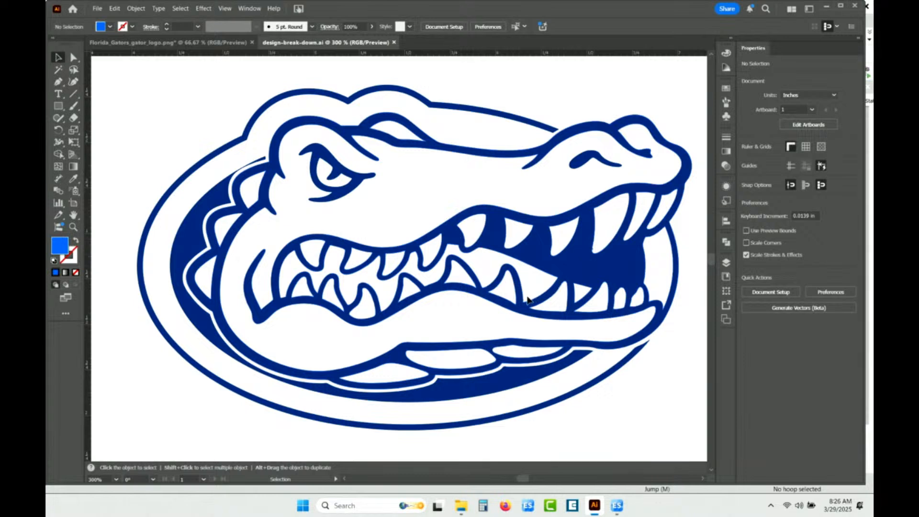
- Inspect the blue outline's lower and upper teeth and the solid mouth area at high magnification
{"action": "scroll", "coordinate": [519, 299], "scroll_direction": "up", "scroll_amount": 3}
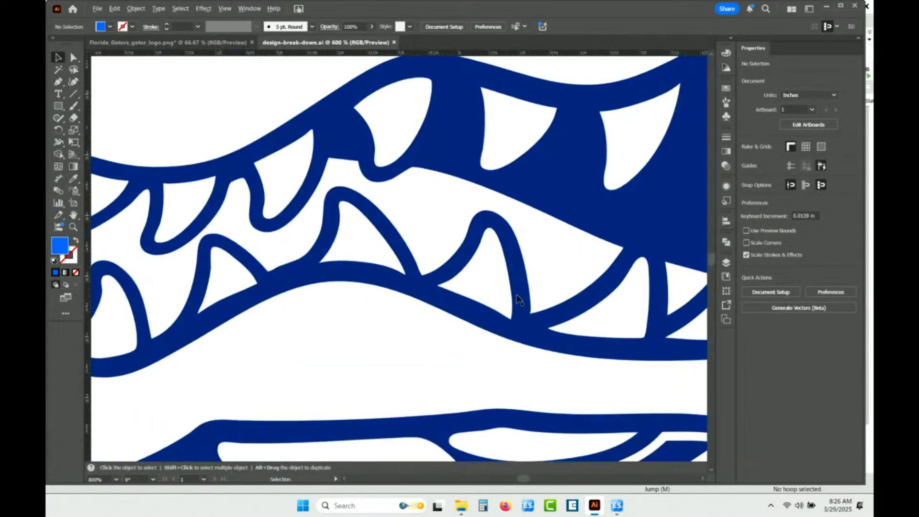
{"action": "scroll", "coordinate": [451, 287], "scroll_direction": "up", "scroll_amount": 1}
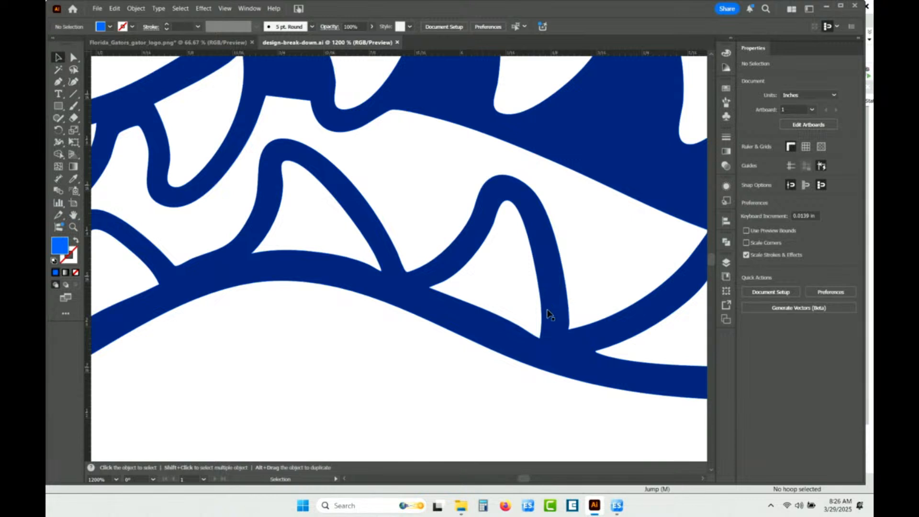
{"action": "left_click_drag", "start_coordinate": [653, 305], "coordinate": [452, 283]}
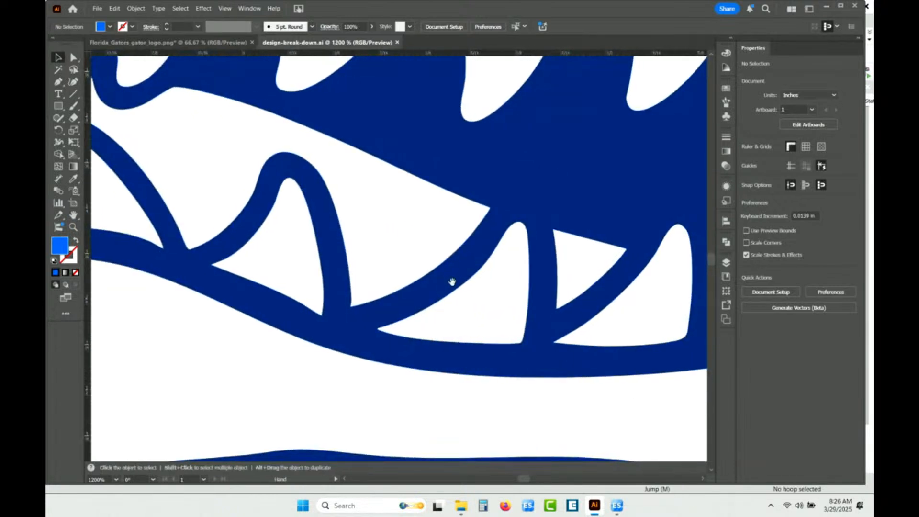
{"action": "left_click_drag", "start_coordinate": [593, 296], "coordinate": [503, 311]}
{"action": "left_click_drag", "start_coordinate": [500, 168], "coordinate": [499, 224]}
{"action": "left_click_drag", "start_coordinate": [498, 180], "coordinate": [505, 281]}
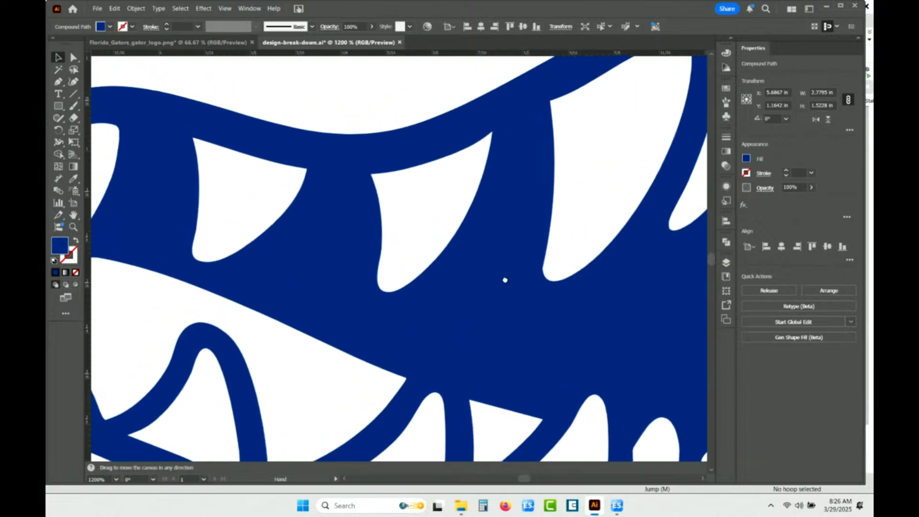
{"action": "key", "text": "ctrl+h"}
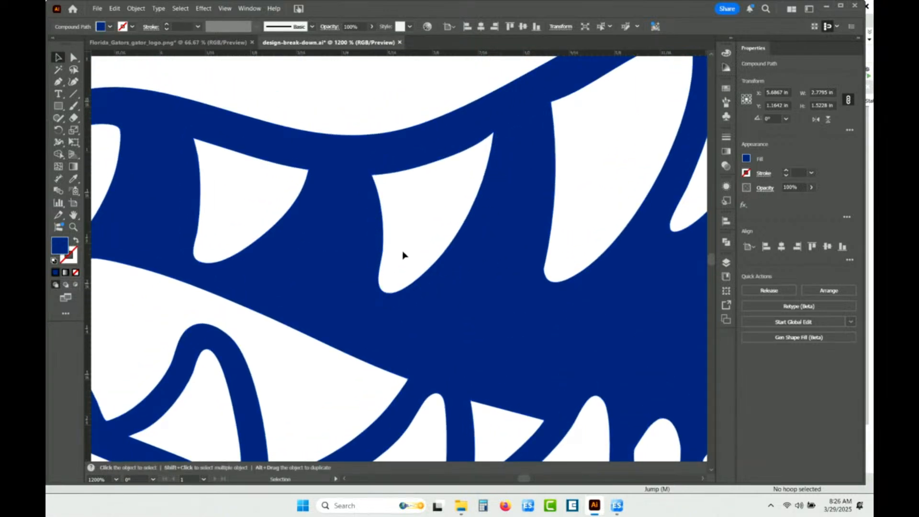
{"action": "key", "text": "space"}
{"action": "left_click_drag", "start_coordinate": [587, 228], "coordinate": [438, 265]}
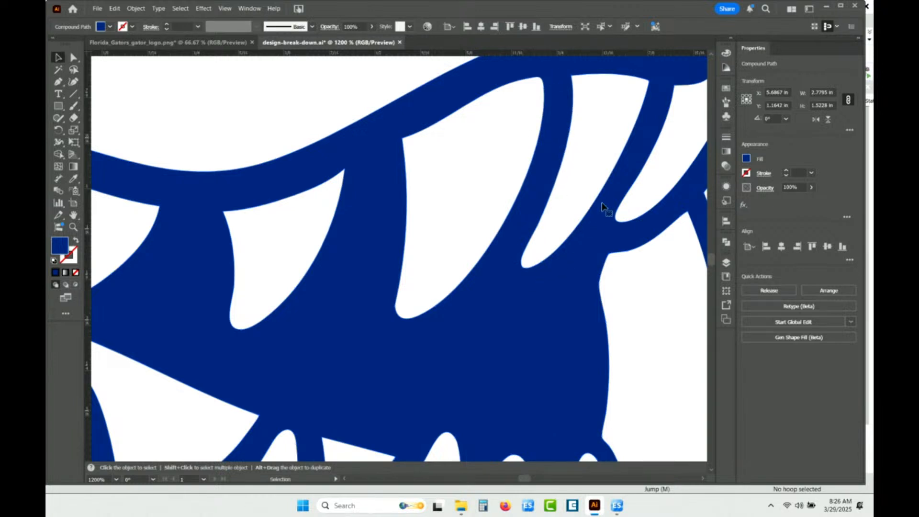
{"action": "key", "text": "space"}
{"action": "left_click_drag", "start_coordinate": [625, 197], "coordinate": [468, 242]}
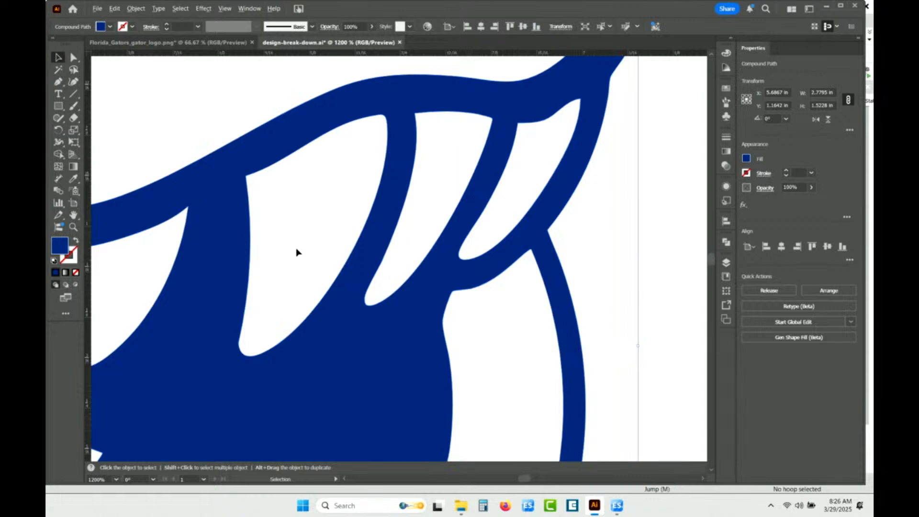
- Examine the green skin shapes of the gator and select the small scale beneath the front of the lower jaw
{"action": "scroll", "coordinate": [287, 246], "scroll_direction": "down", "scroll_amount": 3}
{"action": "scroll", "coordinate": [268, 255], "scroll_direction": "down", "scroll_amount": 2}
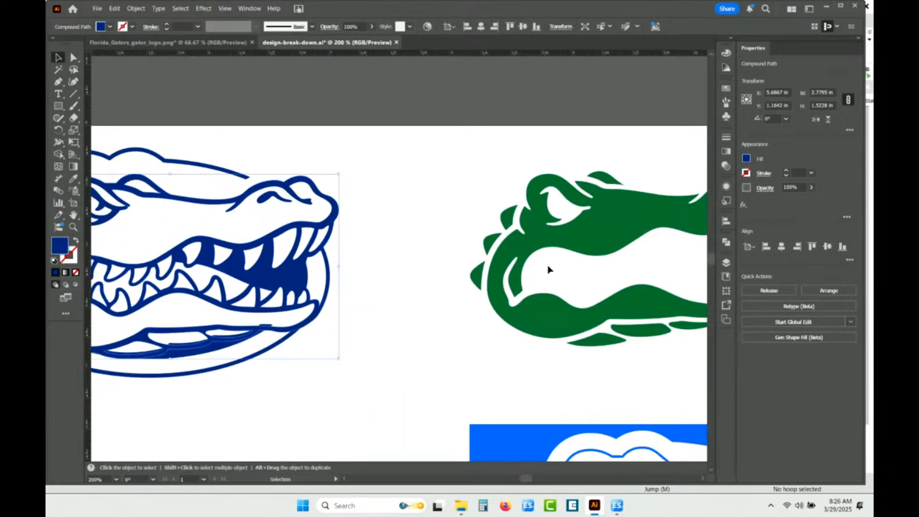
{"action": "left_click_drag", "start_coordinate": [640, 265], "coordinate": [420, 259]}
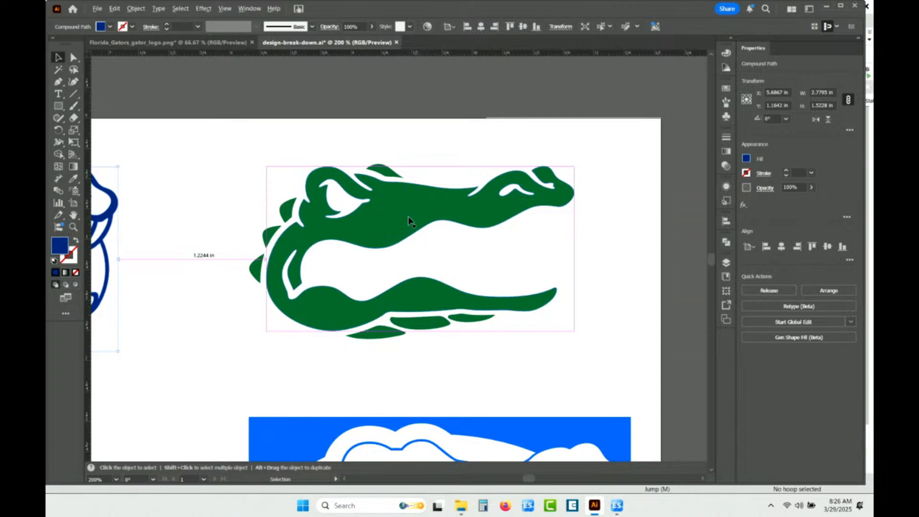
{"action": "scroll", "coordinate": [409, 220], "scroll_direction": "up", "scroll_amount": 1}
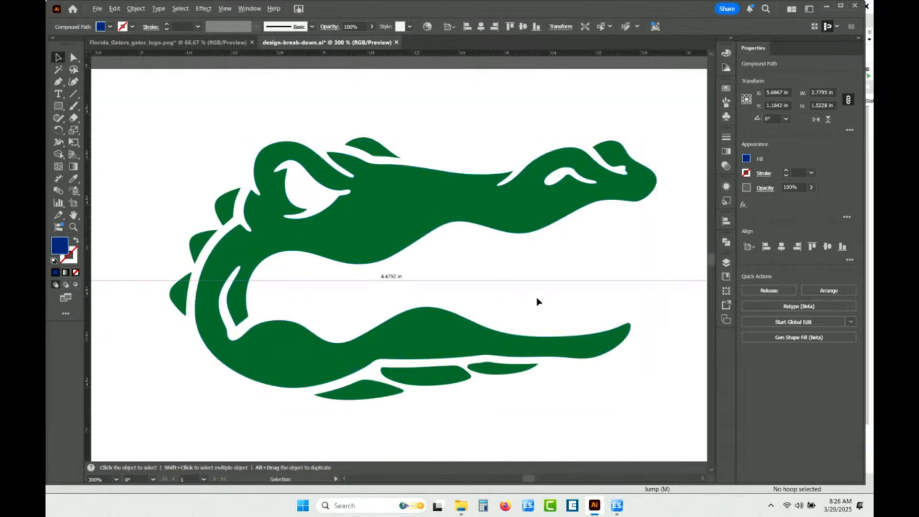
{"action": "scroll", "coordinate": [505, 372], "scroll_direction": "up", "scroll_amount": 1}
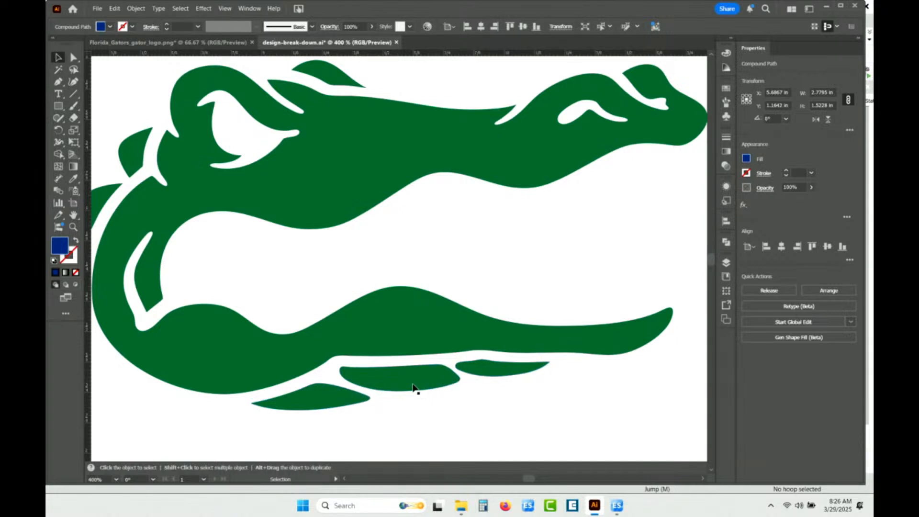
{"action": "left_click", "coordinate": [491, 374]}
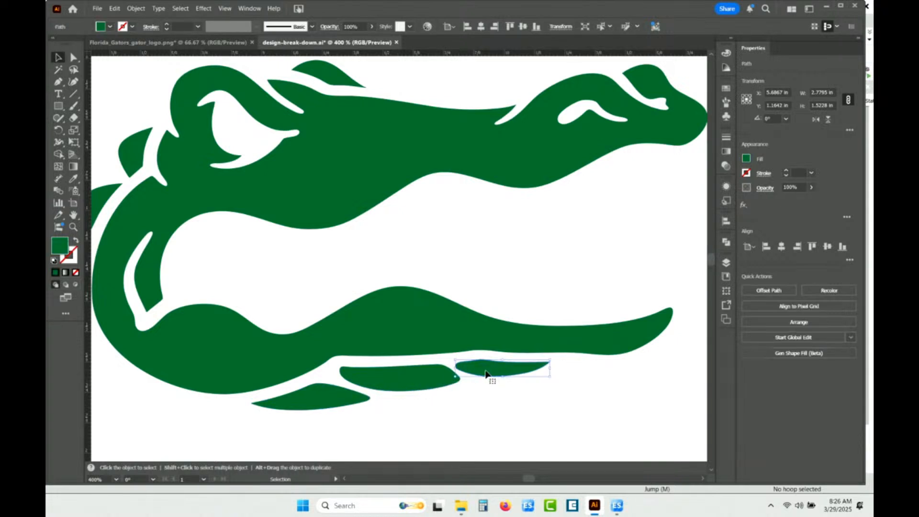
- Examine the green scales beneath the lower jaw, selecting the rear and front ones individually
{"action": "left_click", "coordinate": [421, 378]}
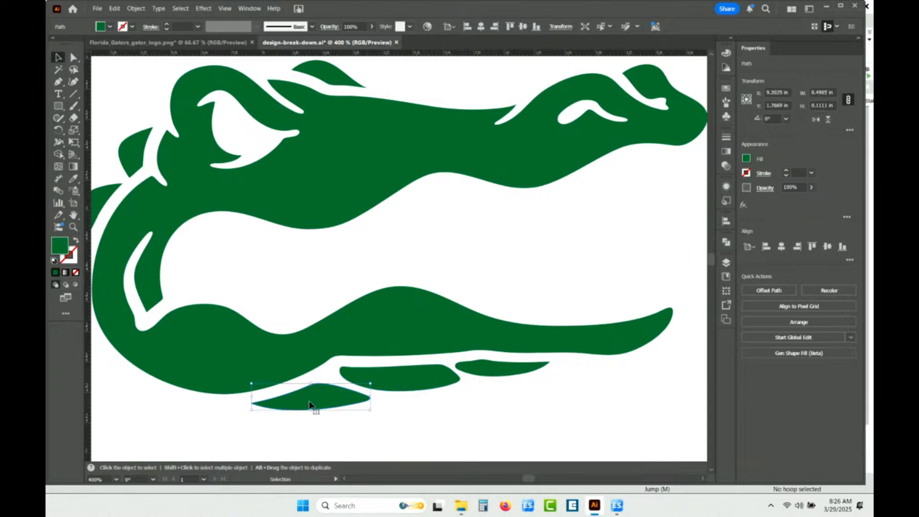
{"action": "left_click", "coordinate": [487, 371]}
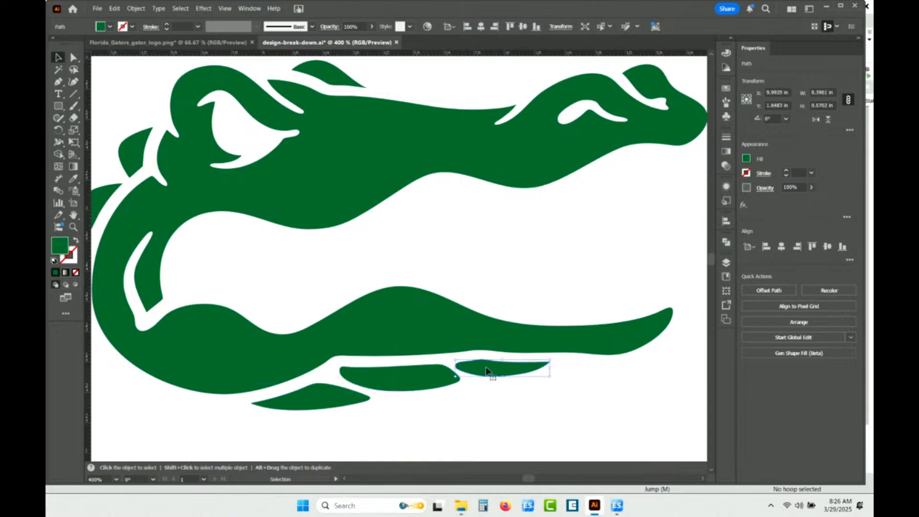
{"action": "scroll", "coordinate": [487, 370], "scroll_direction": "up", "scroll_amount": 1}
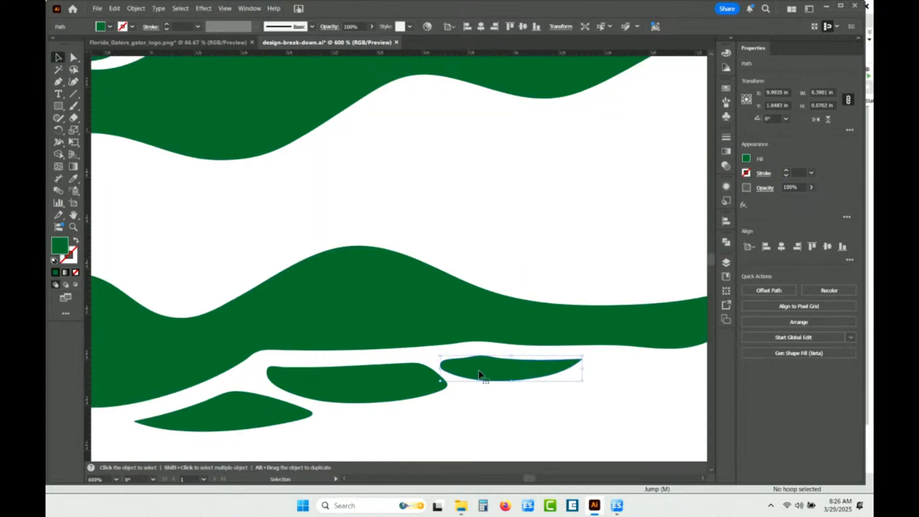
{"action": "scroll", "coordinate": [269, 393], "scroll_direction": "down", "scroll_amount": 2}
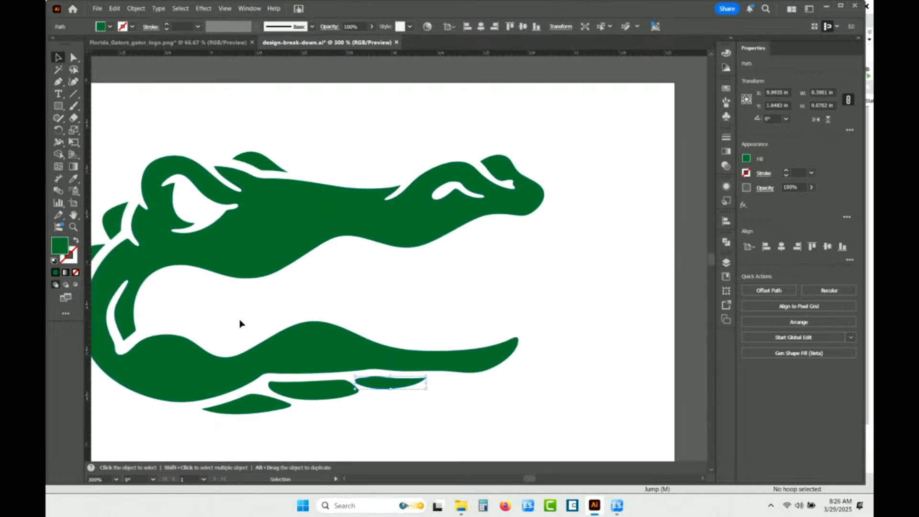
{"action": "left_click_drag", "start_coordinate": [238, 318], "coordinate": [338, 319]}
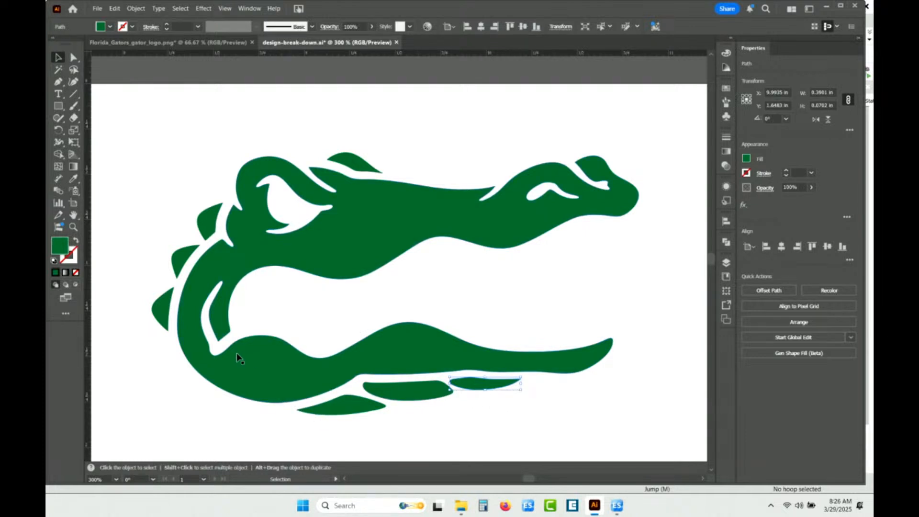
- Inspect the main green body's path, then select each of the three scales along the back of the head with Direct Selection
{"action": "left_click", "coordinate": [256, 376]}
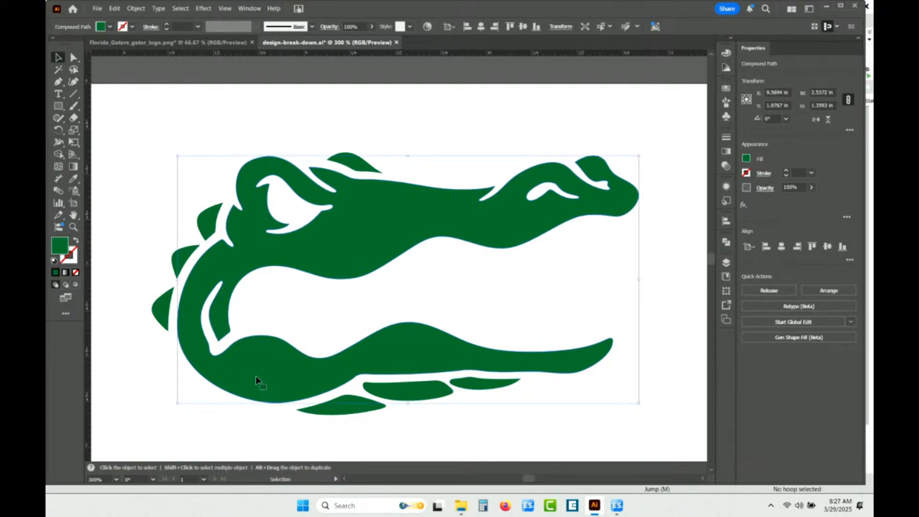
{"action": "key", "text": "a"}
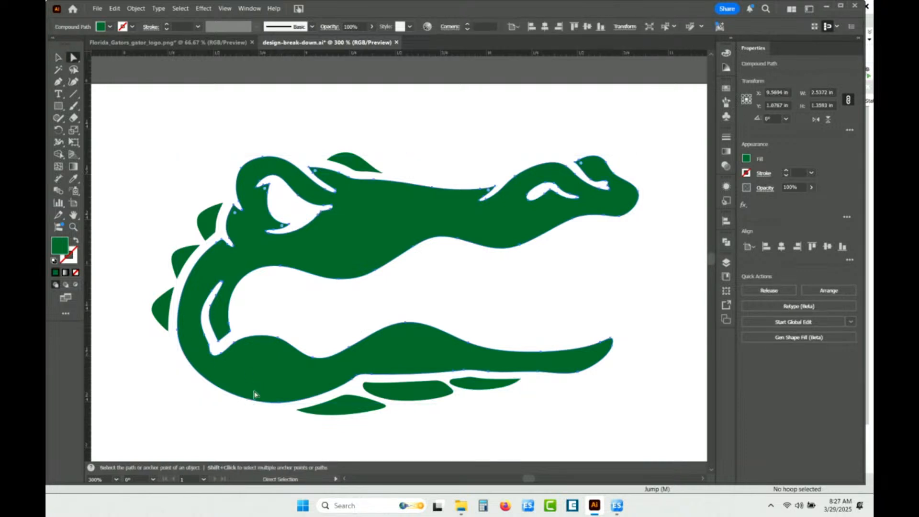
{"action": "left_click", "coordinate": [162, 314]}
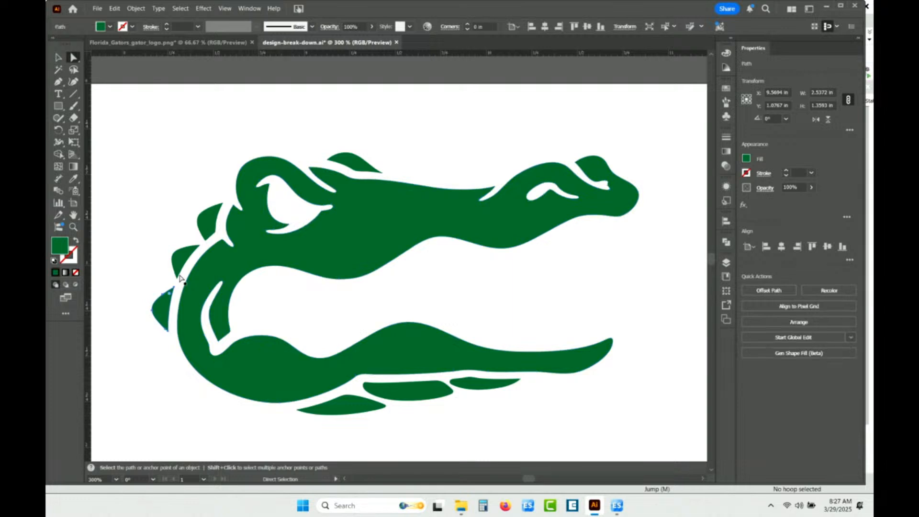
{"action": "left_click", "coordinate": [185, 262]}
{"action": "left_click", "coordinate": [206, 225]}
{"action": "left_click", "coordinate": [181, 261]}
{"action": "left_click", "coordinate": [168, 307]}
- Examine the green scale on top of the head behind the eye at high magnification, then clear the selection
{"action": "scroll", "coordinate": [357, 163], "scroll_direction": "up", "scroll_amount": 3, "text": "alt"}
{"action": "scroll", "coordinate": [356, 163], "scroll_direction": "up", "scroll_amount": 2, "text": "alt"}
{"action": "left_click", "coordinate": [357, 162]}
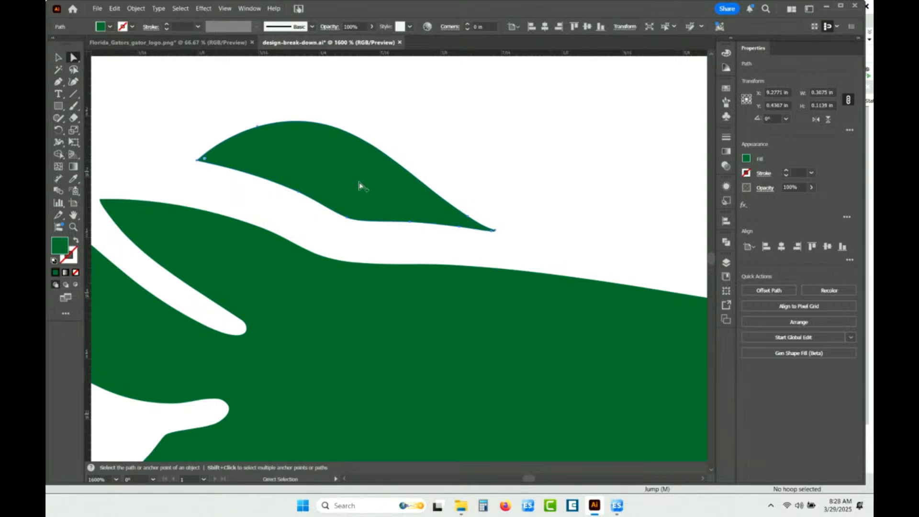
{"action": "scroll", "coordinate": [359, 186], "scroll_direction": "down", "scroll_amount": 5, "text": "alt"}
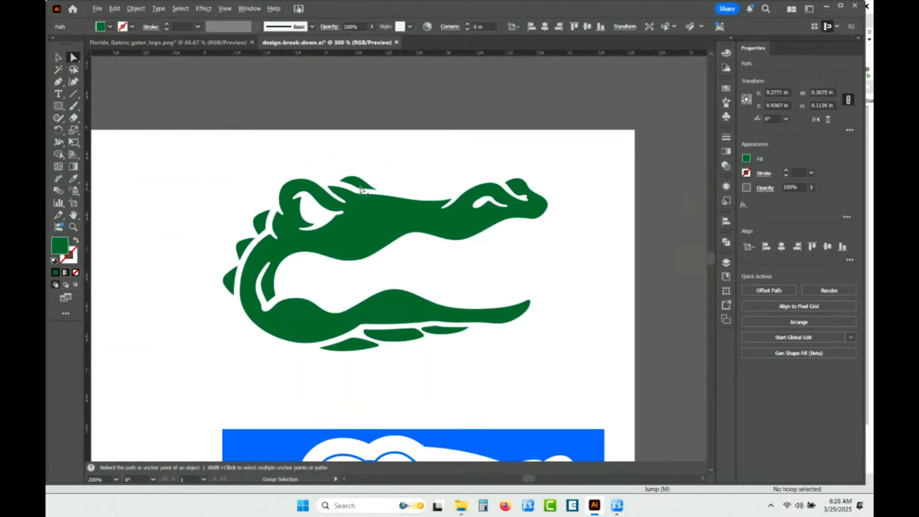
{"action": "left_click", "coordinate": [419, 118]}
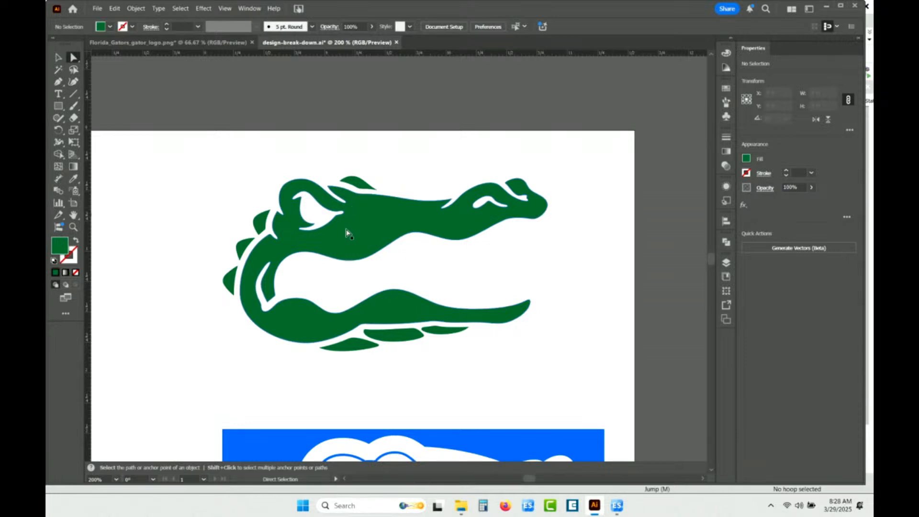
- Examine the orange layer, including the outer ring, the mouth interior pieces and the small separate shapes at the front
{"action": "left_click_drag", "start_coordinate": [166, 369], "coordinate": [194, 387]}
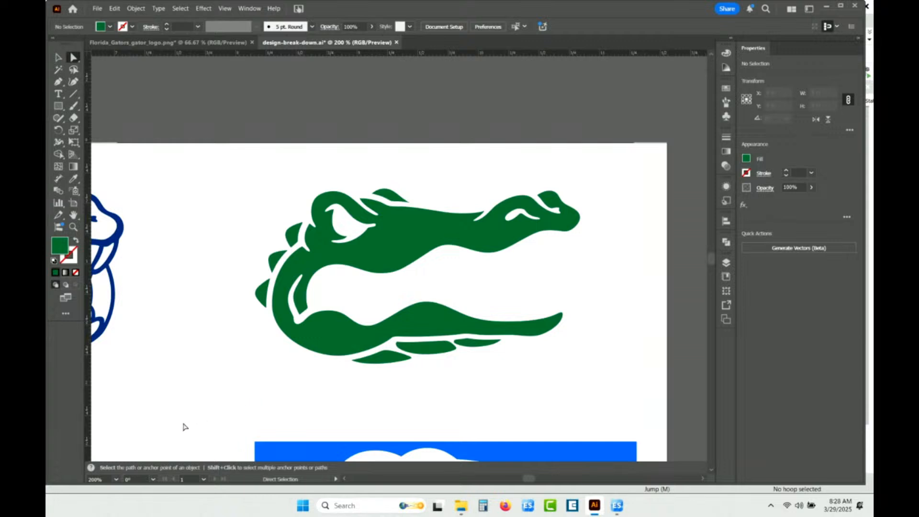
{"action": "left_click_drag", "start_coordinate": [173, 421], "coordinate": [460, 263]}
{"action": "left_click_drag", "start_coordinate": [280, 306], "coordinate": [501, 263]}
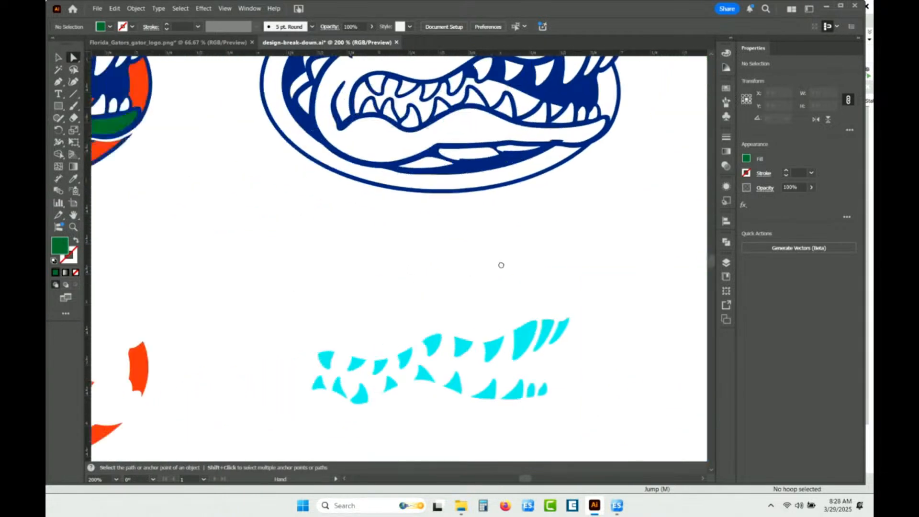
{"action": "left_click_drag", "start_coordinate": [309, 307], "coordinate": [499, 248]}
{"action": "left_click_drag", "start_coordinate": [301, 267], "coordinate": [500, 233]}
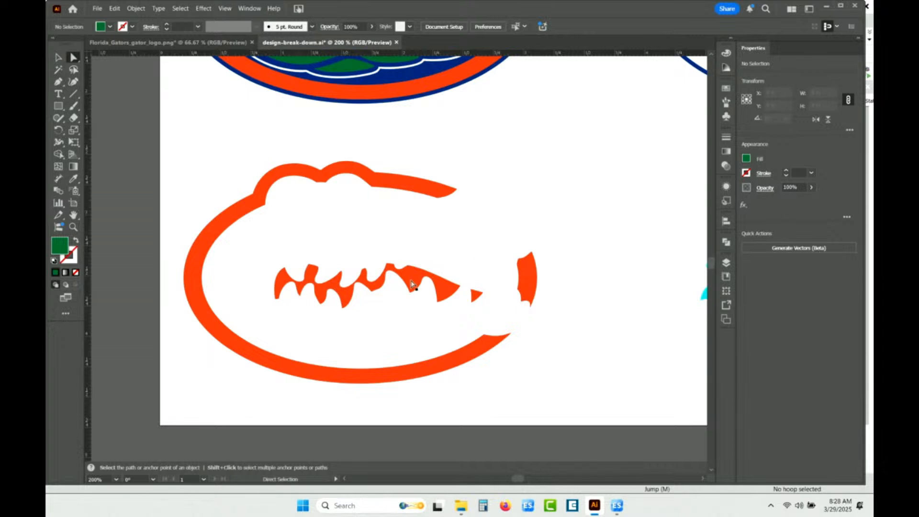
{"action": "scroll", "coordinate": [326, 305], "scroll_direction": "up", "scroll_amount": 2}
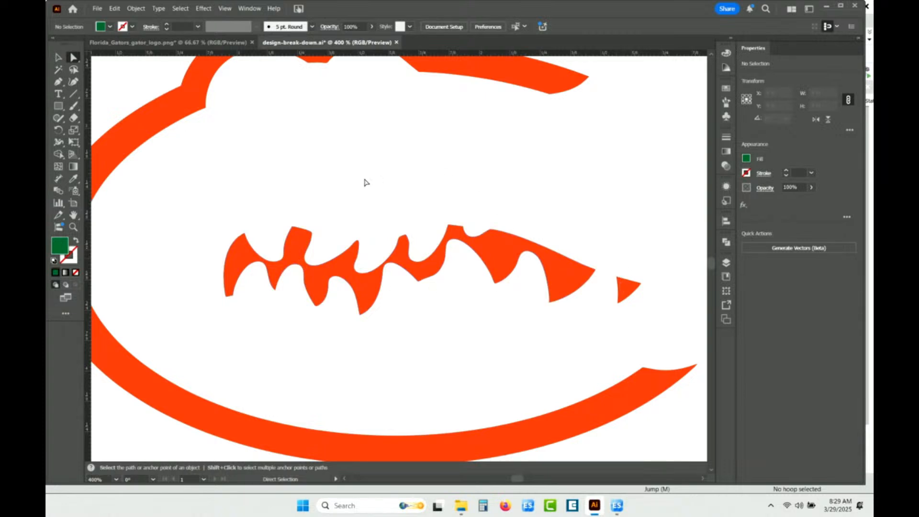
{"action": "left_click_drag", "start_coordinate": [232, 175], "coordinate": [396, 249]}
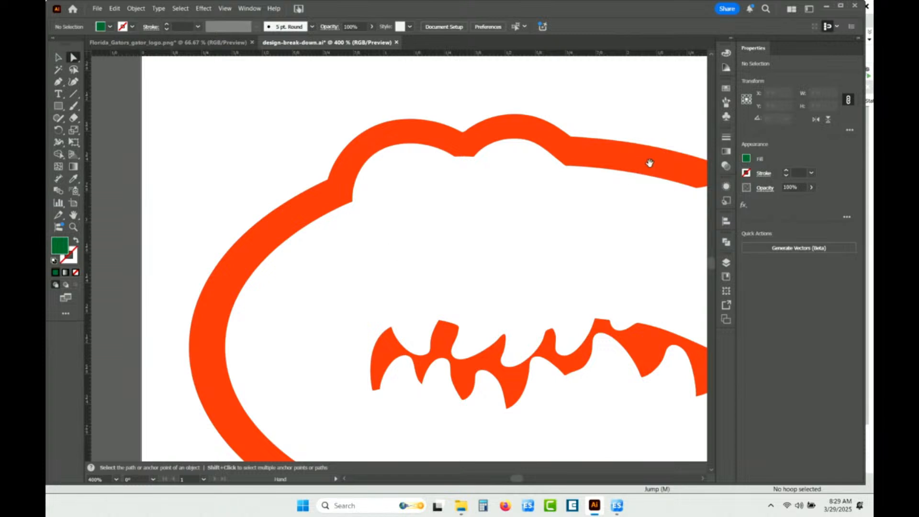
{"action": "left_click_drag", "start_coordinate": [369, 411], "coordinate": [263, 254]}
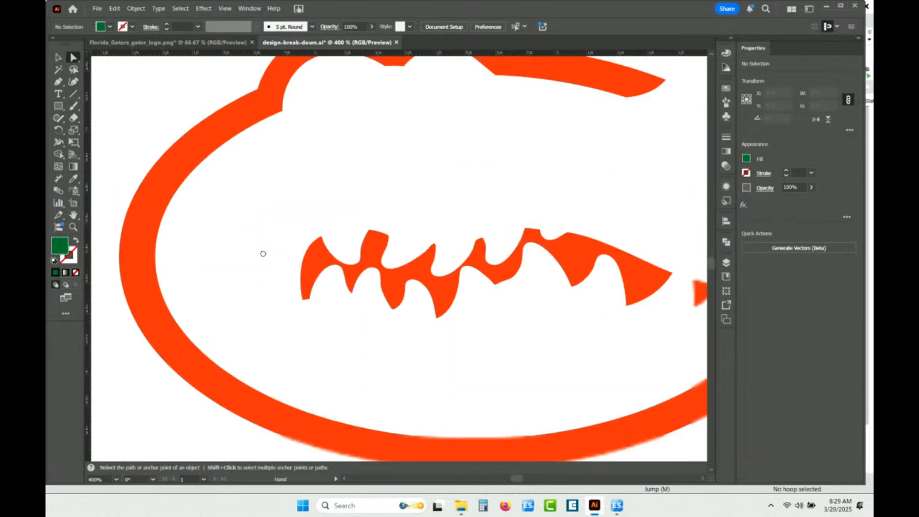
{"action": "left_click_drag", "start_coordinate": [501, 291], "coordinate": [286, 330]}
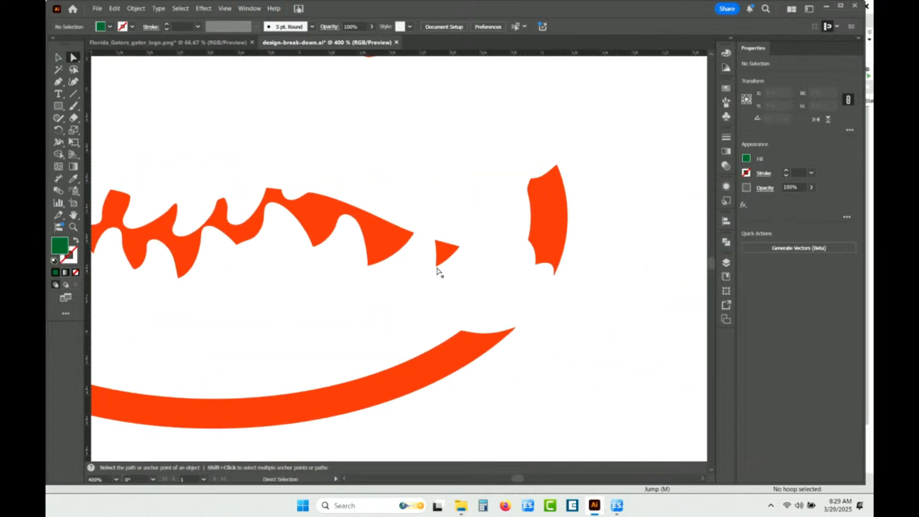
- Examine the cyan teeth layer, covering both the upper and lower rows of teeth
{"action": "scroll", "coordinate": [436, 271], "scroll_direction": "down", "scroll_amount": 4}
{"action": "left_click_drag", "start_coordinate": [618, 209], "coordinate": [286, 250]}
{"action": "scroll", "coordinate": [452, 275], "scroll_direction": "up", "scroll_amount": 2}
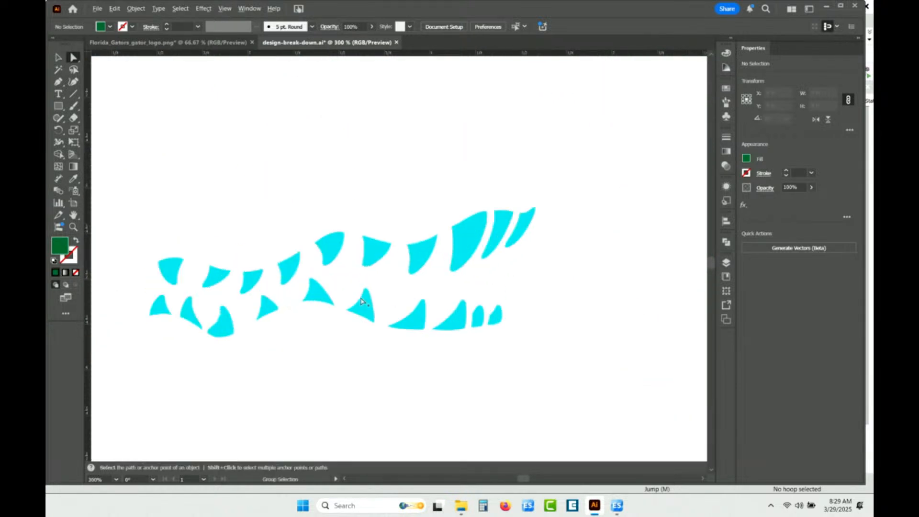
{"action": "left_click_drag", "start_coordinate": [294, 368], "coordinate": [343, 359]}
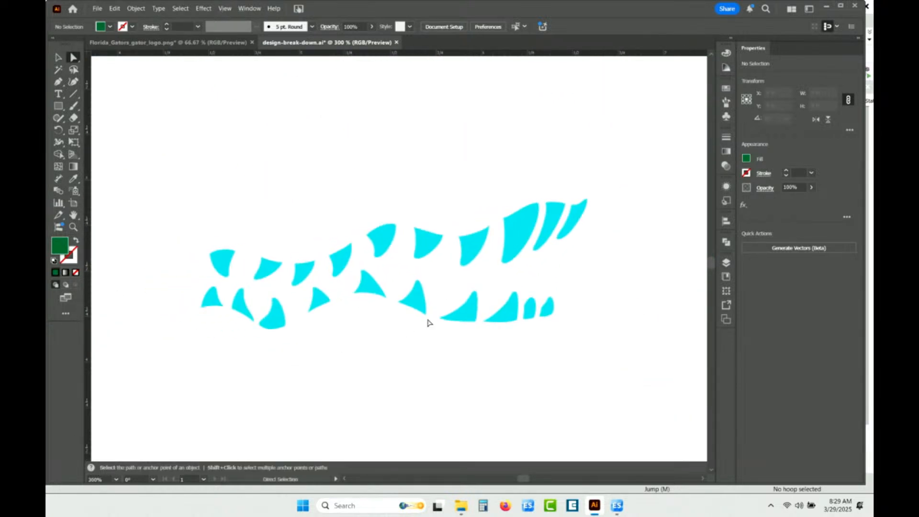
{"action": "scroll", "coordinate": [522, 269], "scroll_direction": "up", "scroll_amount": 1}
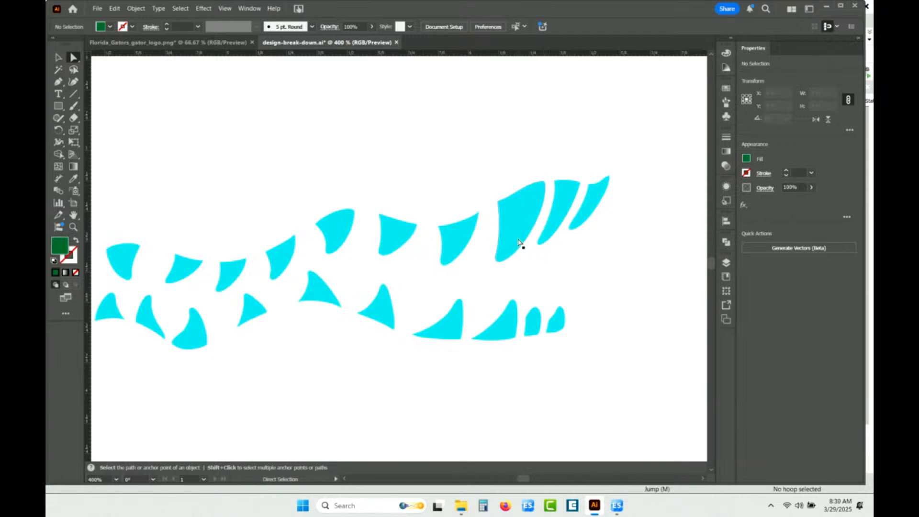
{"action": "key", "text": "alt"}
{"action": "key", "text": "space"}
{"action": "left_click_drag", "start_coordinate": [254, 357], "coordinate": [308, 384]}
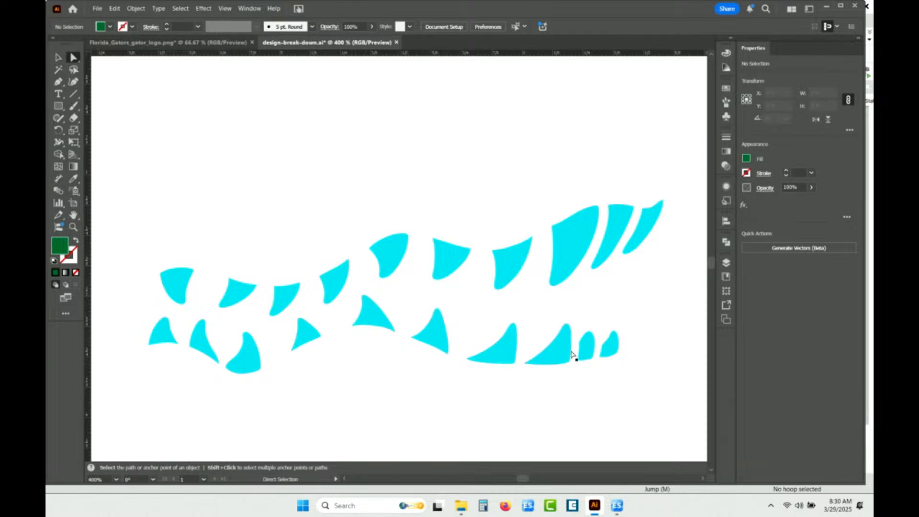
- View the whole artboard with all the gator colour versions together
{"action": "scroll", "coordinate": [529, 279], "scroll_direction": "down", "scroll_amount": 5}
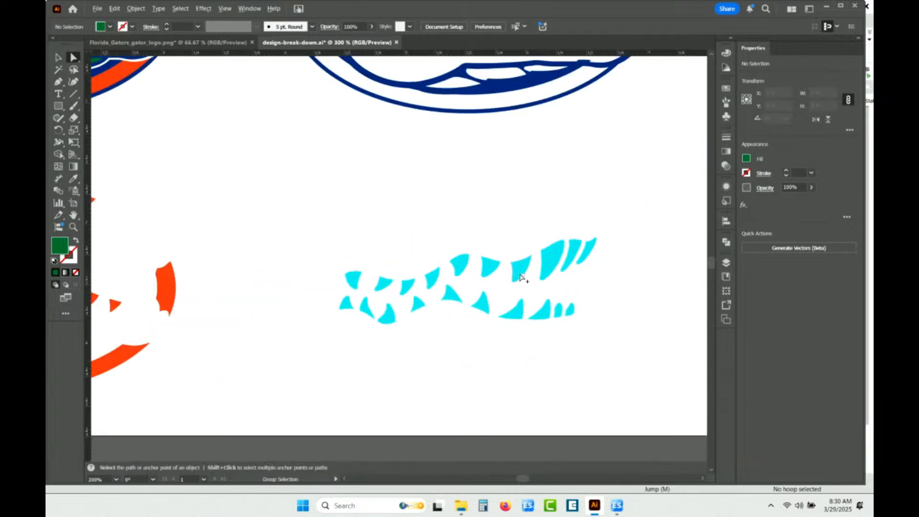
{"action": "key", "text": "space"}
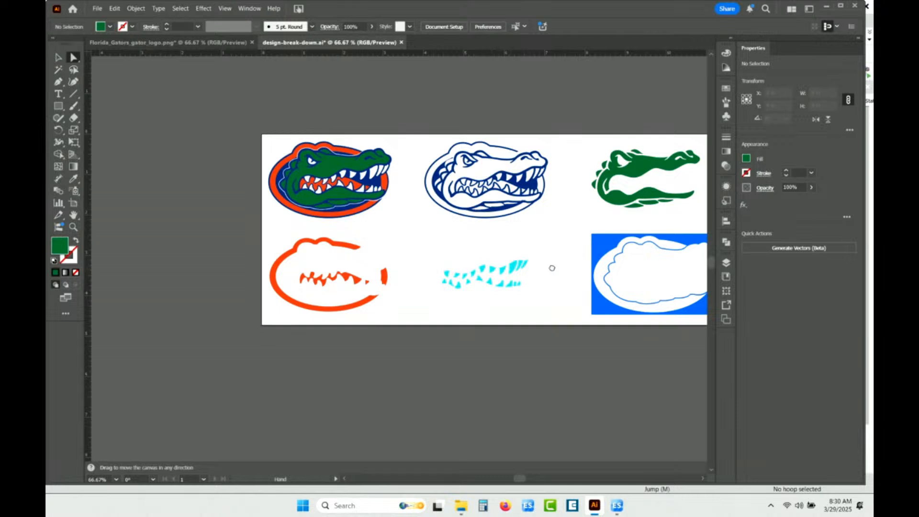
{"action": "left_click_drag", "start_coordinate": [551, 267], "coordinate": [480, 274]}
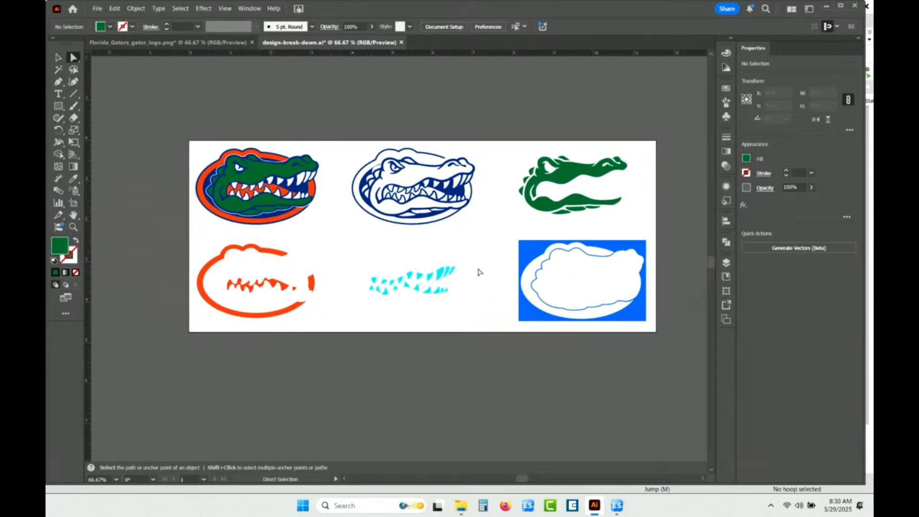
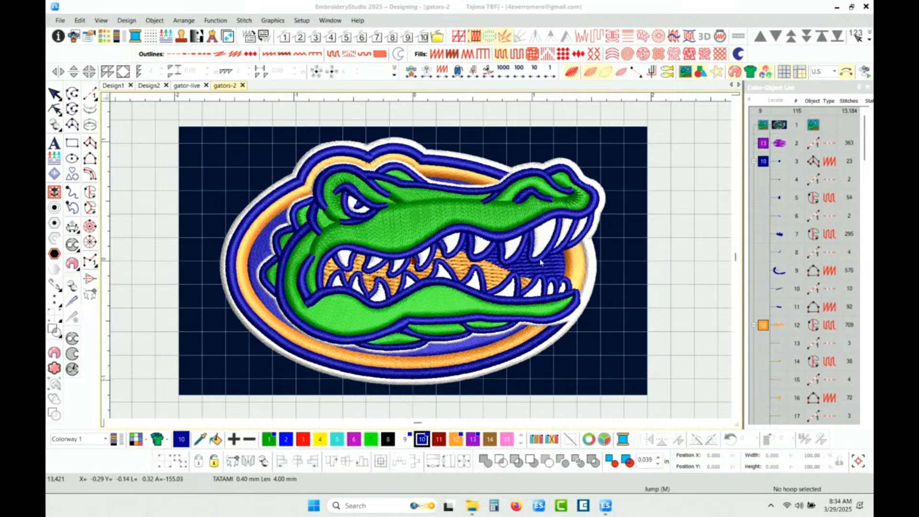
- In the gators-2 design in EmbroideryStudio, dim the background artwork with the realistic stitch view off, then restore that view
{"action": "left_click", "coordinate": [639, 257]}
{"action": "key", "text": "s"}
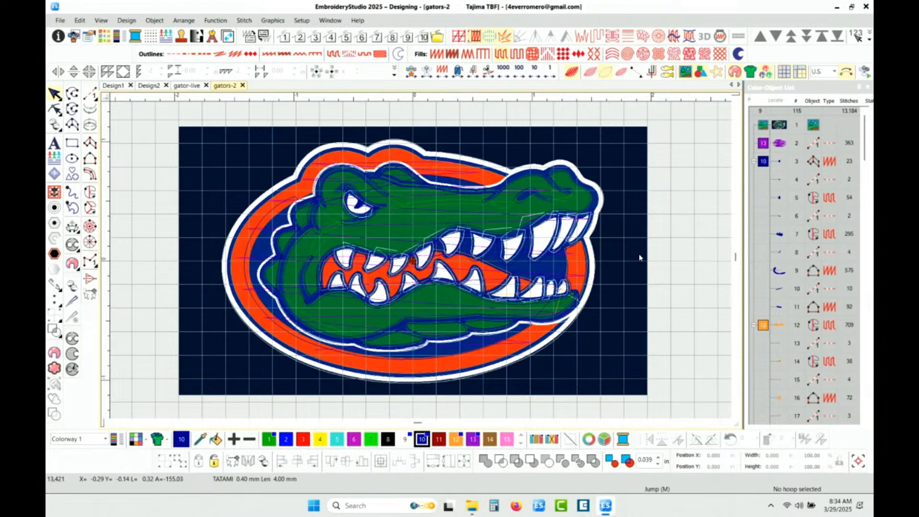
{"action": "left_click", "coordinate": [719, 74]}
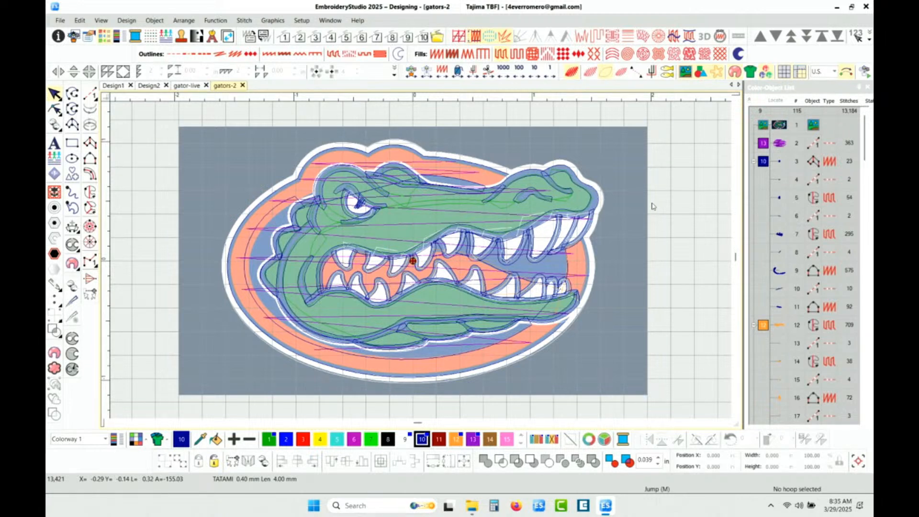
{"action": "key", "text": "s"}
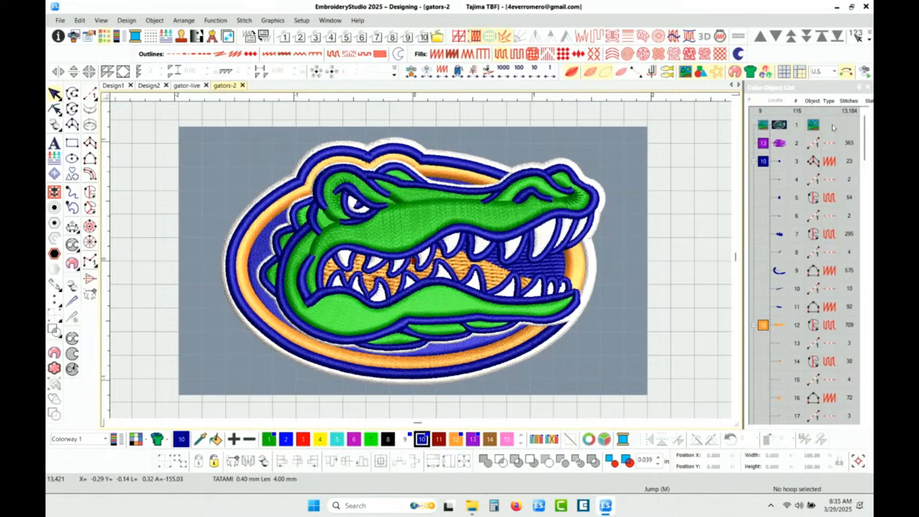
- Play the stitch sequence from the start of the design at 420 stitches per minute to watch the purple underlay run
{"action": "left_click", "coordinate": [866, 71]}
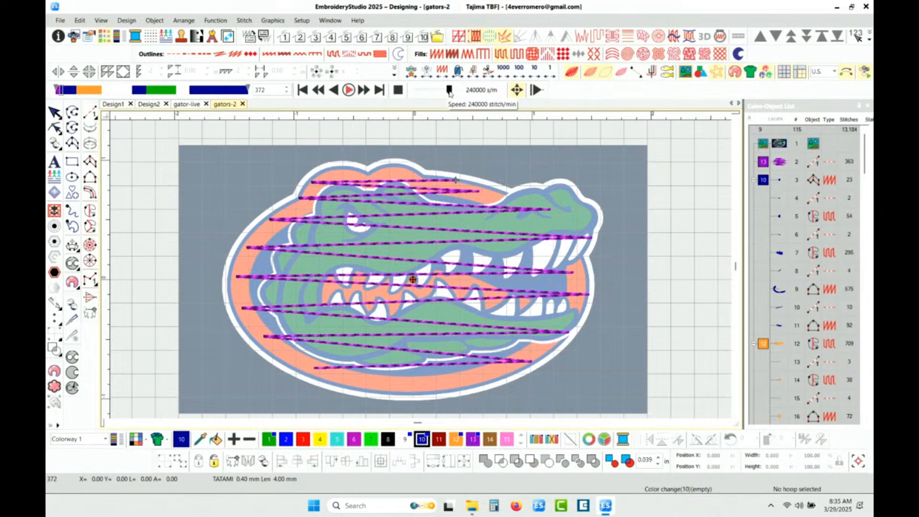
{"action": "left_click_drag", "start_coordinate": [450, 93], "coordinate": [420, 94]}
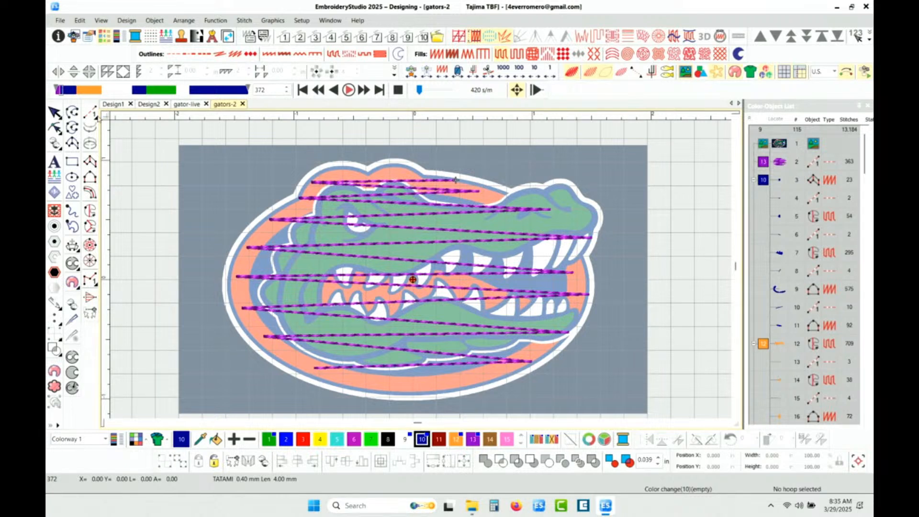
{"action": "left_click_drag", "start_coordinate": [59, 90], "coordinate": [54, 92]}
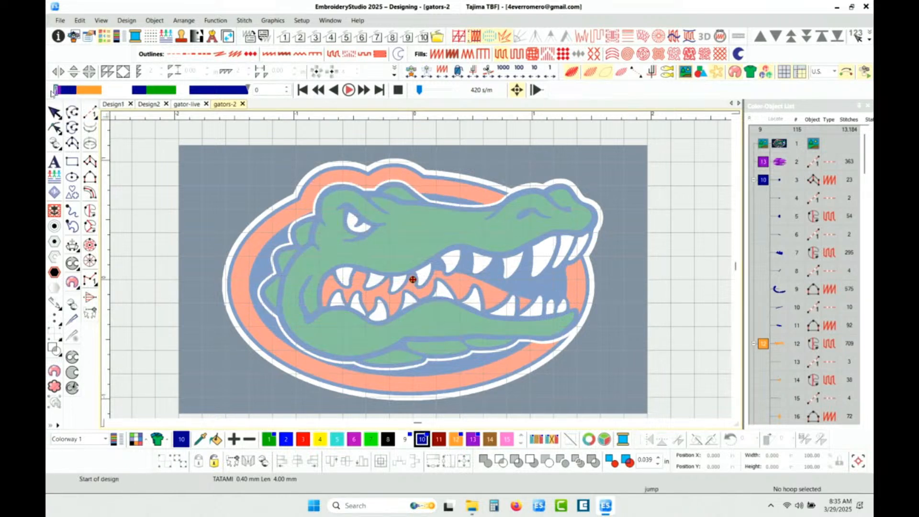
{"action": "left_click", "coordinate": [349, 90]}
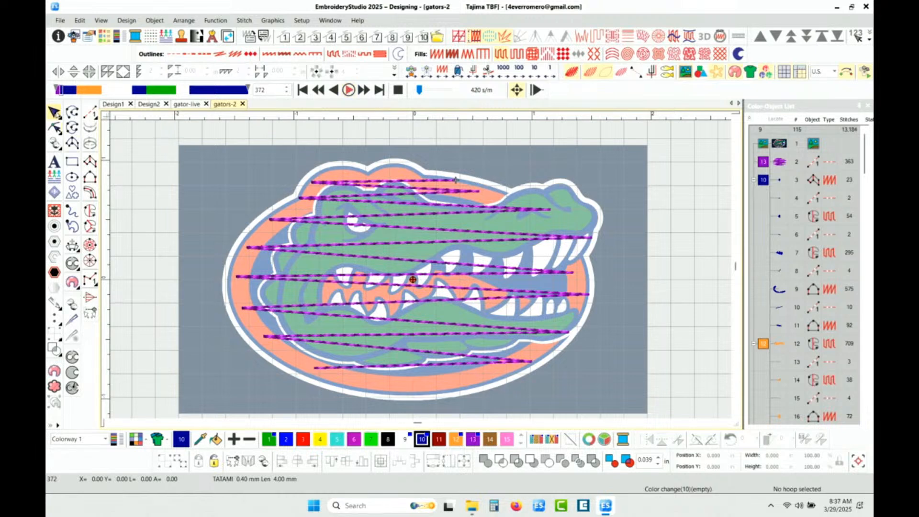
- Leave the stitch playback and hide the purple underlay run object in the design
{"action": "left_click", "coordinate": [53, 114]}
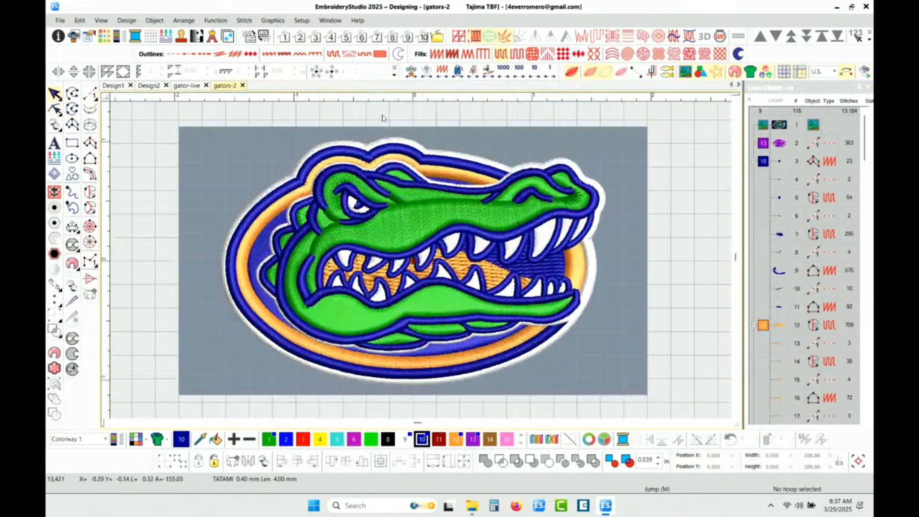
{"action": "right_click", "coordinate": [780, 146]}
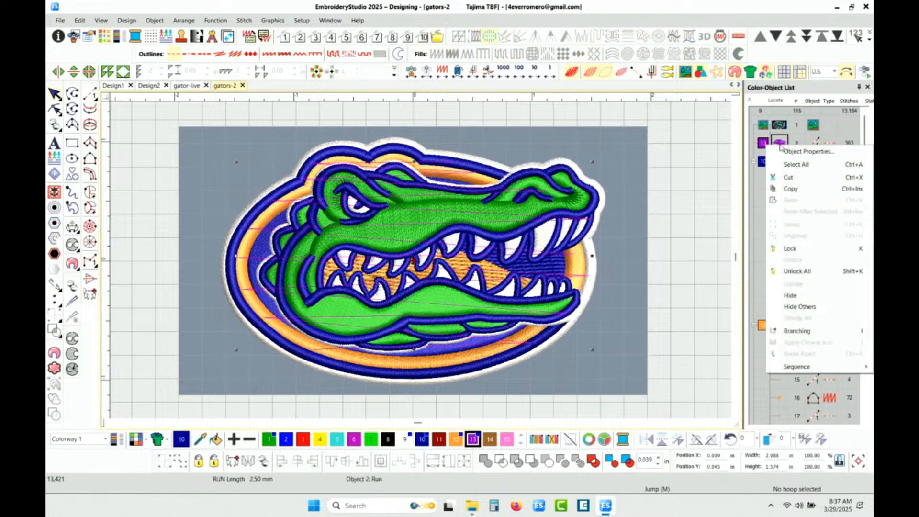
{"action": "left_click", "coordinate": [799, 296]}
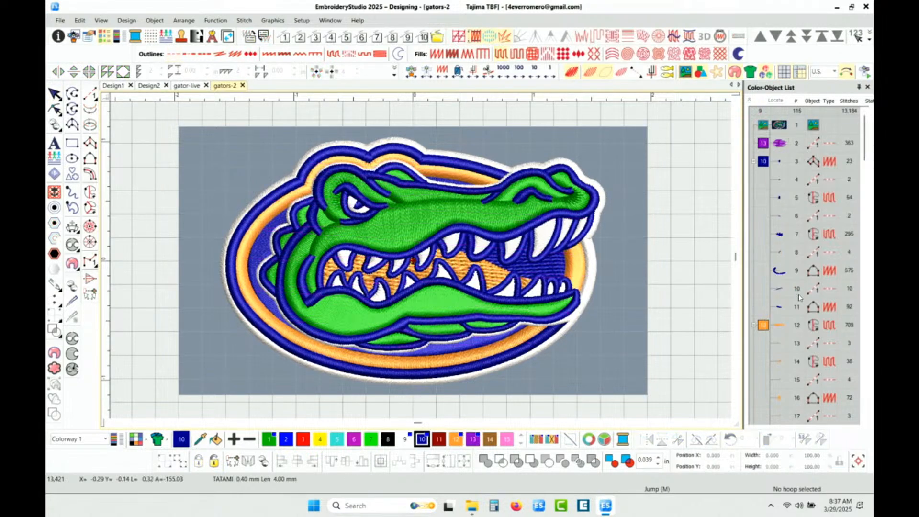
- Play the stitch sequence at 420 stitches per minute to watch the dark blue fill inside the gator's mouth up close
{"action": "left_click", "coordinate": [864, 73]}
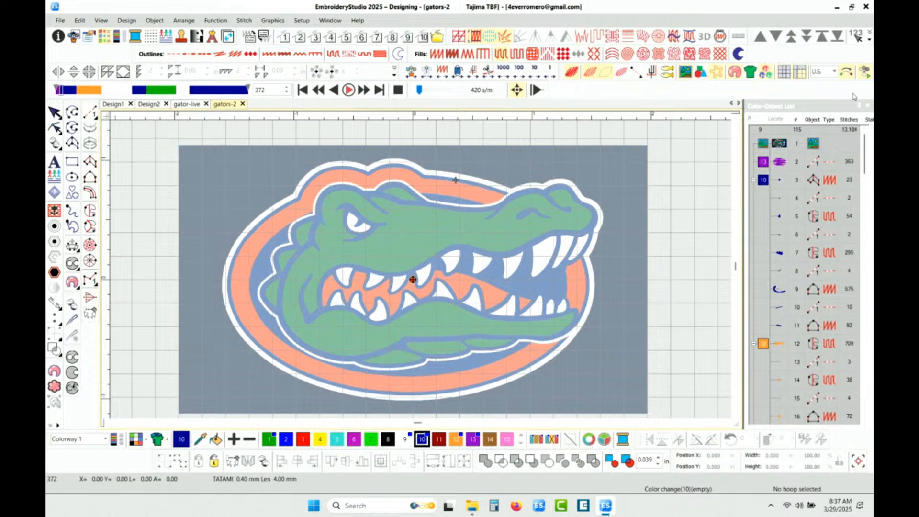
{"action": "left_click", "coordinate": [348, 90]}
{"action": "left_click", "coordinate": [348, 90]}
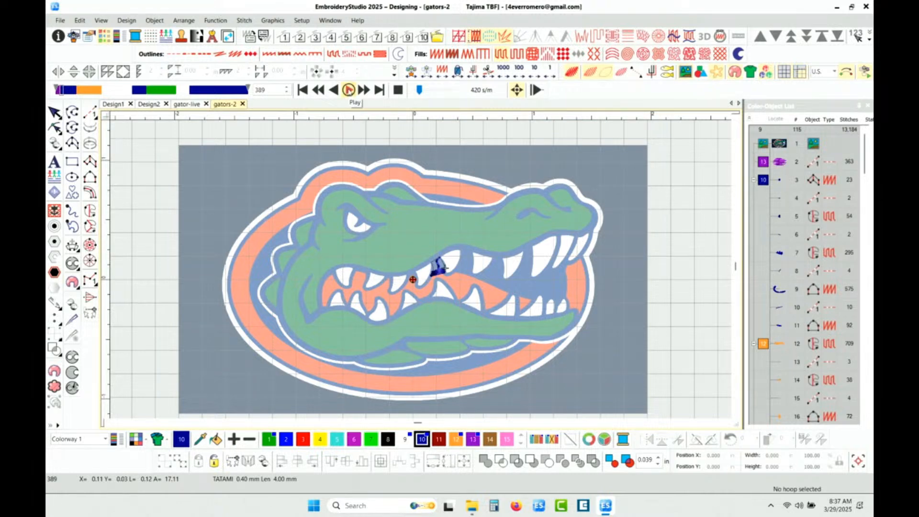
{"action": "left_click", "coordinate": [349, 90]}
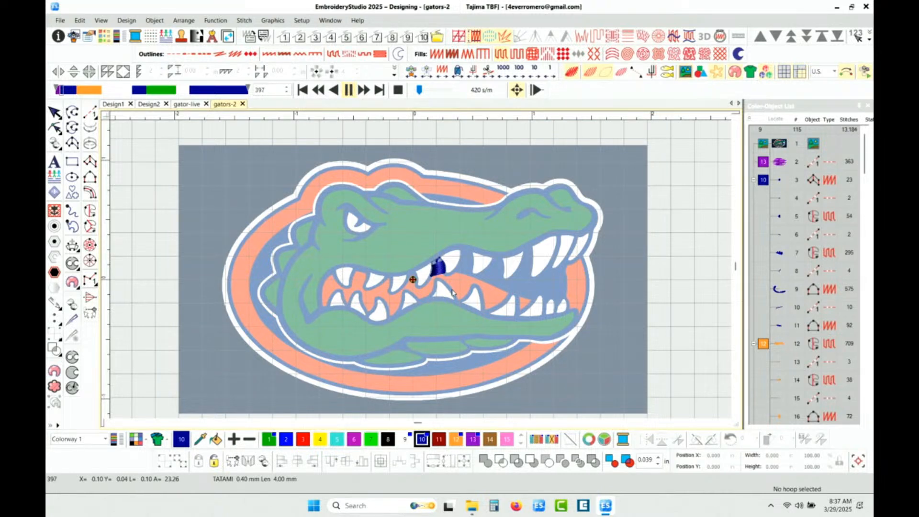
{"action": "scroll", "coordinate": [501, 273], "scroll_direction": "up", "scroll_amount": 1}
{"action": "scroll", "coordinate": [421, 272], "scroll_direction": "up", "scroll_amount": 1}
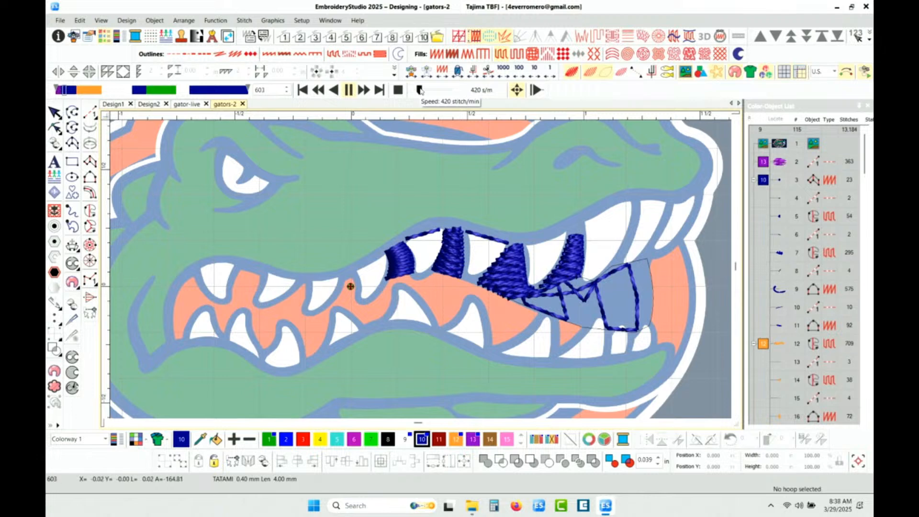
- Raise the playback speed to 1020 stitches per minute, and review the automatic stop options with the sequence paused
{"action": "left_click_drag", "start_coordinate": [420, 90], "coordinate": [425, 92]}
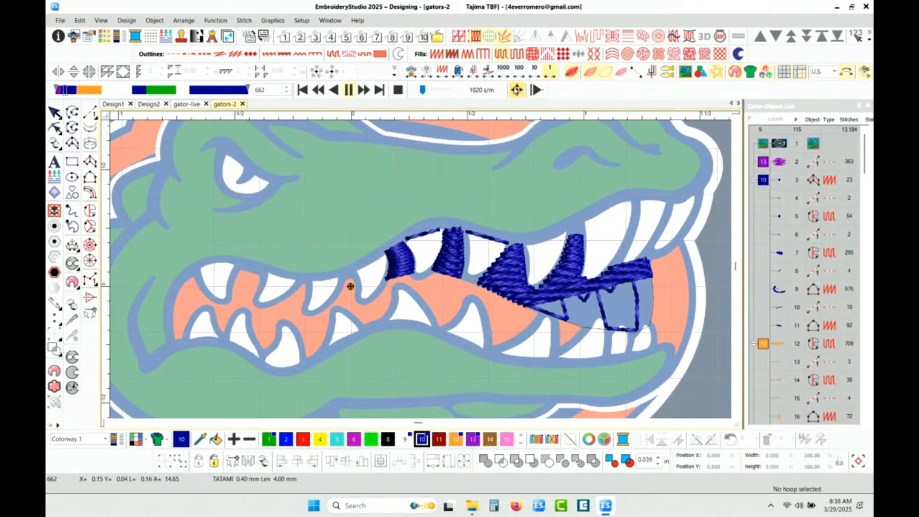
{"action": "left_click", "coordinate": [349, 90]}
{"action": "left_click", "coordinate": [543, 92]}
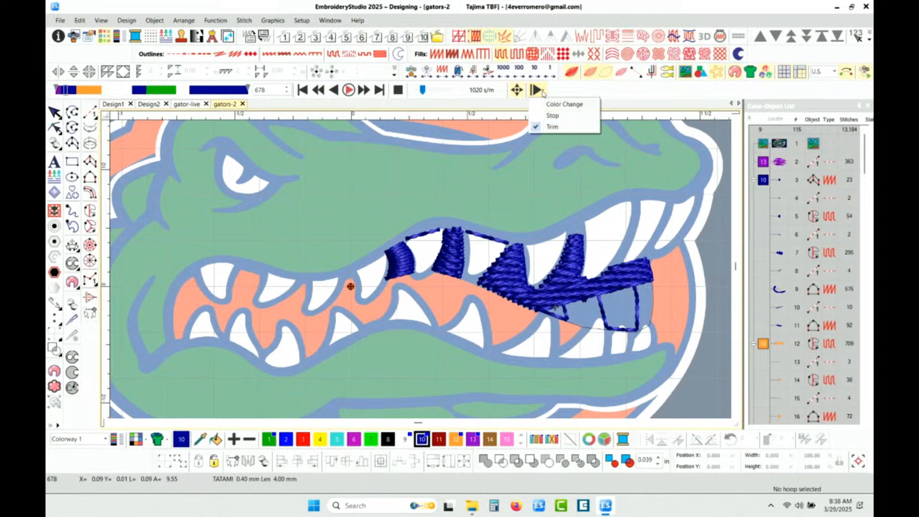
{"action": "left_click", "coordinate": [622, 93]}
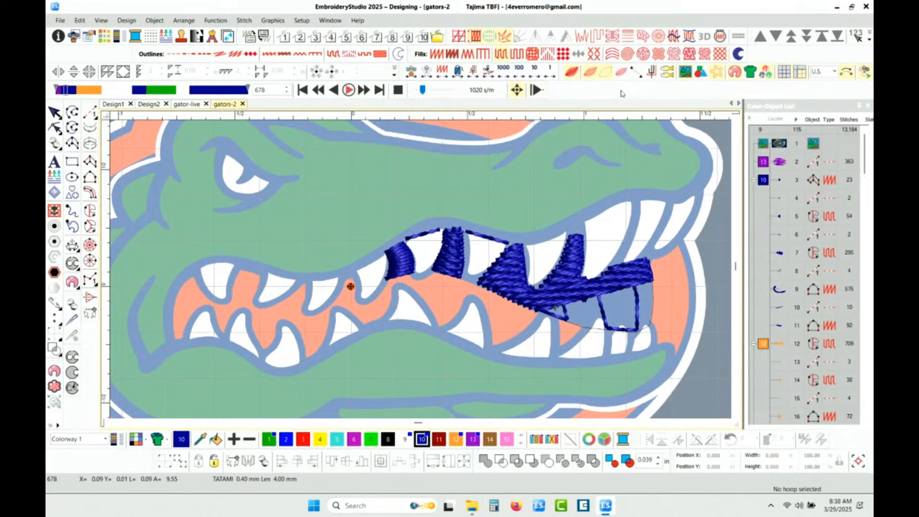
- Resume playback to watch the blue mouth fill finish and the curved blue band sew around the head up to the orange colour change
{"action": "left_click", "coordinate": [349, 90]}
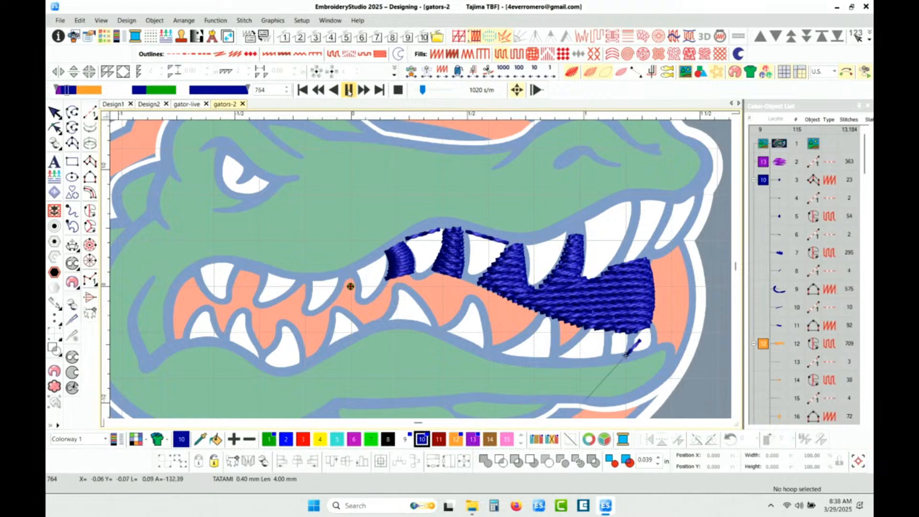
{"action": "scroll", "coordinate": [401, 206], "scroll_direction": "down", "scroll_amount": 2}
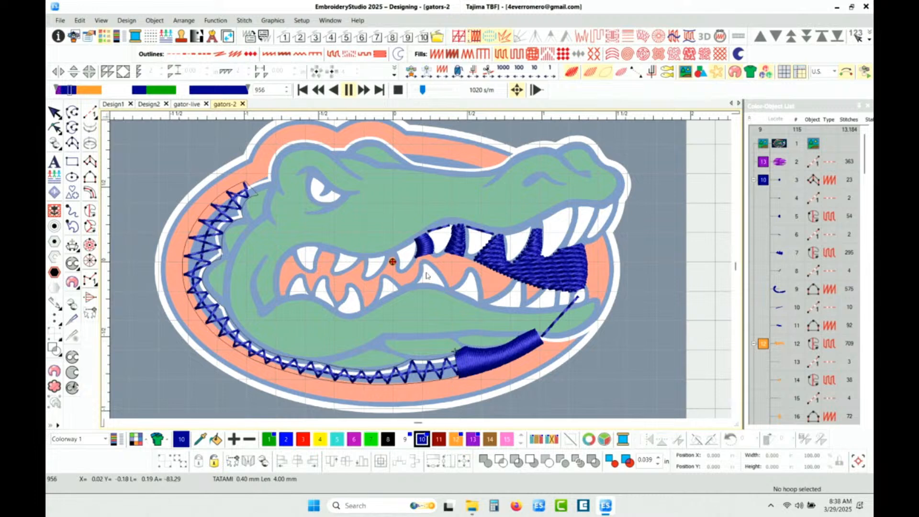
{"action": "scroll", "coordinate": [399, 372], "scroll_direction": "up", "scroll_amount": 4}
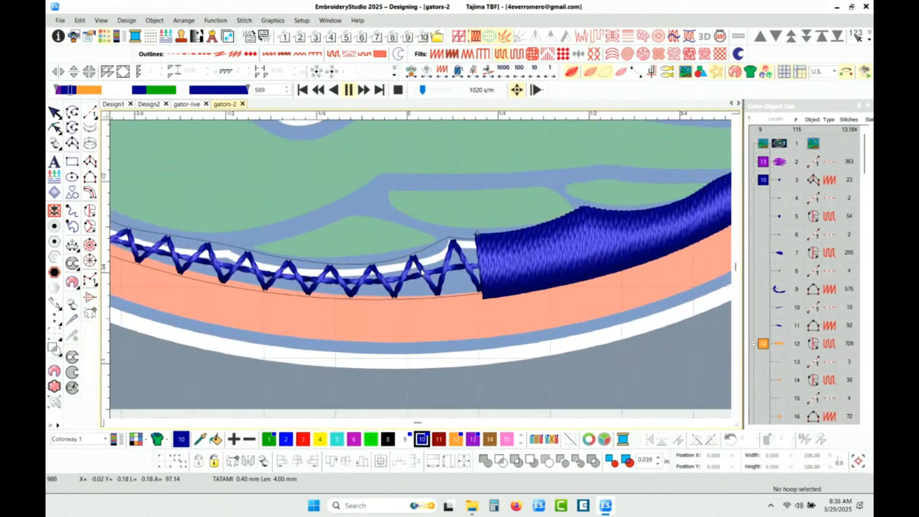
{"action": "scroll", "coordinate": [422, 272], "scroll_direction": "up", "scroll_amount": 3}
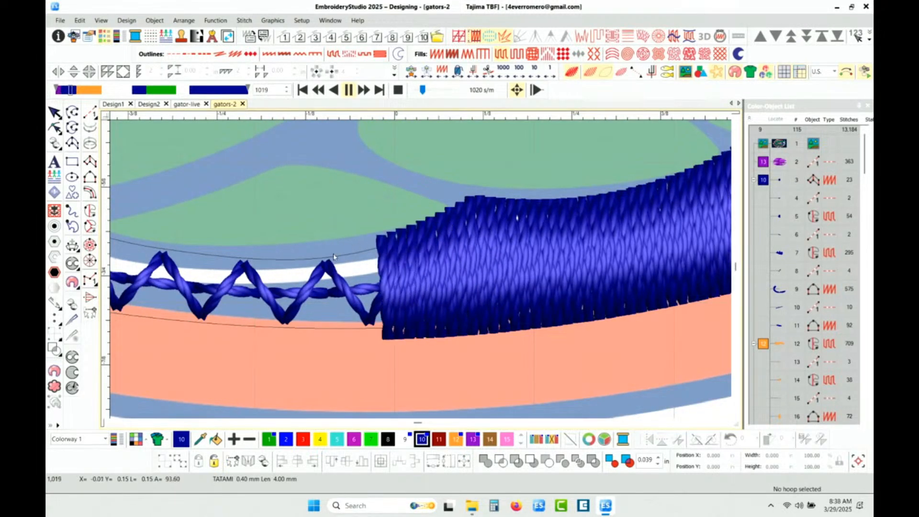
{"action": "scroll", "coordinate": [333, 257], "scroll_direction": "down", "scroll_amount": 2}
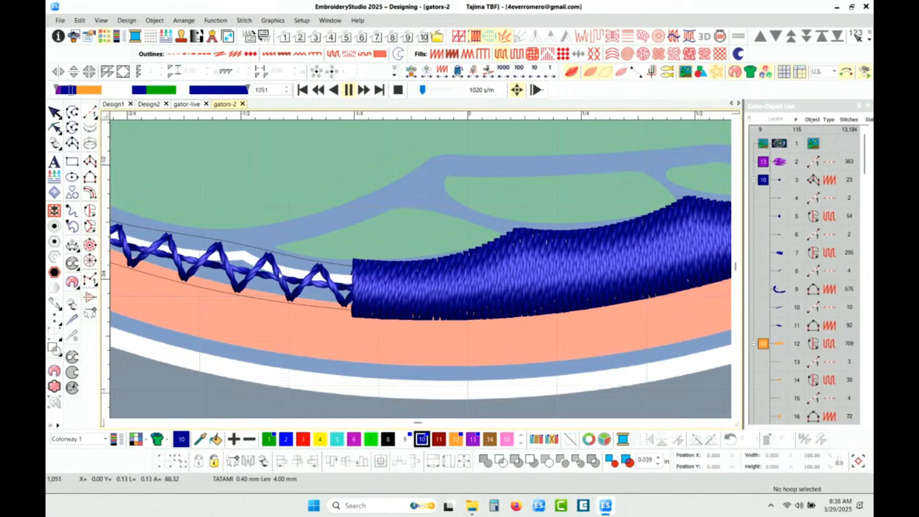
{"action": "scroll", "coordinate": [153, 260], "scroll_direction": "down", "scroll_amount": 1}
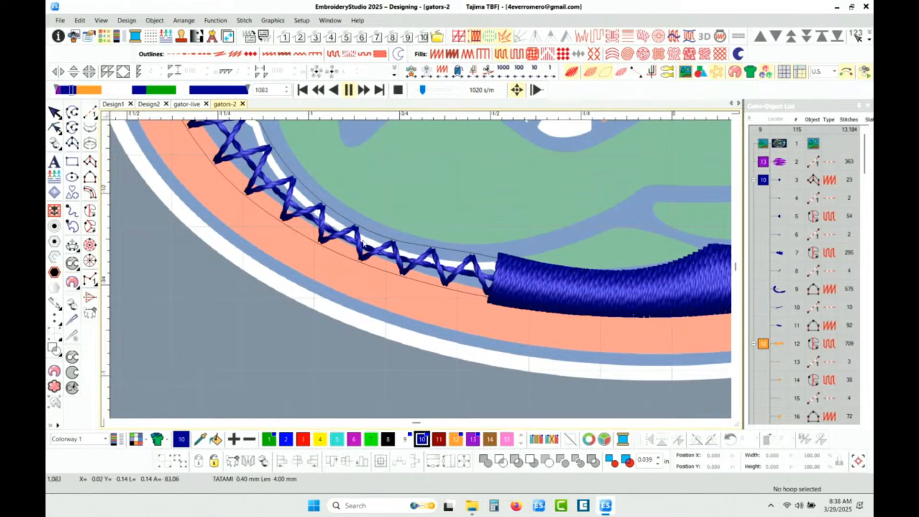
{"action": "scroll", "coordinate": [362, 245], "scroll_direction": "up", "scroll_amount": 3}
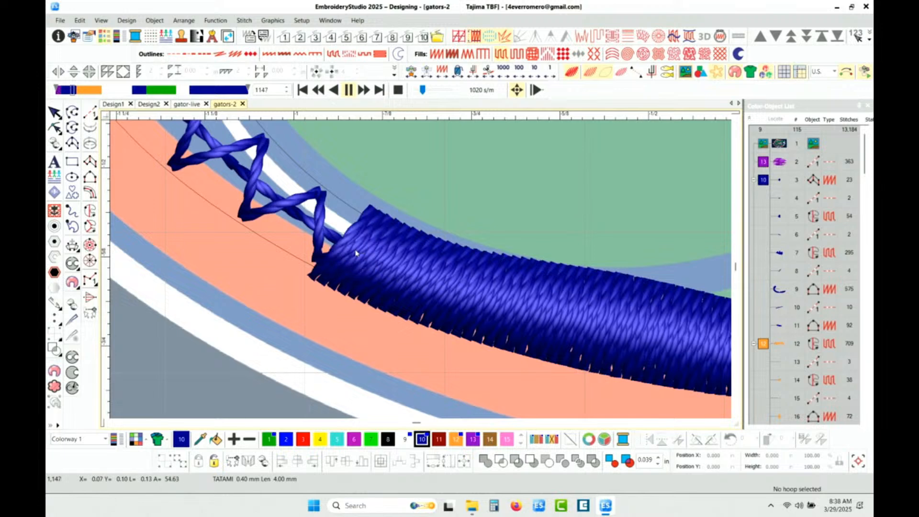
{"action": "scroll", "coordinate": [356, 253], "scroll_direction": "down", "scroll_amount": 6}
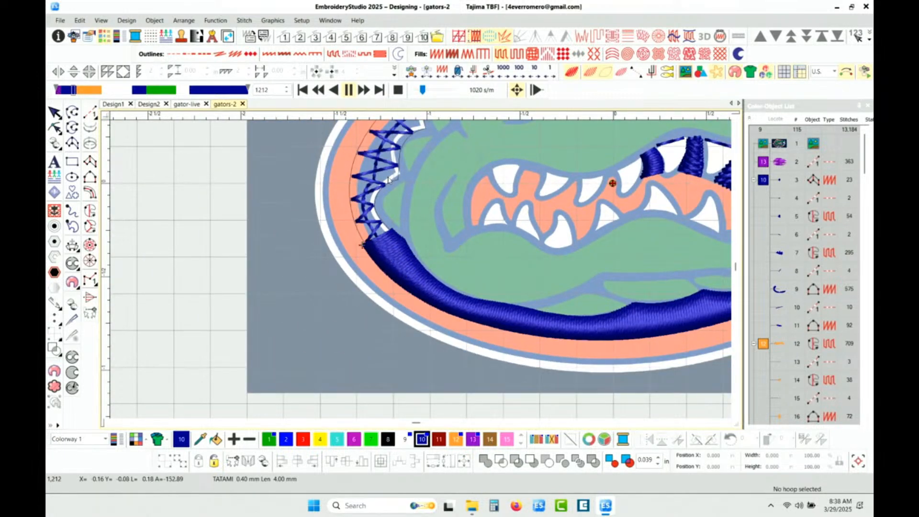
{"action": "scroll", "coordinate": [388, 181], "scroll_direction": "down", "scroll_amount": 1}
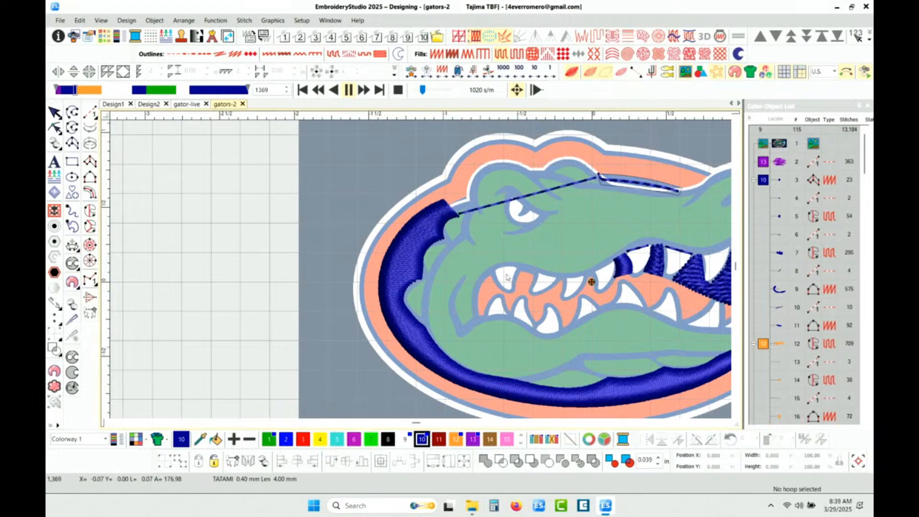
{"action": "scroll", "coordinate": [656, 192], "scroll_direction": "up", "scroll_amount": 1}
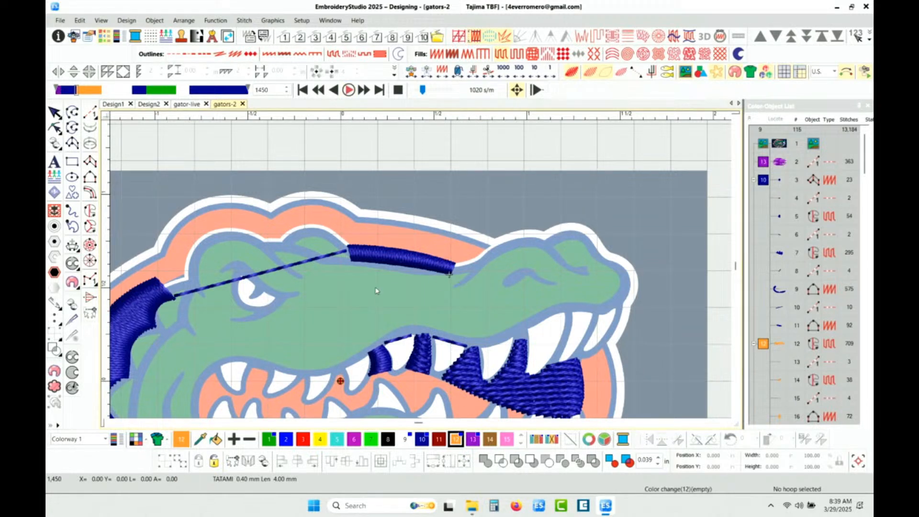
- Turn off the realistic stitch view and examine the stitch lines and underlay of the curved blue band behind the gator's head
{"action": "key", "text": "t"}
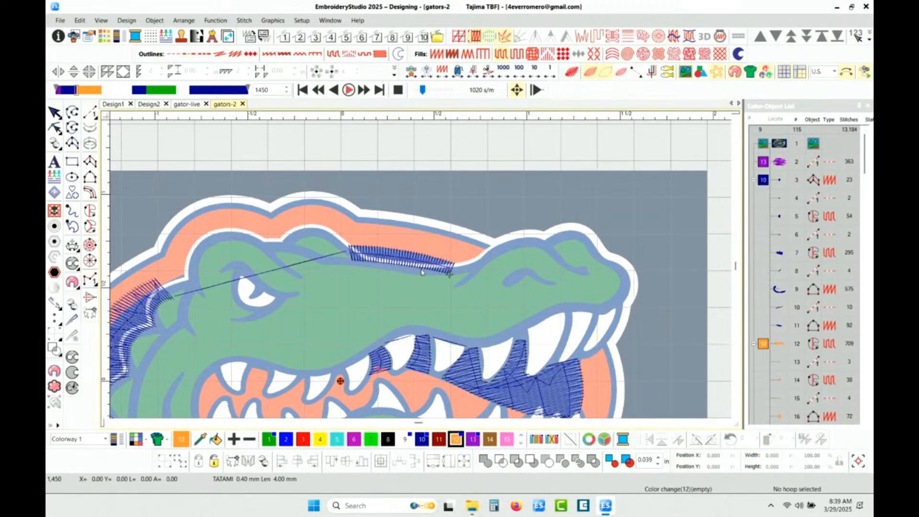
{"action": "scroll", "coordinate": [185, 345], "scroll_direction": "down", "scroll_amount": 1}
{"action": "scroll", "coordinate": [418, 257], "scroll_direction": "up", "scroll_amount": 5}
{"action": "scroll", "coordinate": [387, 281], "scroll_direction": "up", "scroll_amount": 3}
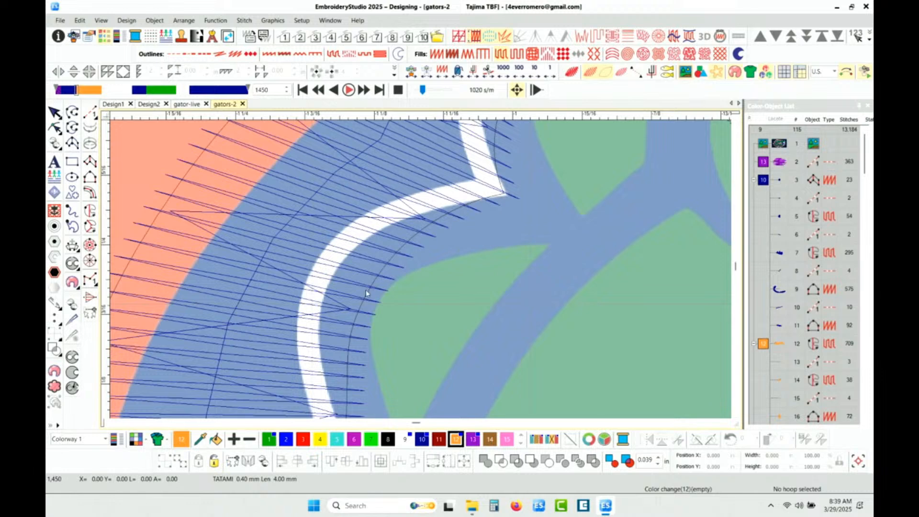
{"action": "scroll", "coordinate": [422, 272], "scroll_direction": "down", "scroll_amount": 2}
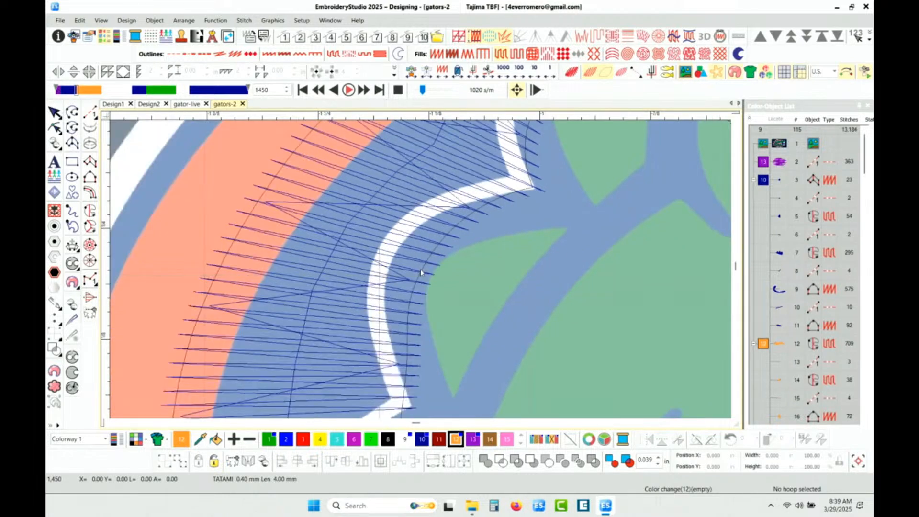
{"action": "scroll", "coordinate": [323, 260], "scroll_direction": "up", "scroll_amount": 2}
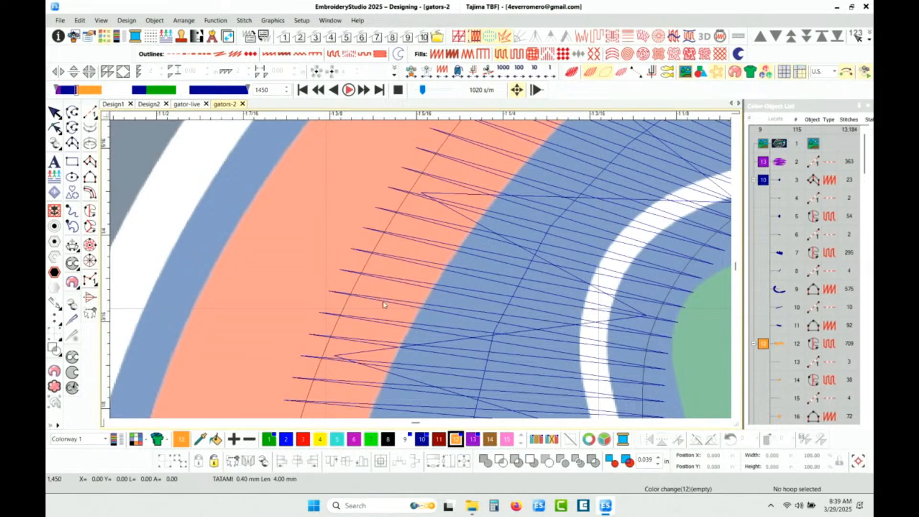
{"action": "scroll", "coordinate": [408, 312], "scroll_direction": "down", "scroll_amount": 3}
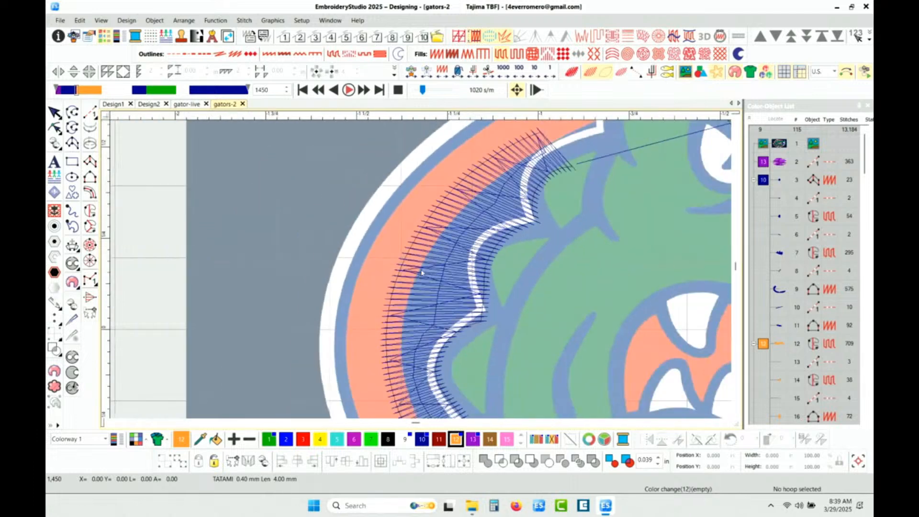
{"action": "scroll", "coordinate": [435, 293], "scroll_direction": "up", "scroll_amount": 1}
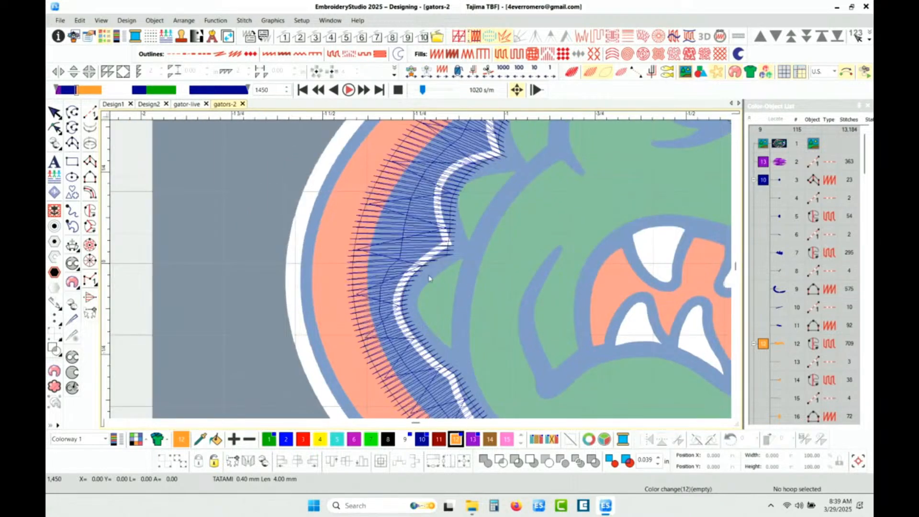
{"action": "scroll", "coordinate": [457, 276], "scroll_direction": "down", "scroll_amount": 3}
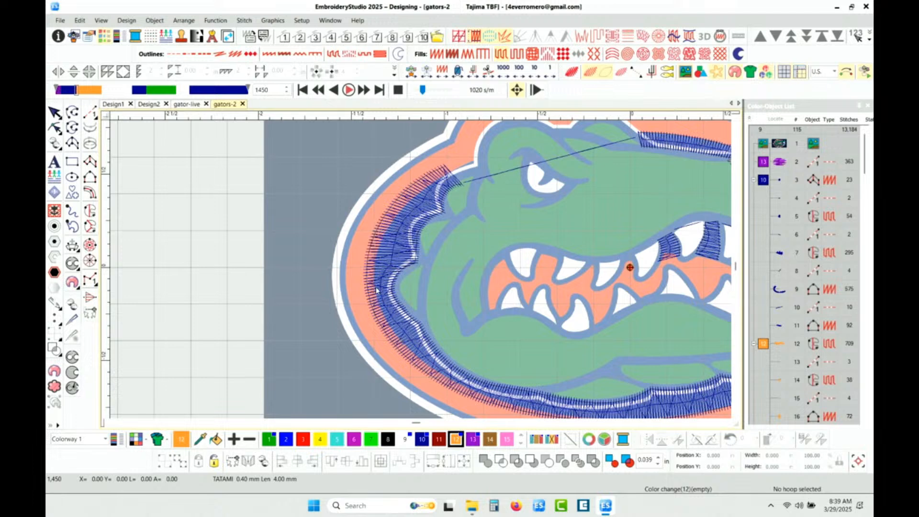
- Compare the blue band's edges and coverage with the realistic stitch view switched on and off, both close up and across the band
{"action": "scroll", "coordinate": [376, 275], "scroll_direction": "up", "scroll_amount": 3}
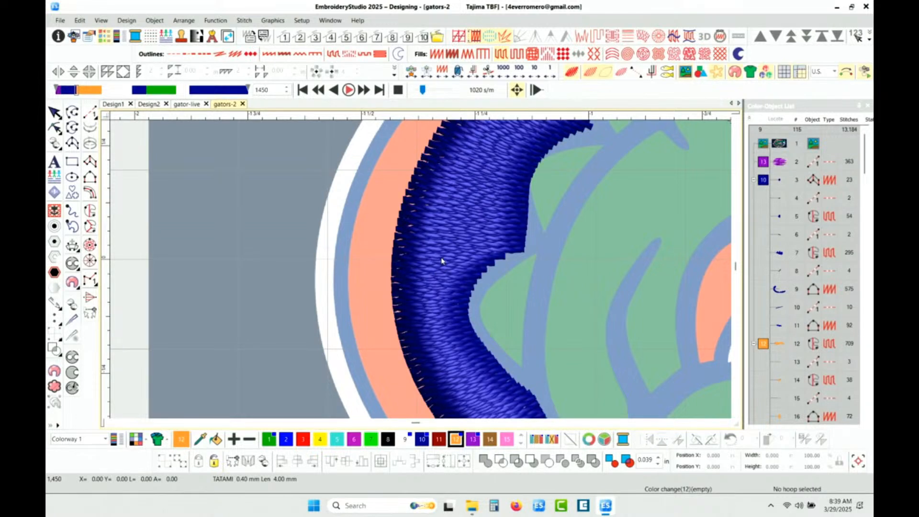
{"action": "key", "text": "t"}
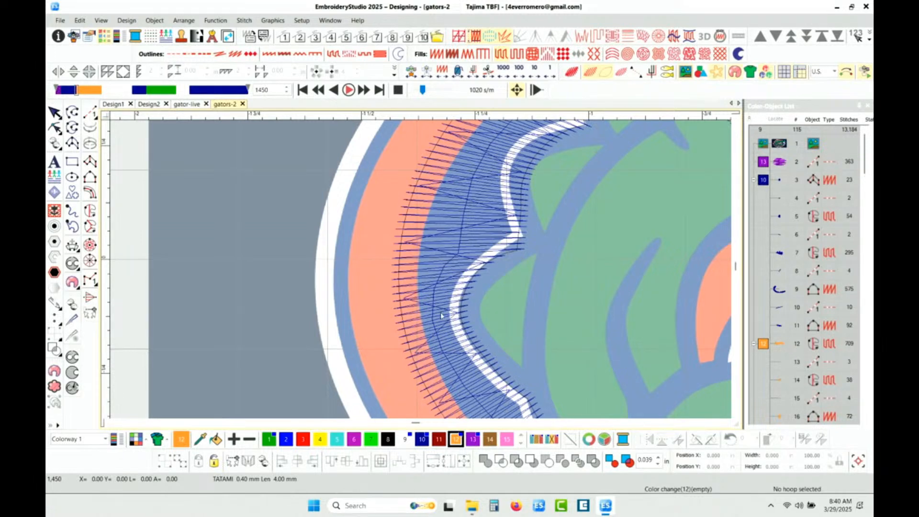
{"action": "key", "text": "t"}
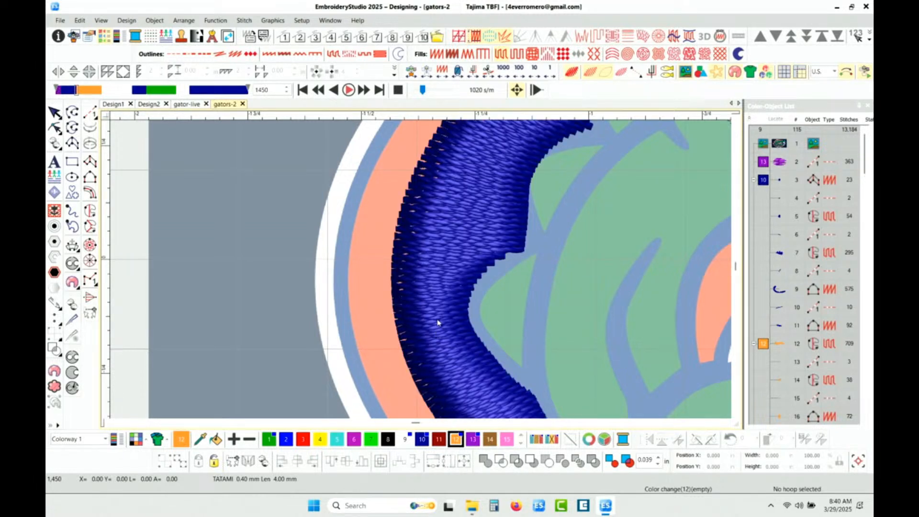
{"action": "scroll", "coordinate": [422, 270], "scroll_direction": "down", "scroll_amount": 1}
{"action": "key", "text": "t"}
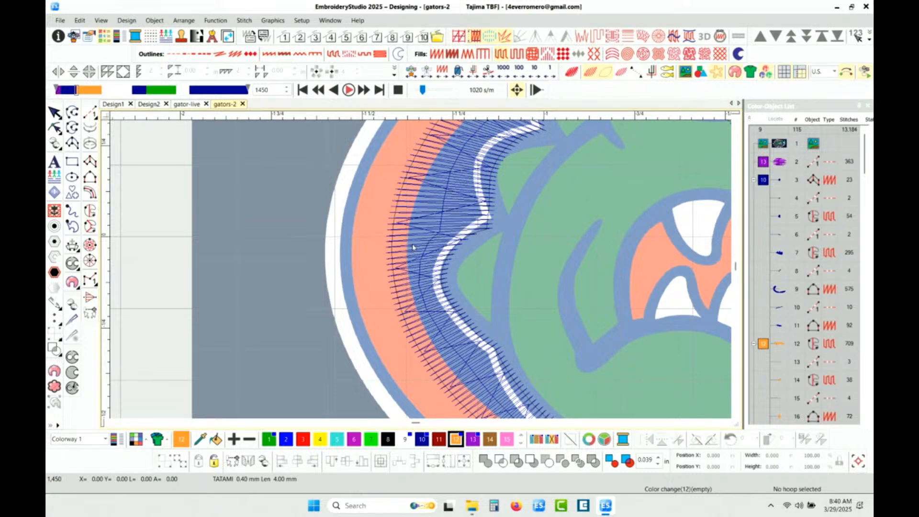
{"action": "key", "text": "t"}
{"action": "key", "text": "t"}
{"action": "key", "text": "t"}
{"action": "scroll", "coordinate": [411, 245], "scroll_direction": "up", "scroll_amount": 1}
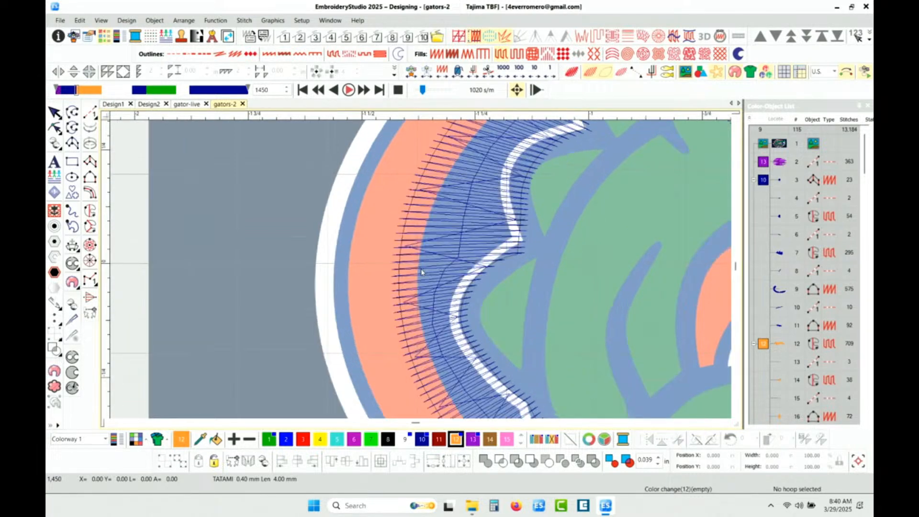
{"action": "scroll", "coordinate": [422, 274], "scroll_direction": "down", "scroll_amount": 2}
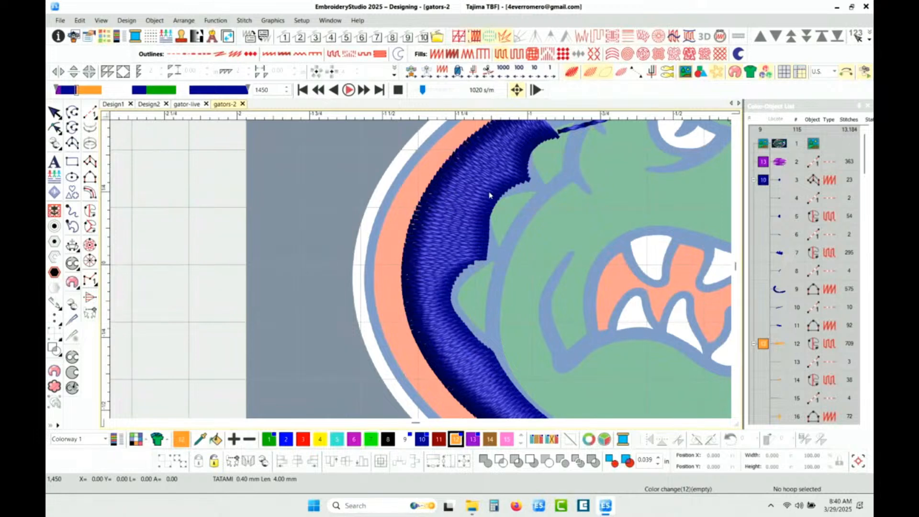
{"action": "scroll", "coordinate": [421, 273], "scroll_direction": "down", "scroll_amount": 2}
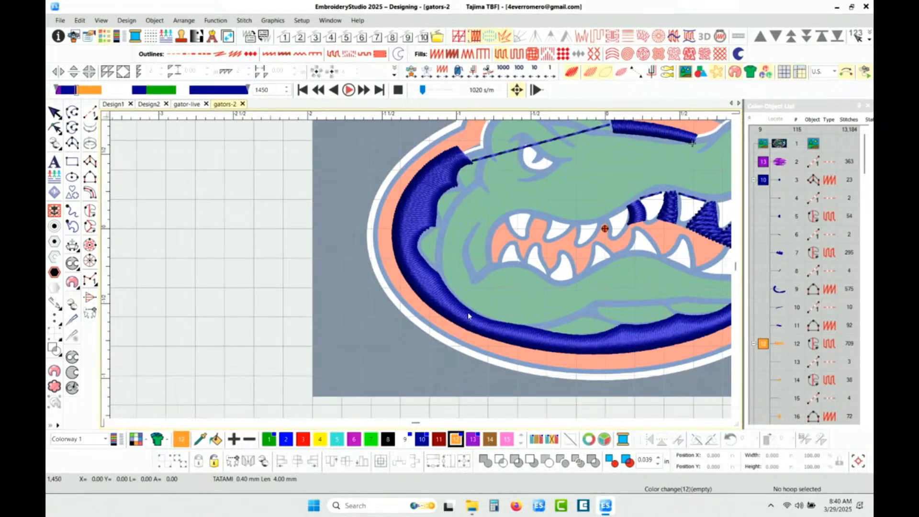
{"action": "key", "text": "t"}
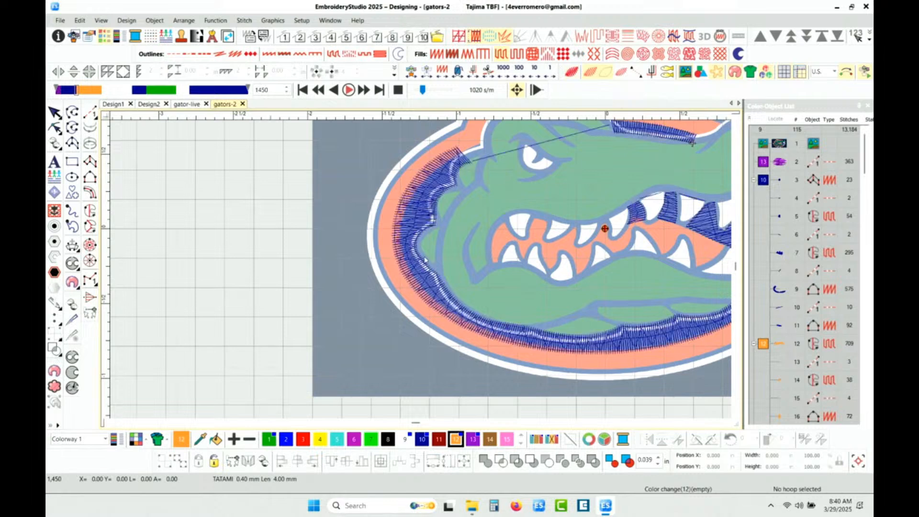
- Turn the realistic stitch view back on and inspect the outer and inner edges of the blue band behind the head
{"action": "scroll", "coordinate": [437, 279], "scroll_direction": "up", "scroll_amount": 4}
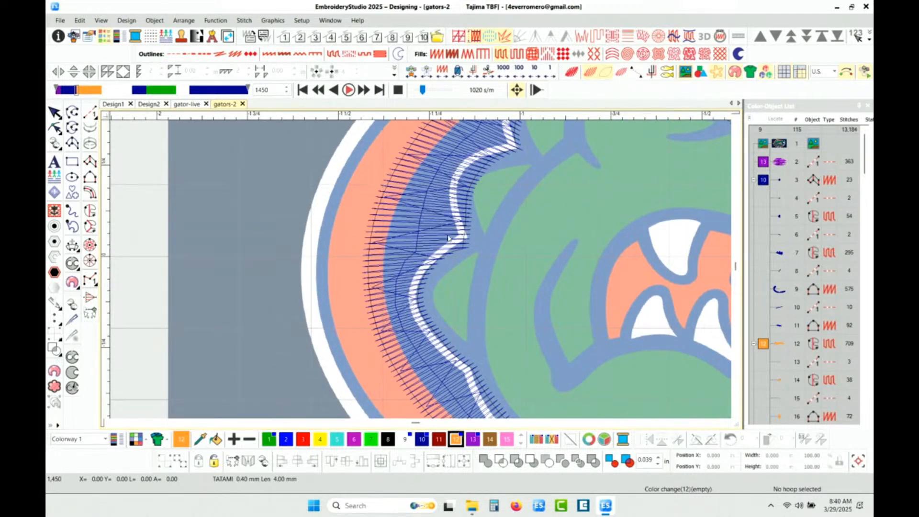
{"action": "key", "text": "t"}
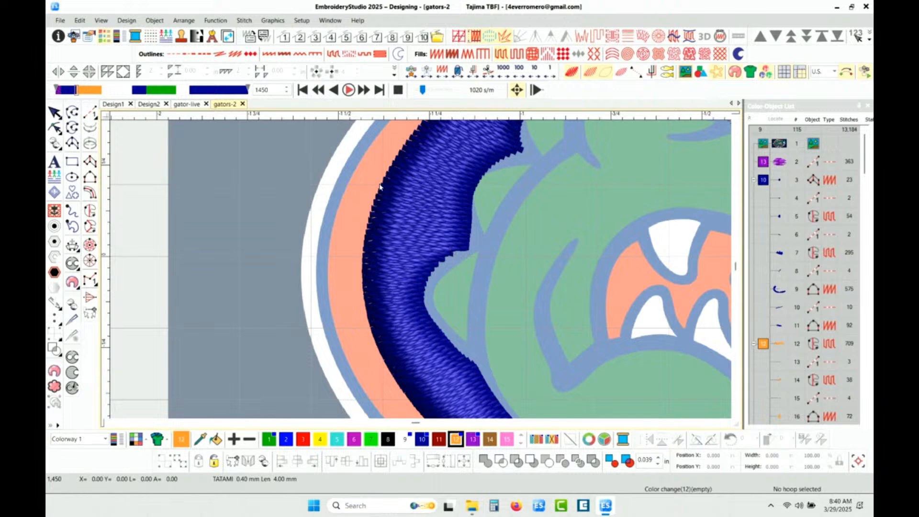
{"action": "scroll", "coordinate": [423, 272], "scroll_direction": "down", "scroll_amount": 5}
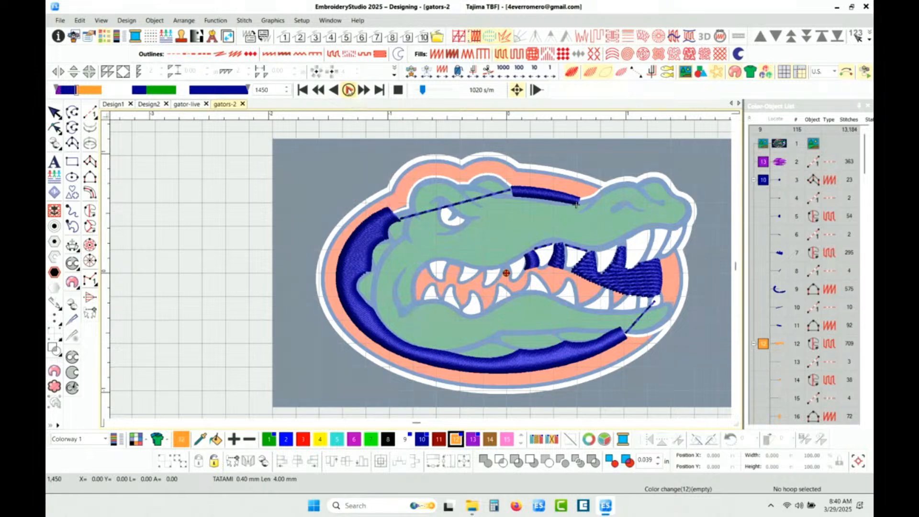
- Resume playback to watch the orange mouth fill and the orange oval border sew up to the white colour change
{"action": "left_click", "coordinate": [348, 90]}
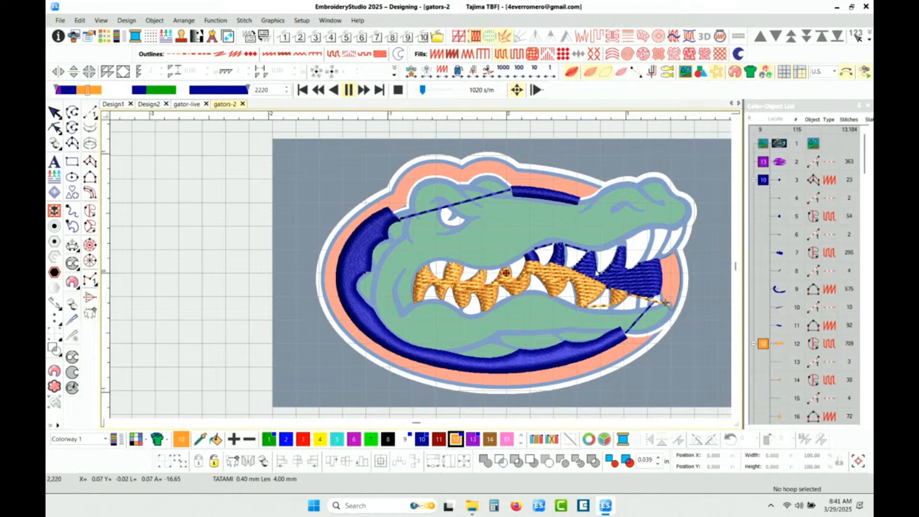
{"action": "scroll", "coordinate": [626, 311], "scroll_direction": "up", "scroll_amount": 2}
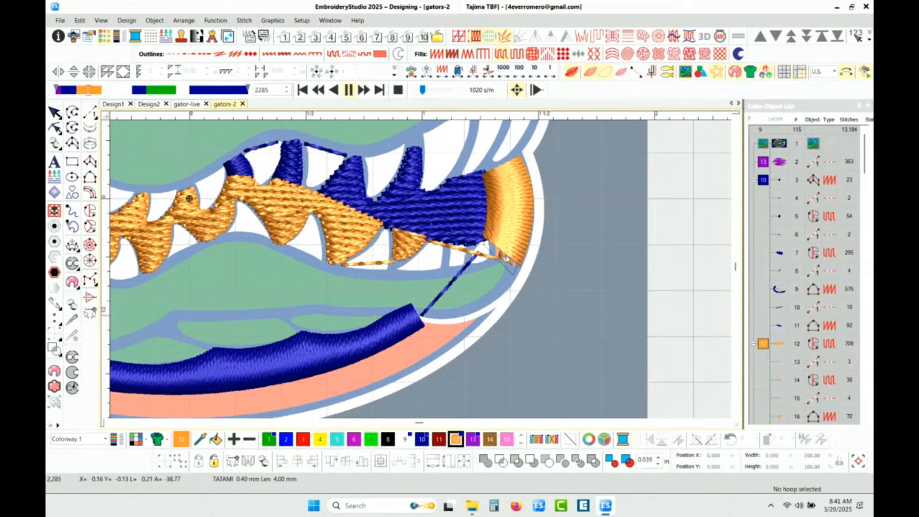
{"action": "scroll", "coordinate": [401, 281], "scroll_direction": "down", "scroll_amount": 1}
{"action": "scroll", "coordinate": [401, 280], "scroll_direction": "down", "scroll_amount": 2}
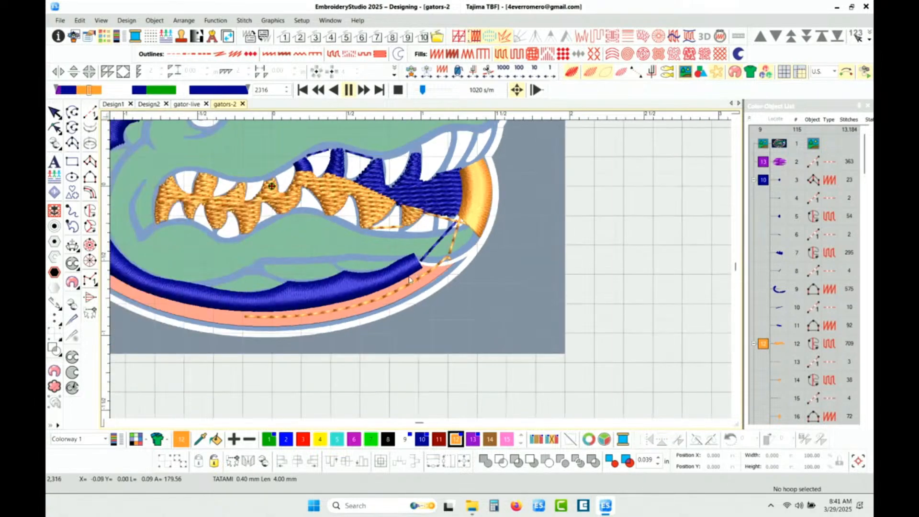
{"action": "scroll", "coordinate": [287, 275], "scroll_direction": "down", "scroll_amount": 2}
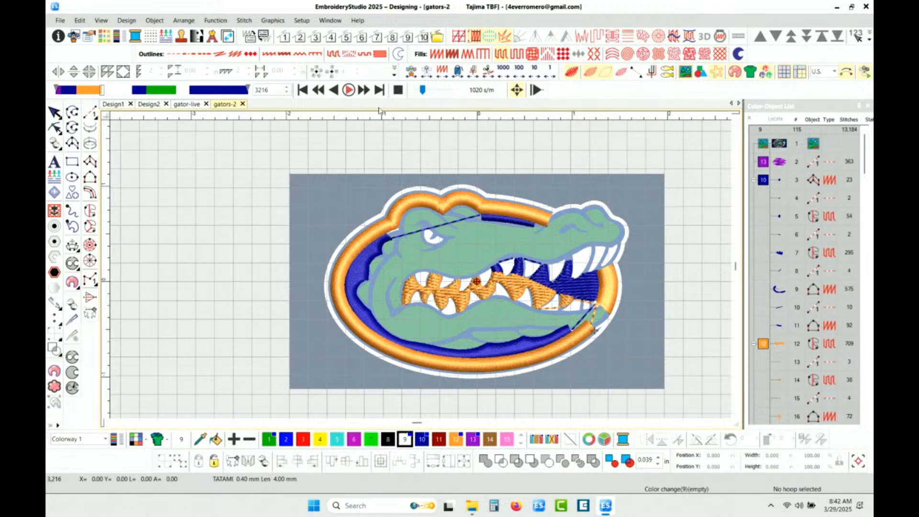
- Play the white front upper teeth and pause to examine their overlap and the travel run along the lip
{"action": "left_click", "coordinate": [348, 90]}
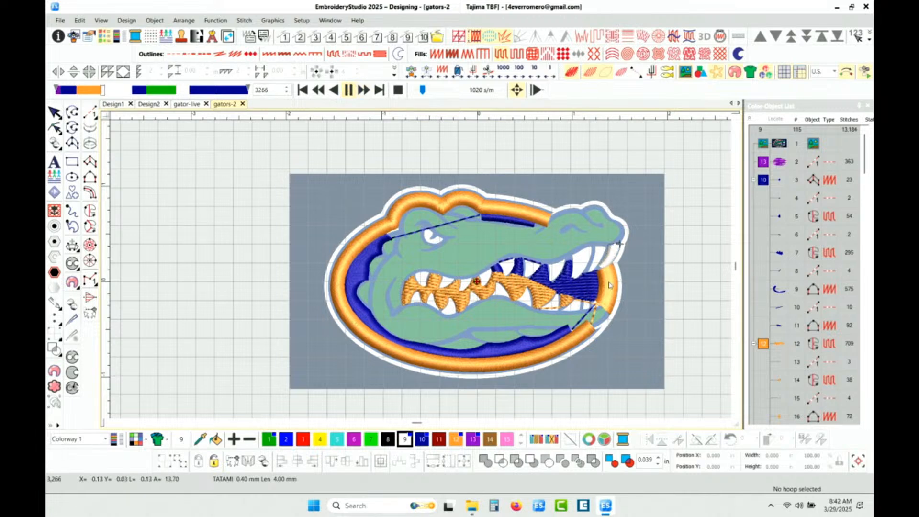
{"action": "scroll", "coordinate": [604, 266], "scroll_direction": "up", "scroll_amount": 3}
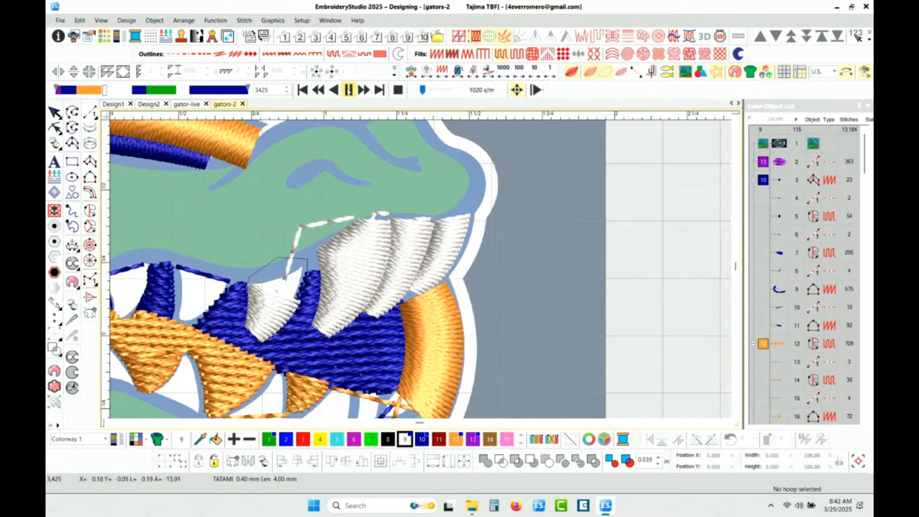
{"action": "left_click", "coordinate": [348, 90]}
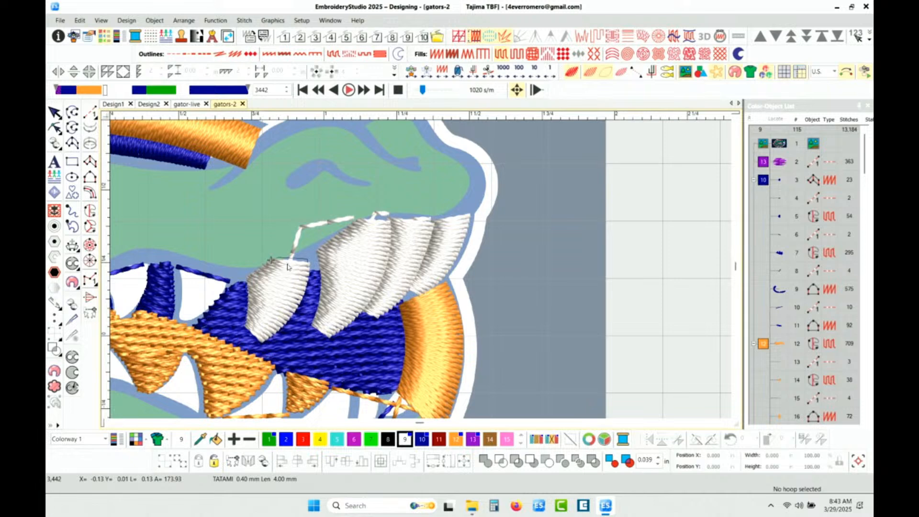
{"action": "scroll", "coordinate": [289, 261], "scroll_direction": "down", "scroll_amount": 1}
{"action": "scroll", "coordinate": [415, 285], "scroll_direction": "down", "scroll_amount": 1}
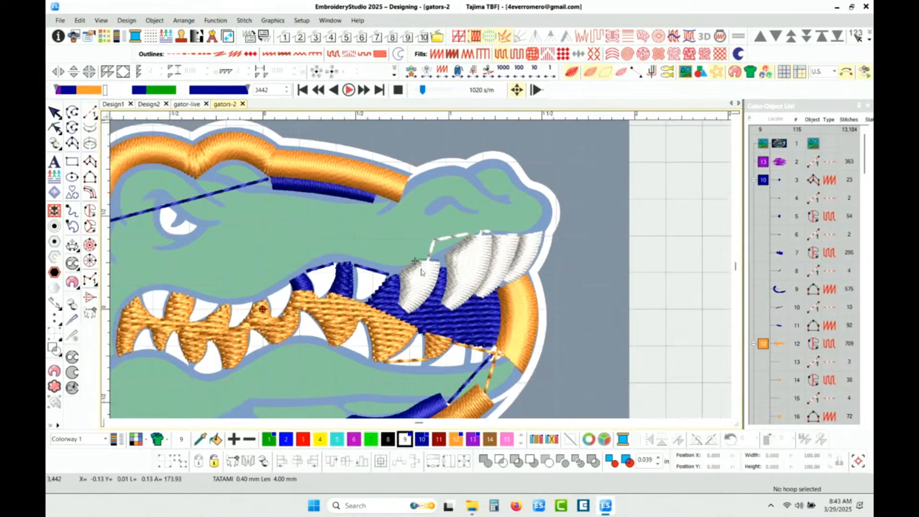
{"action": "scroll", "coordinate": [419, 277], "scroll_direction": "up", "scroll_amount": 2}
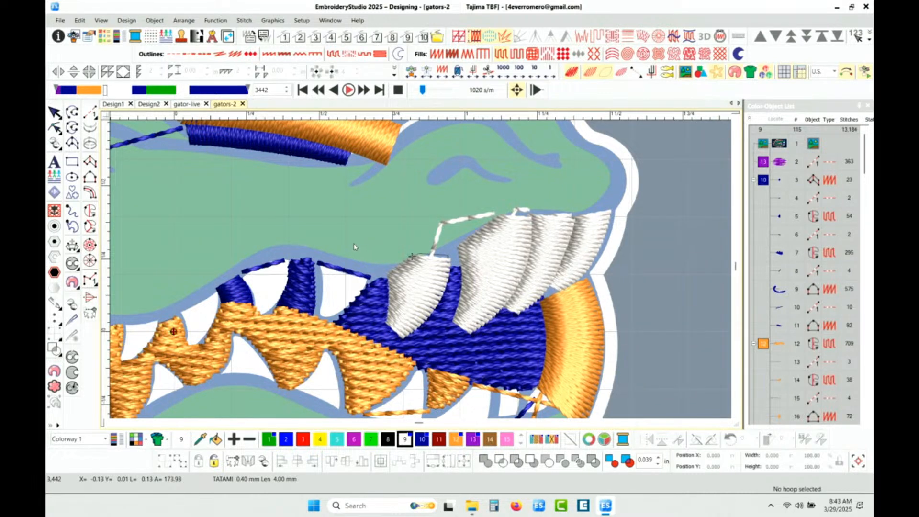
- Continue playback to watch the remaining upper and lower teeth sew and the white outer border's underlay run around the oval
{"action": "left_click", "coordinate": [348, 89]}
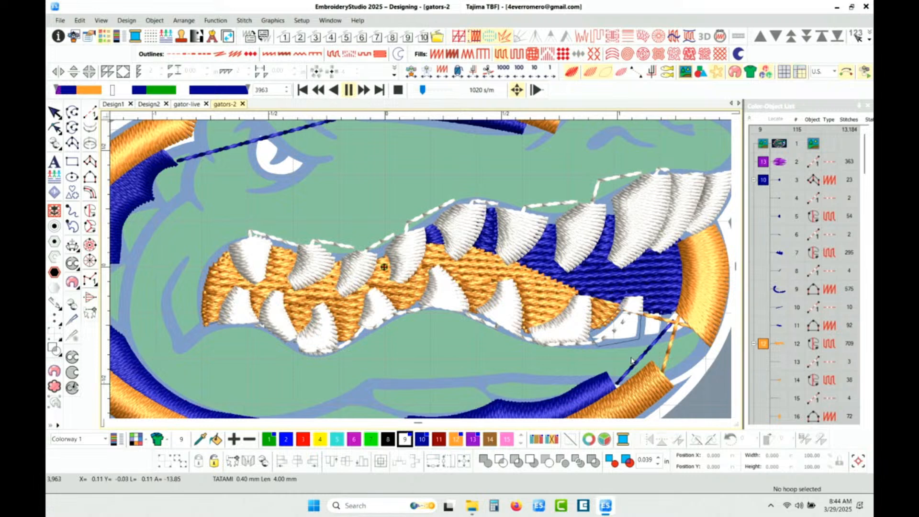
{"action": "scroll", "coordinate": [631, 356], "scroll_direction": "down", "scroll_amount": 1}
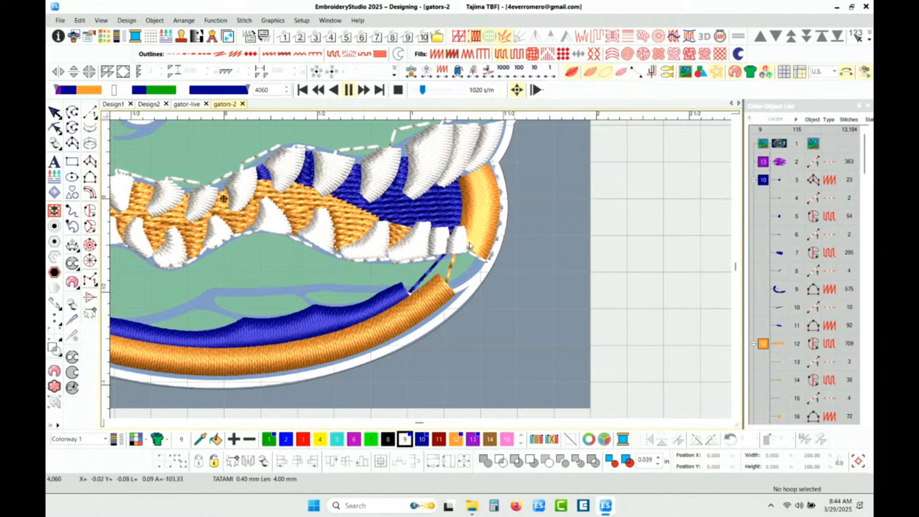
{"action": "scroll", "coordinate": [426, 264], "scroll_direction": "down", "scroll_amount": 1}
{"action": "scroll", "coordinate": [422, 271], "scroll_direction": "down", "scroll_amount": 1}
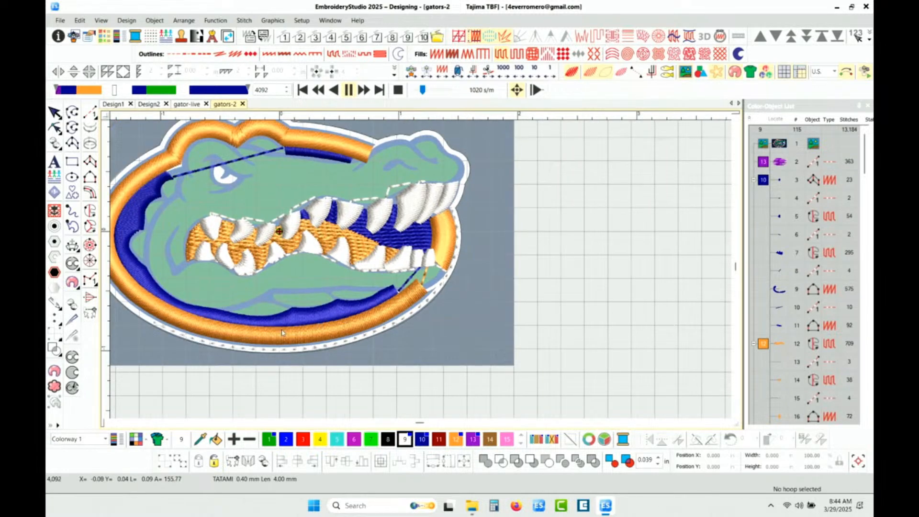
{"action": "scroll", "coordinate": [421, 272], "scroll_direction": "down", "scroll_amount": 1}
{"action": "scroll", "coordinate": [424, 260], "scroll_direction": "up", "scroll_amount": 2}
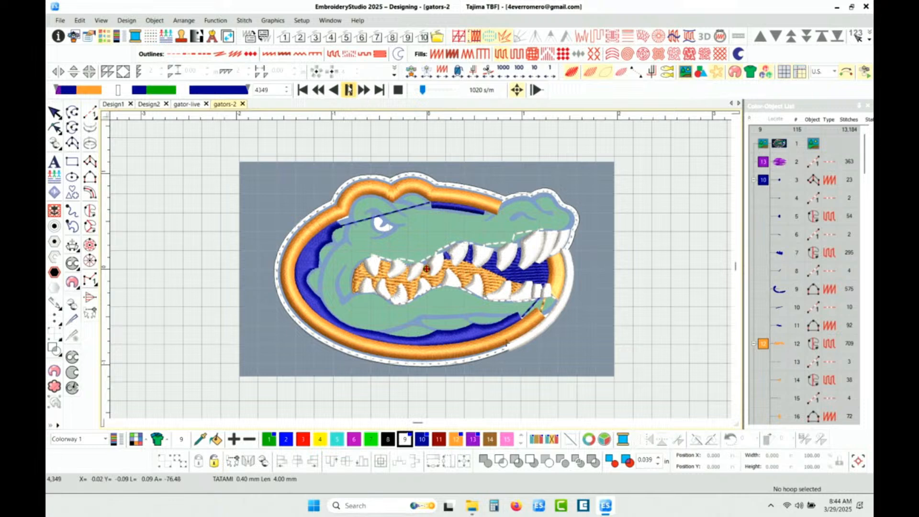
- Pause on the white outer border and compare its overlap onto the orange band with the realistic stitch view off and on
{"action": "left_click", "coordinate": [349, 89]}
{"action": "scroll", "coordinate": [422, 272], "scroll_direction": "up", "scroll_amount": 4}
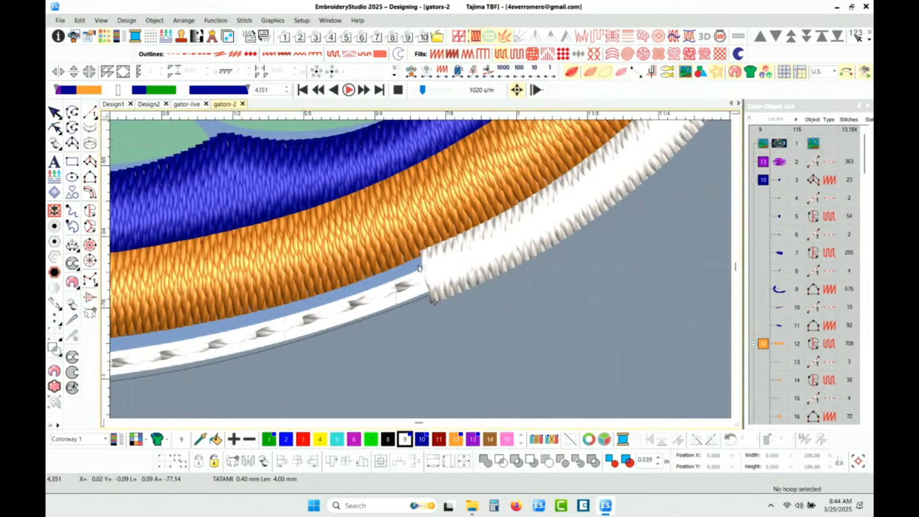
{"action": "key", "text": "t"}
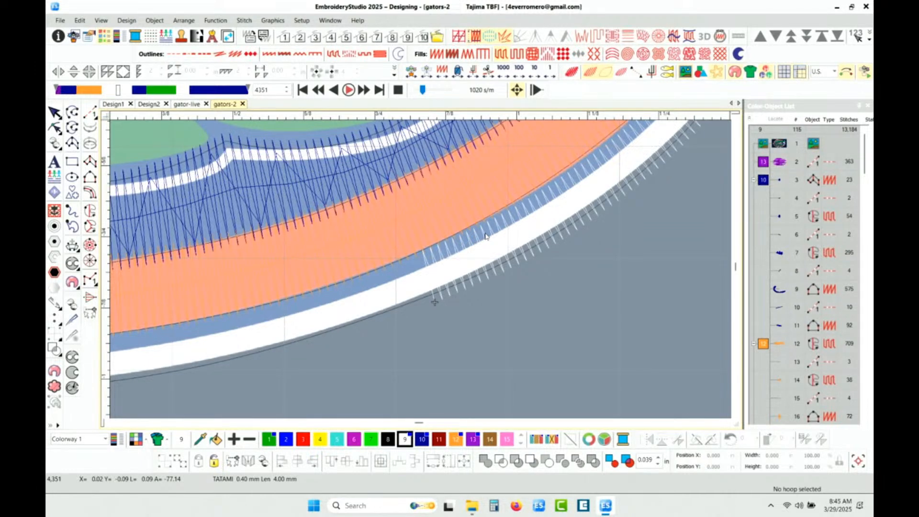
{"action": "key", "text": "t"}
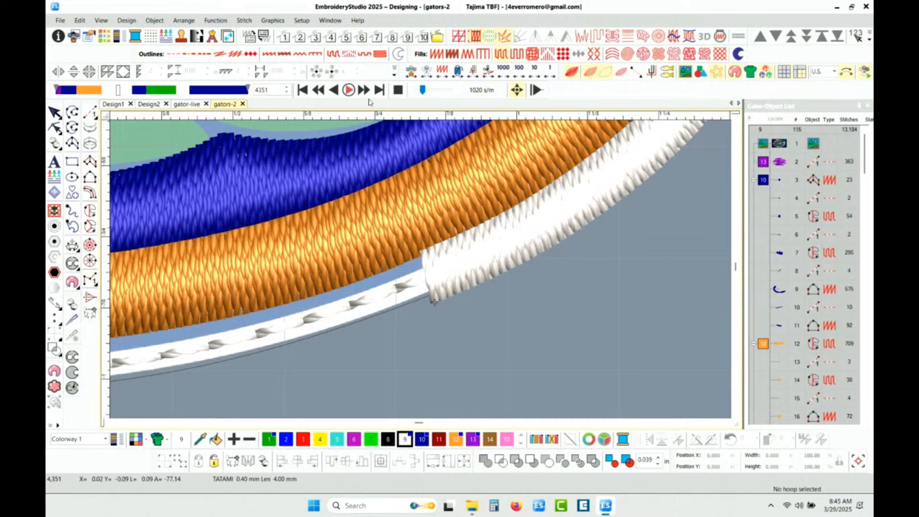
- Resume playback and follow the white outer border satin along the lower edge, around the oval and up to the snout
{"action": "left_click", "coordinate": [349, 89]}
{"action": "scroll", "coordinate": [372, 290], "scroll_direction": "down", "scroll_amount": 2}
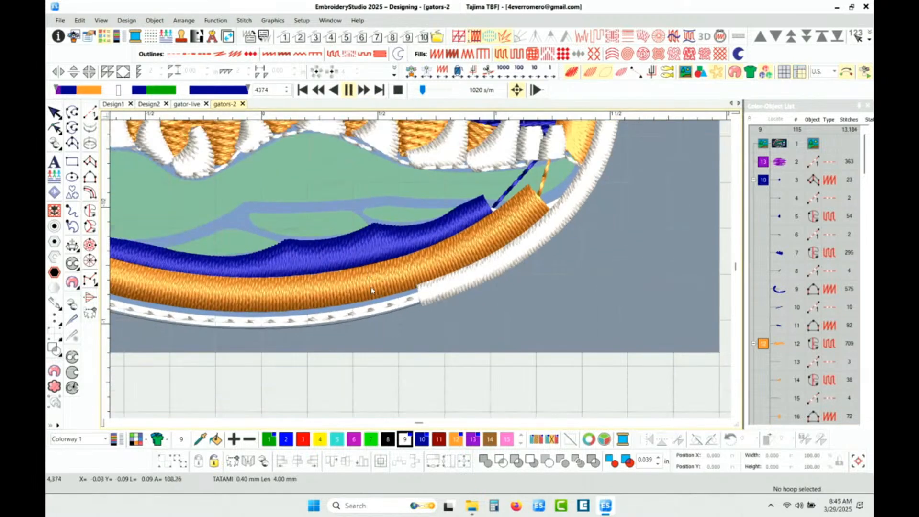
{"action": "scroll", "coordinate": [349, 315], "scroll_direction": "up", "scroll_amount": 1}
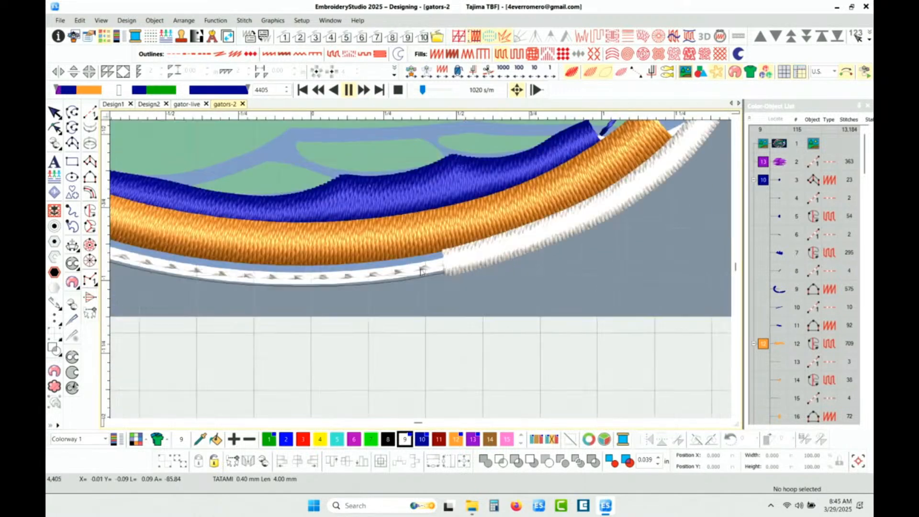
{"action": "scroll", "coordinate": [421, 271], "scroll_direction": "up", "scroll_amount": 3}
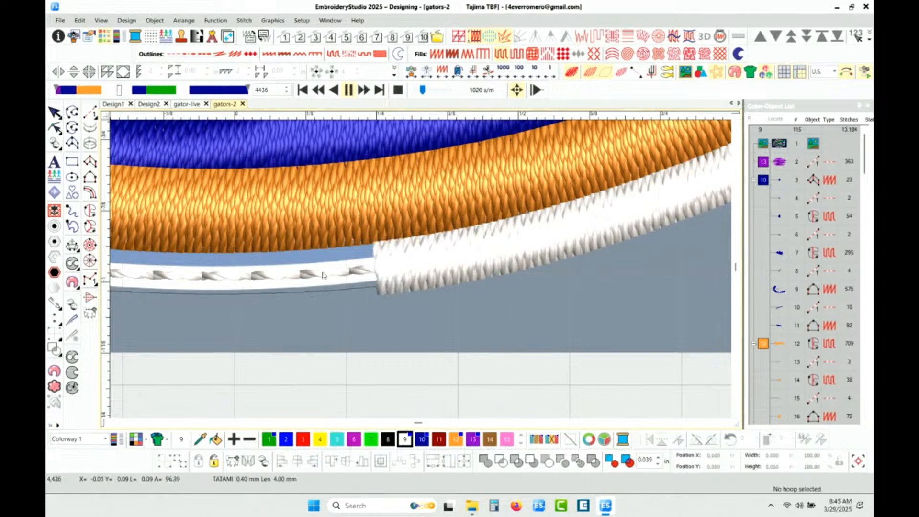
{"action": "scroll", "coordinate": [416, 275], "scroll_direction": "down", "scroll_amount": 1}
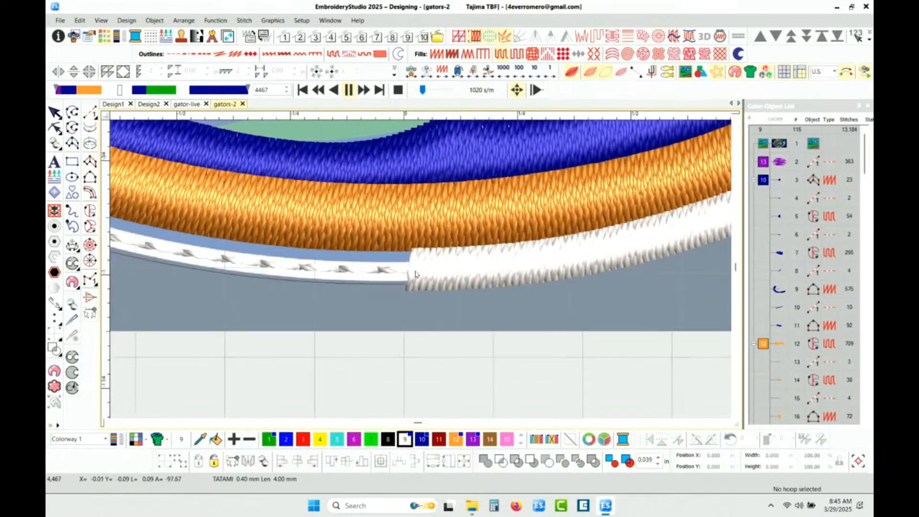
{"action": "scroll", "coordinate": [416, 274], "scroll_direction": "down", "scroll_amount": 2}
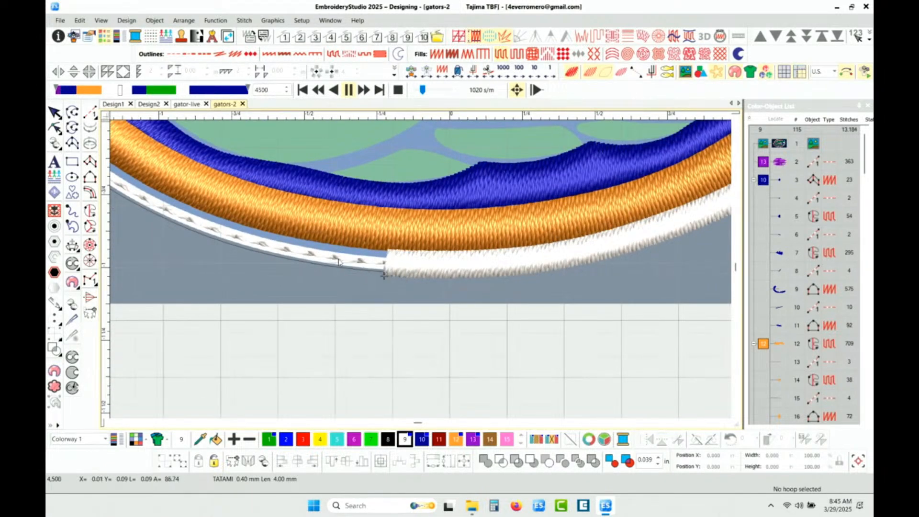
{"action": "scroll", "coordinate": [427, 248], "scroll_direction": "down", "scroll_amount": 1}
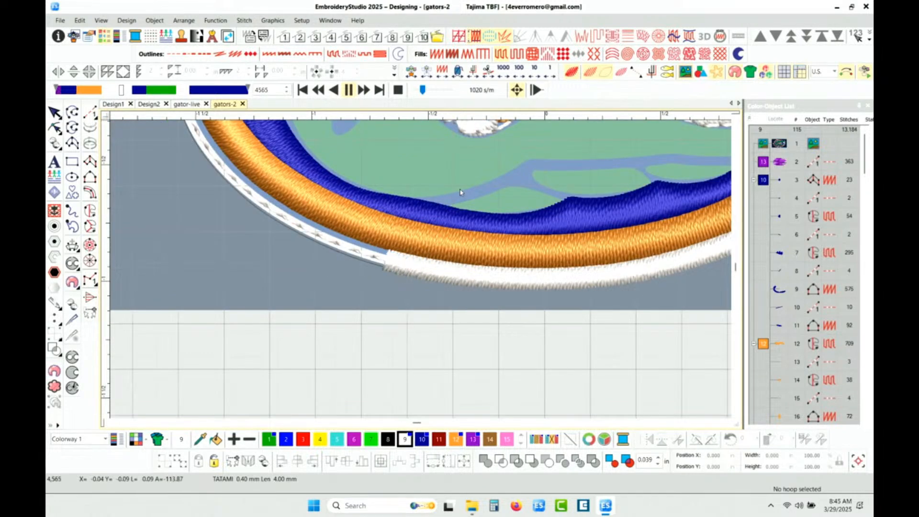
{"action": "scroll", "coordinate": [415, 267], "scroll_direction": "down", "scroll_amount": 1}
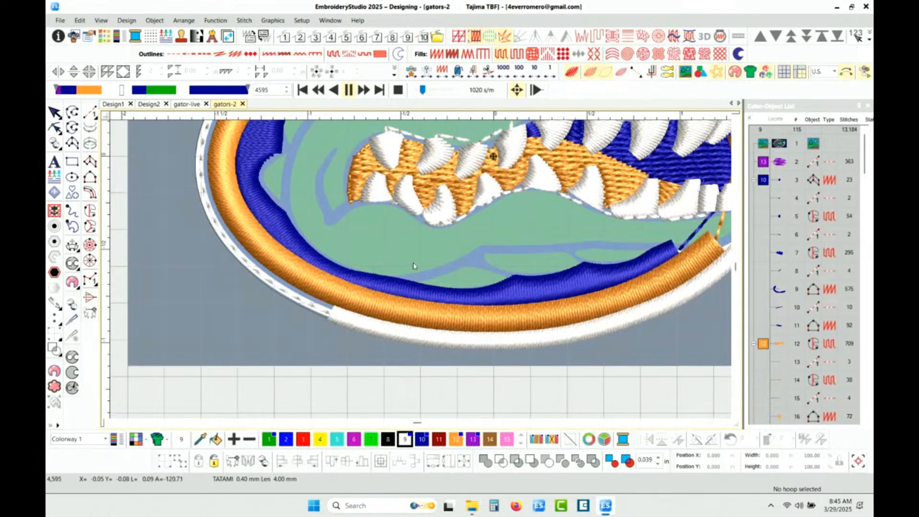
{"action": "scroll", "coordinate": [468, 235], "scroll_direction": "down", "scroll_amount": 1}
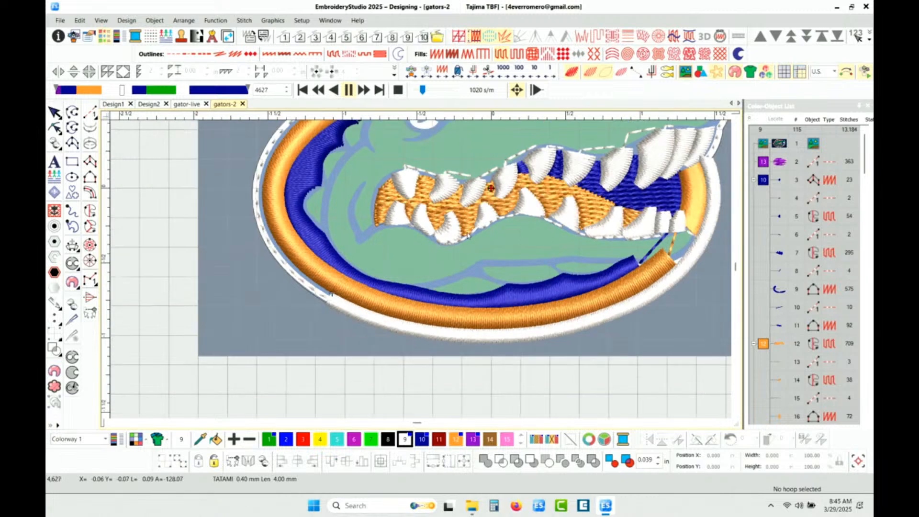
{"action": "scroll", "coordinate": [468, 235], "scroll_direction": "down", "scroll_amount": 1}
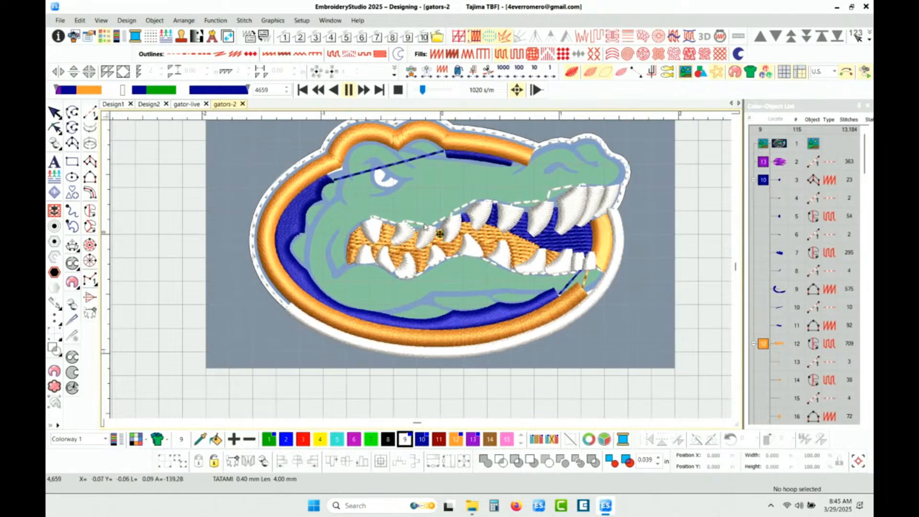
{"action": "scroll", "coordinate": [425, 227], "scroll_direction": "down", "scroll_amount": 1}
{"action": "scroll", "coordinate": [422, 271], "scroll_direction": "up", "scroll_amount": 1}
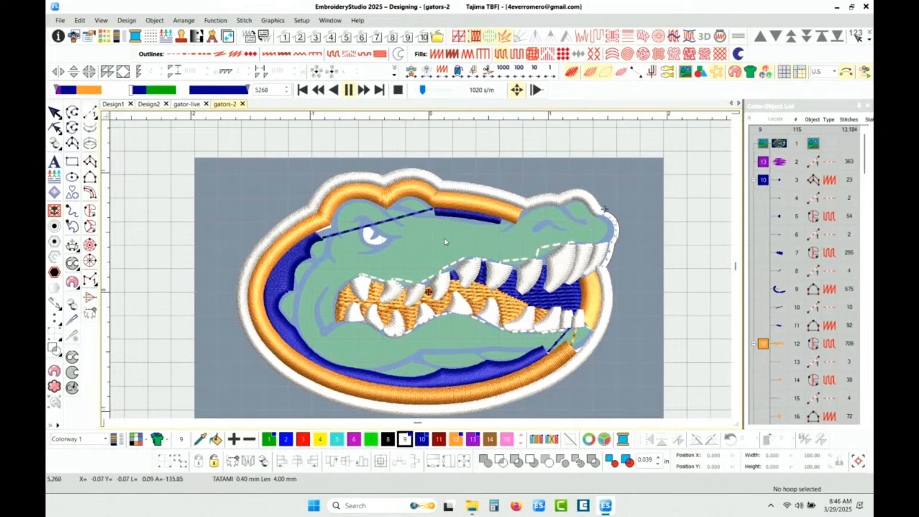
- Hide the background artwork and bring the blue outline, object 58, into view in the colour-object list
{"action": "left_click", "coordinate": [686, 72]}
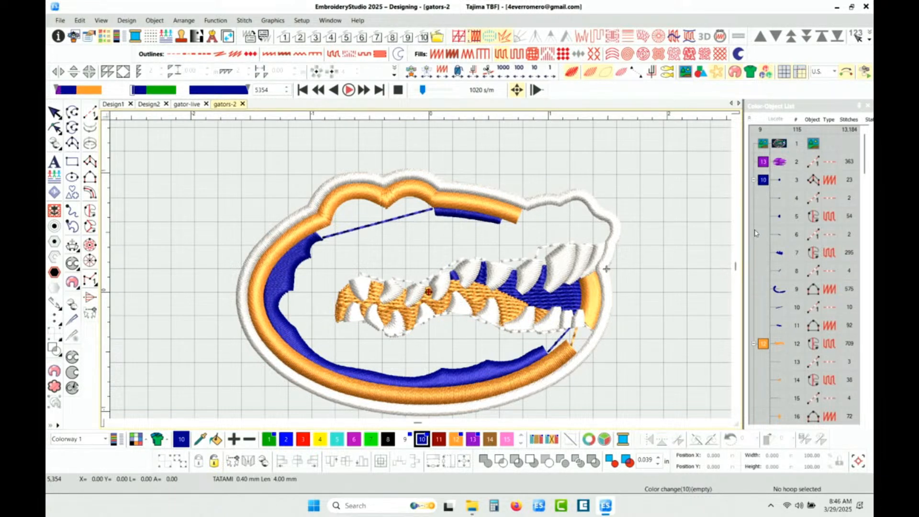
{"action": "scroll", "coordinate": [761, 258], "scroll_direction": "down", "scroll_amount": 15}
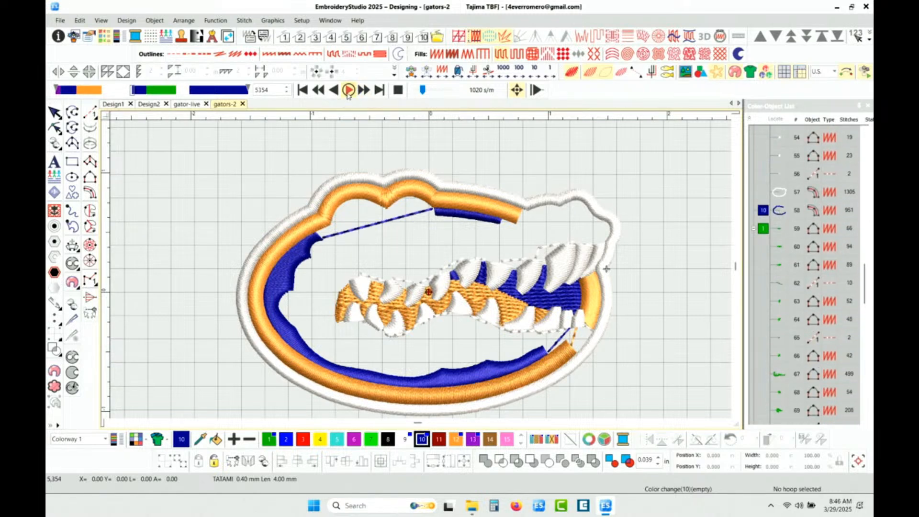
- Play the blue outline's stitches and follow the satin over the two upper bumps and down the back of the oval
{"action": "left_click", "coordinate": [349, 90]}
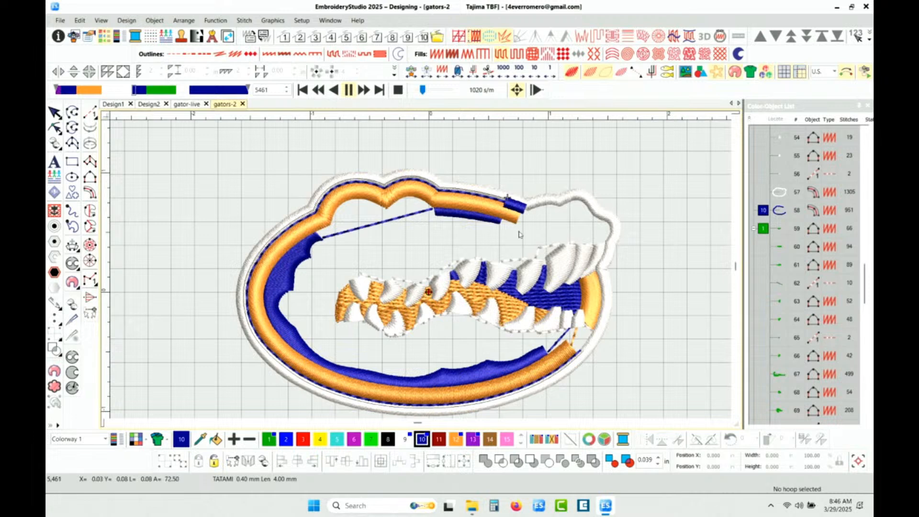
{"action": "scroll", "coordinate": [379, 269], "scroll_direction": "up", "scroll_amount": 3}
{"action": "scroll", "coordinate": [378, 270], "scroll_direction": "up", "scroll_amount": 2}
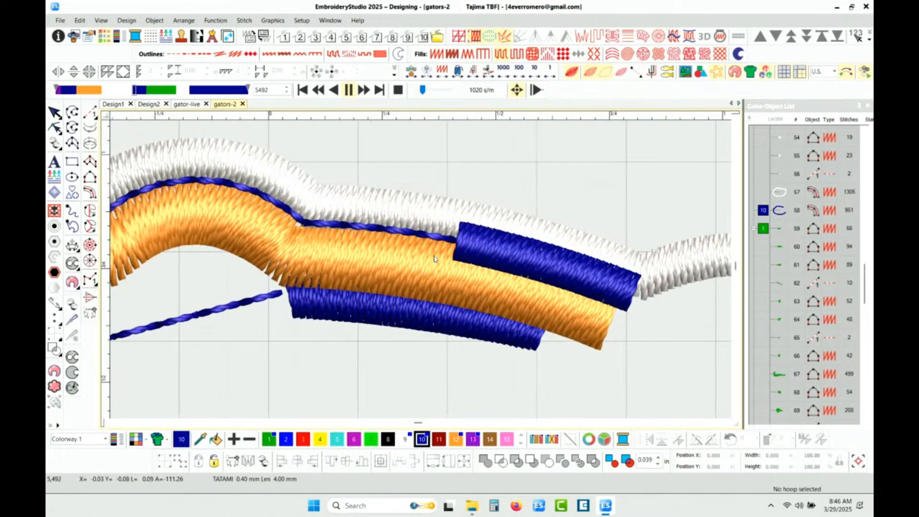
{"action": "scroll", "coordinate": [413, 230], "scroll_direction": "down", "scroll_amount": 2}
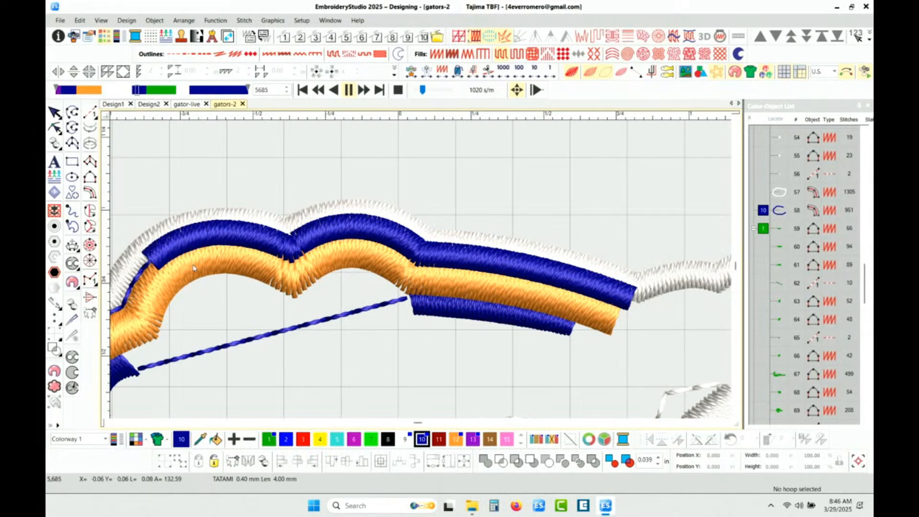
{"action": "scroll", "coordinate": [412, 265], "scroll_direction": "down", "scroll_amount": 3}
{"action": "scroll", "coordinate": [405, 282], "scroll_direction": "up", "scroll_amount": 2}
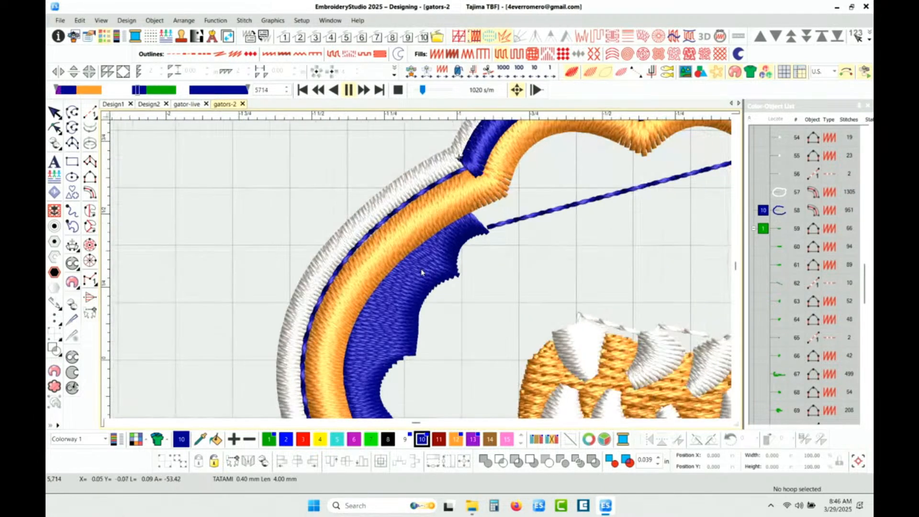
{"action": "scroll", "coordinate": [419, 273], "scroll_direction": "down", "scroll_amount": 1}
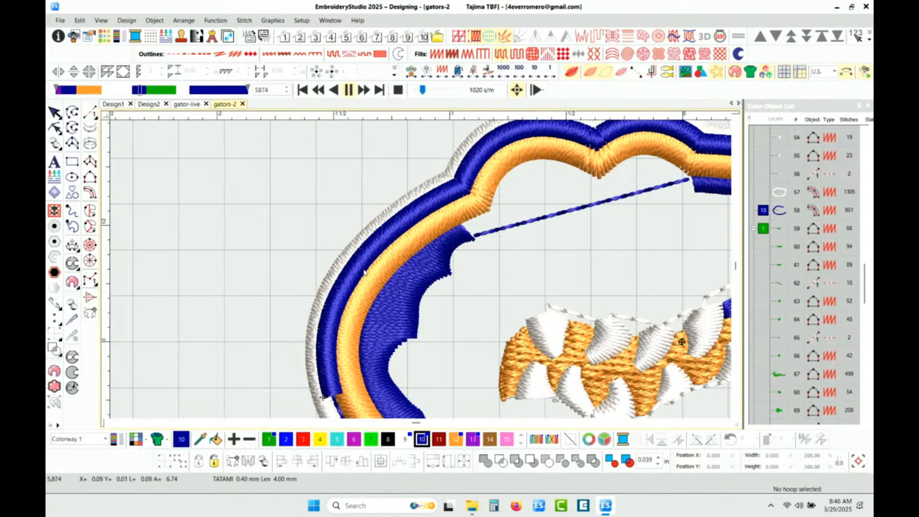
- Follow the blue outline's playback around the lower back curve and along the bottom of the oval to the colour change
{"action": "scroll", "coordinate": [369, 272], "scroll_direction": "down", "scroll_amount": 3}
{"action": "scroll", "coordinate": [436, 300], "scroll_direction": "up", "scroll_amount": 3}
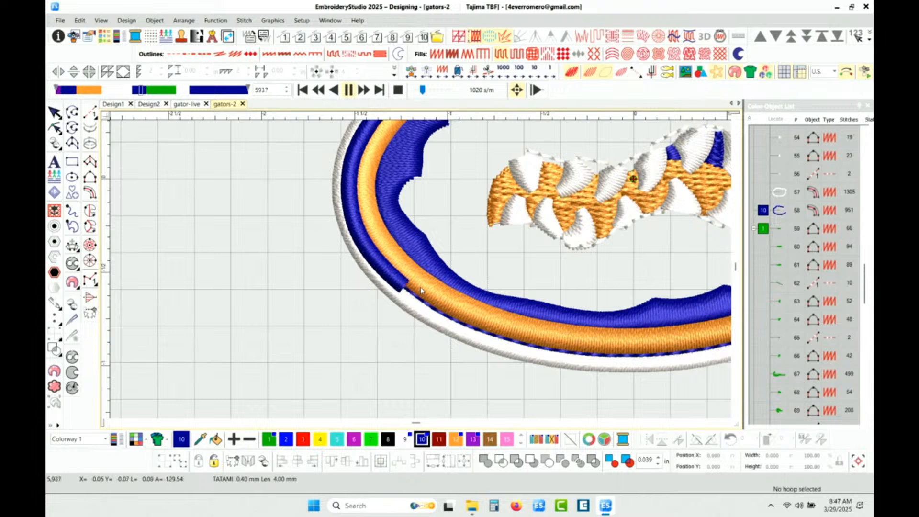
{"action": "scroll", "coordinate": [424, 275], "scroll_direction": "down", "scroll_amount": 3}
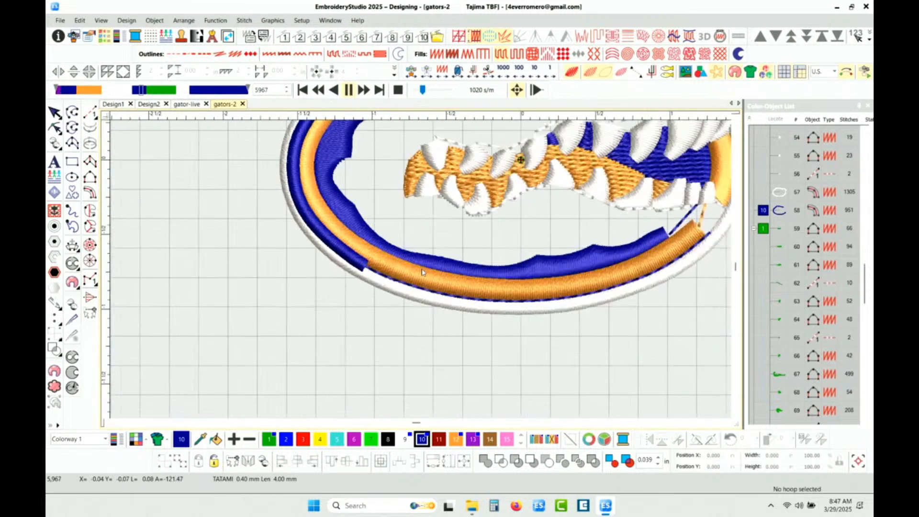
{"action": "scroll", "coordinate": [453, 241], "scroll_direction": "up", "scroll_amount": 3}
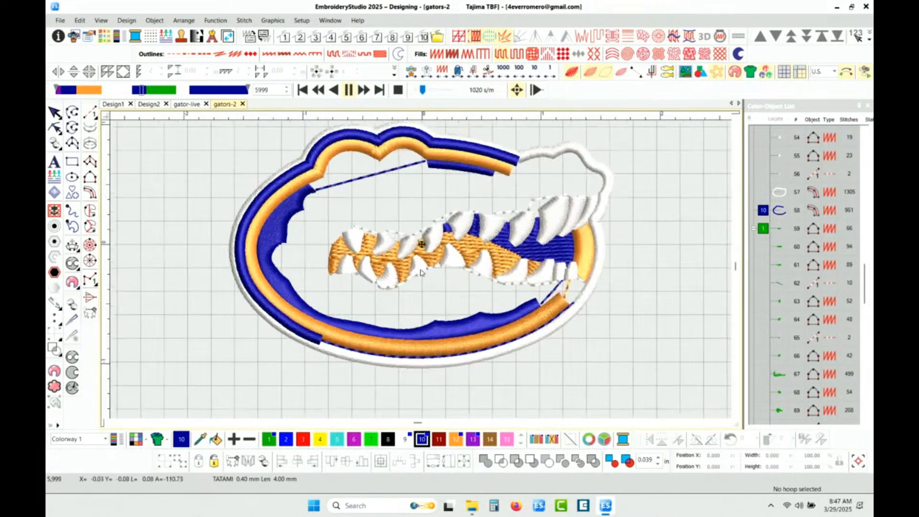
{"action": "scroll", "coordinate": [422, 273], "scroll_direction": "down", "scroll_amount": 1}
{"action": "scroll", "coordinate": [421, 275], "scroll_direction": "up", "scroll_amount": 1}
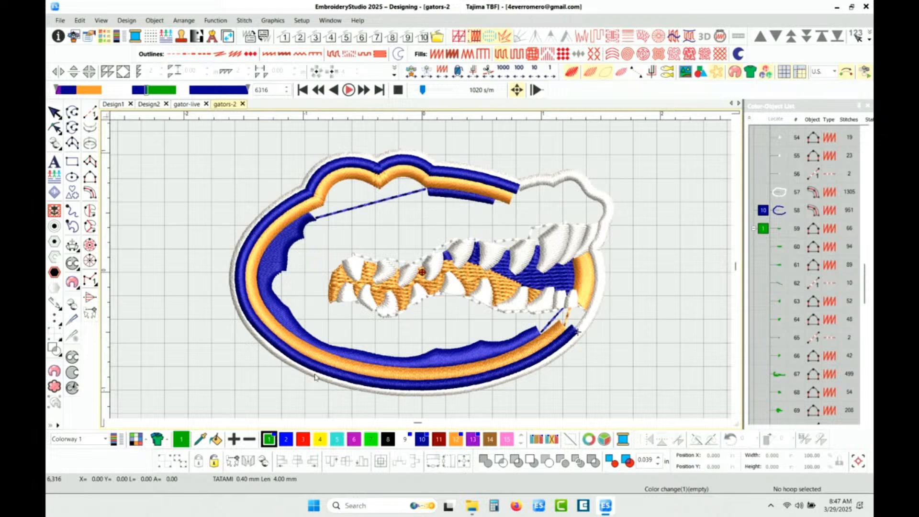
- Inspect how the blue outline sits between the orange band and the white border along the oval's lower edge
{"action": "scroll", "coordinate": [323, 379], "scroll_direction": "up", "scroll_amount": 1}
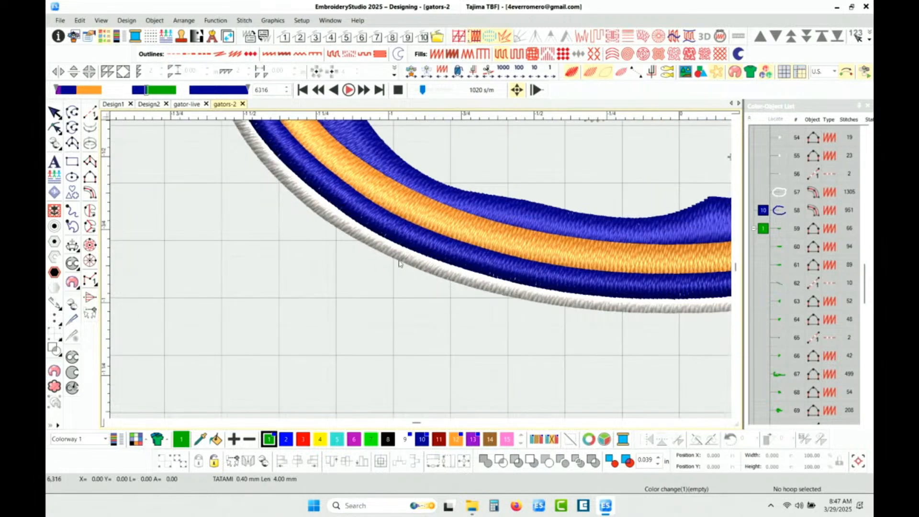
{"action": "scroll", "coordinate": [402, 254], "scroll_direction": "down", "scroll_amount": 4}
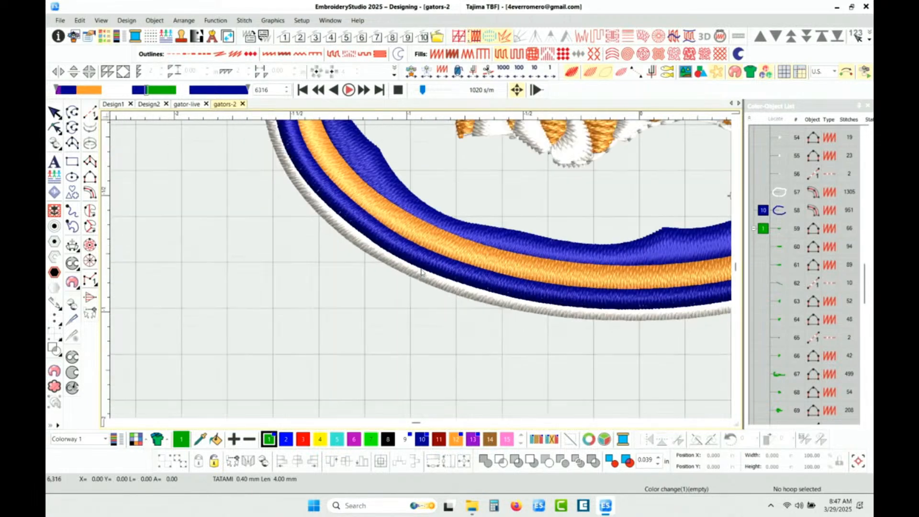
{"action": "scroll", "coordinate": [422, 273], "scroll_direction": "up", "scroll_amount": 2}
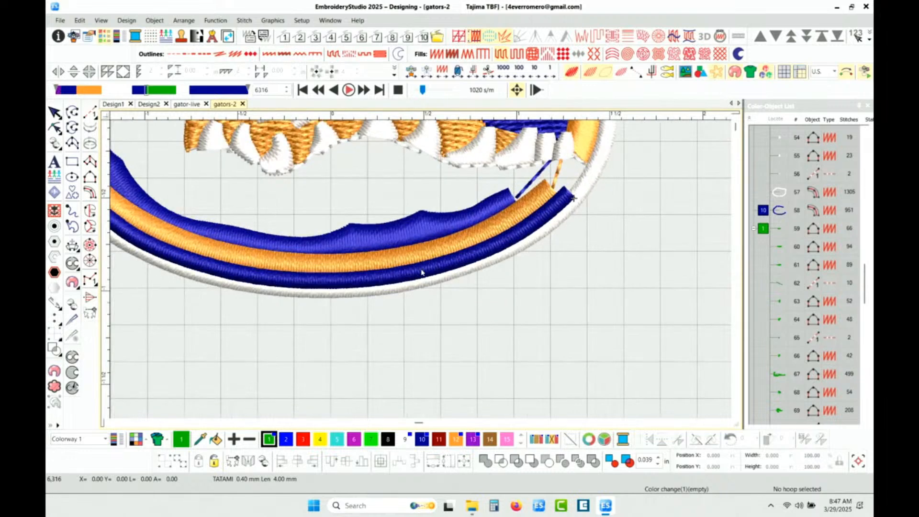
{"action": "scroll", "coordinate": [409, 280], "scroll_direction": "down", "scroll_amount": 3}
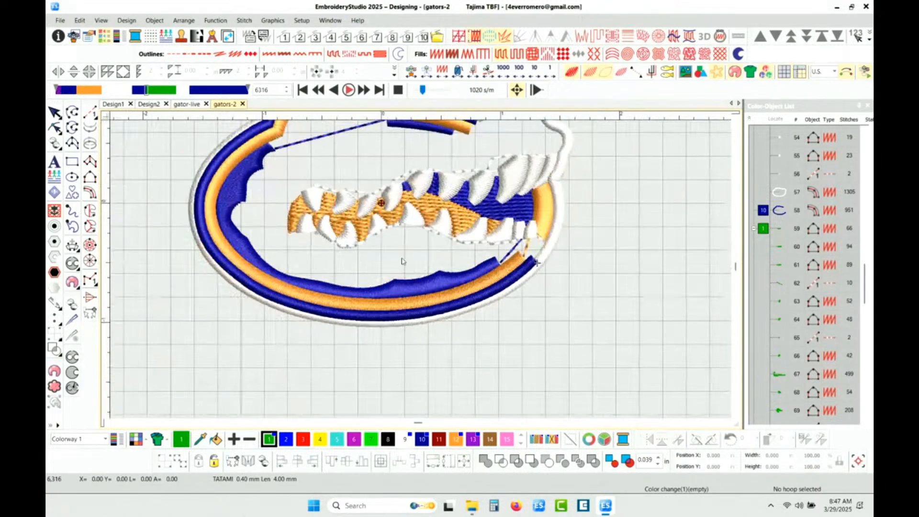
{"action": "scroll", "coordinate": [421, 273], "scroll_direction": "down", "scroll_amount": 1}
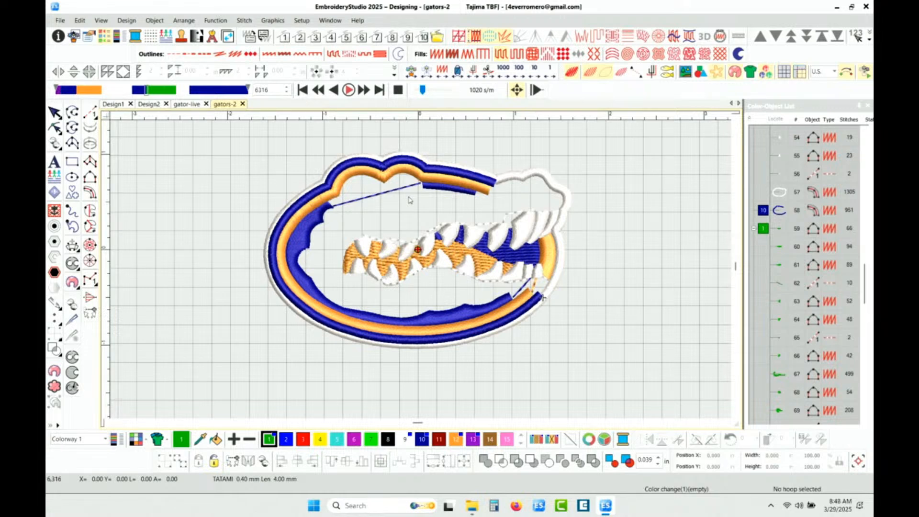
- Resume playback and watch the green scales, jaws and head sew until the change to white thread
{"action": "left_click", "coordinate": [349, 90]}
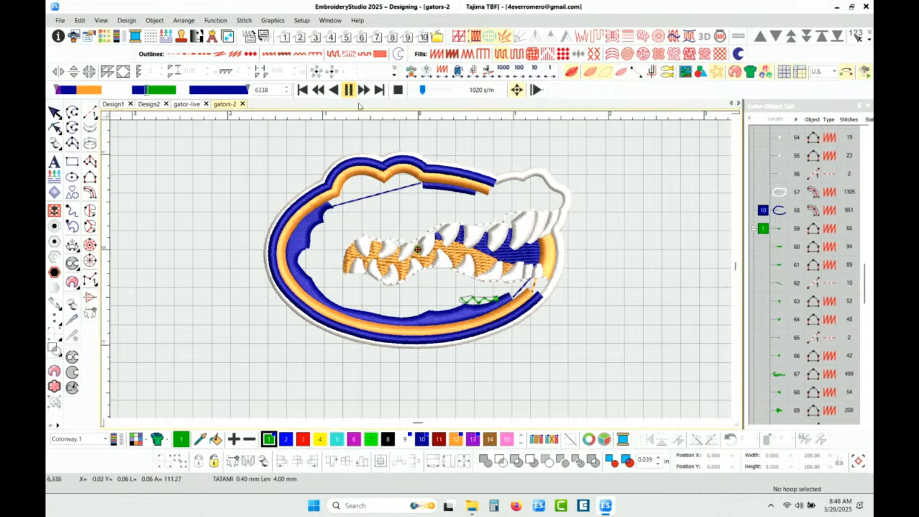
{"action": "scroll", "coordinate": [461, 277], "scroll_direction": "up", "scroll_amount": 3}
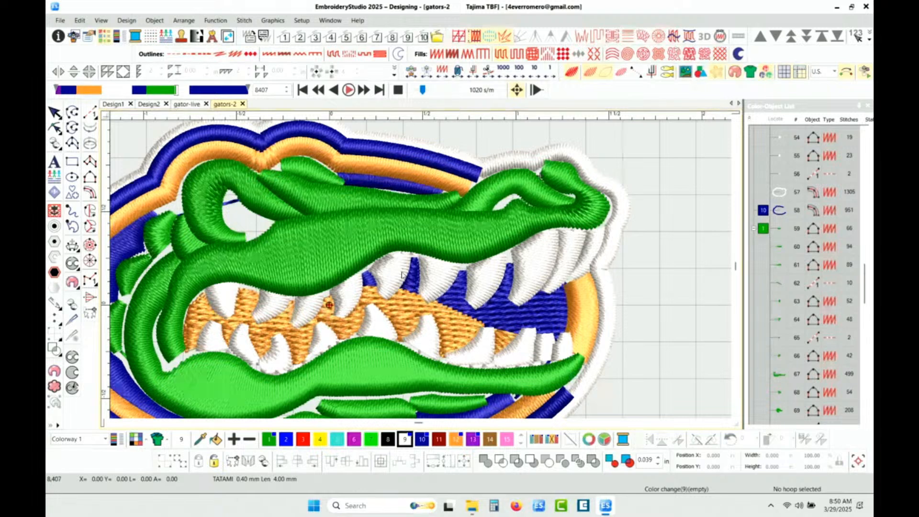
{"action": "scroll", "coordinate": [341, 297], "scroll_direction": "down", "scroll_amount": 2}
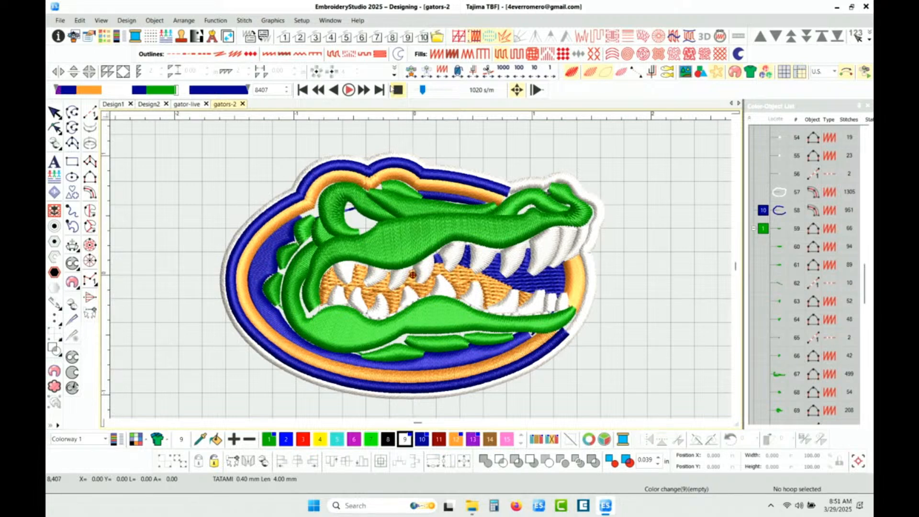
- Bring white objects 75 and 76 into view in the colour-object list, play the white eye and inspect it up close
{"action": "scroll", "coordinate": [805, 314], "scroll_direction": "down", "scroll_amount": 5}
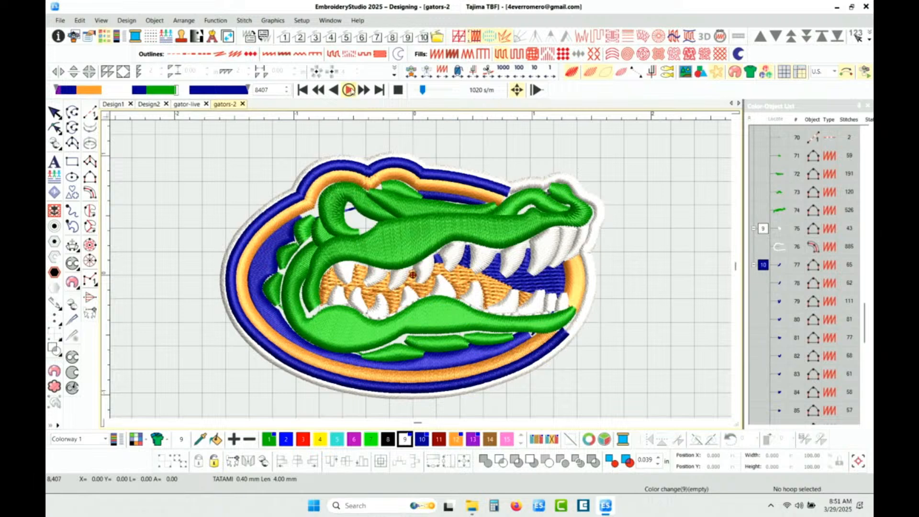
{"action": "left_click", "coordinate": [349, 90]}
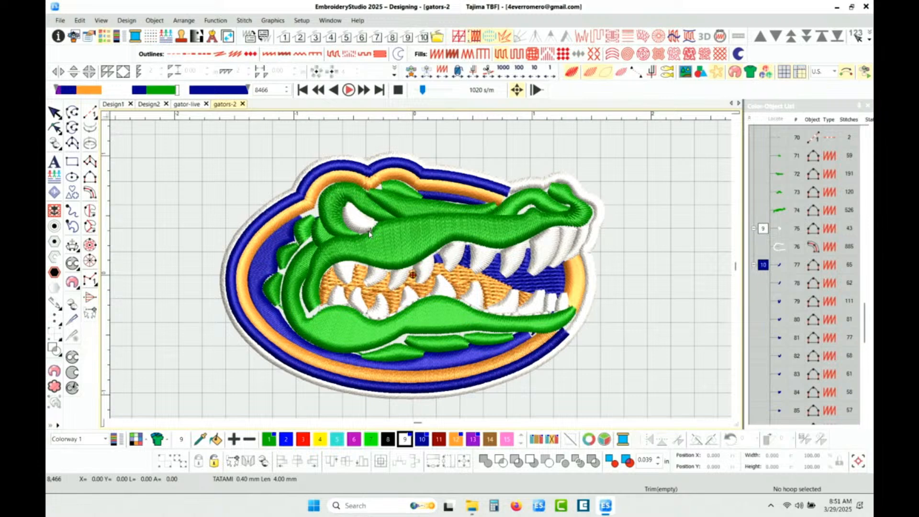
{"action": "scroll", "coordinate": [362, 223], "scroll_direction": "up", "scroll_amount": 3}
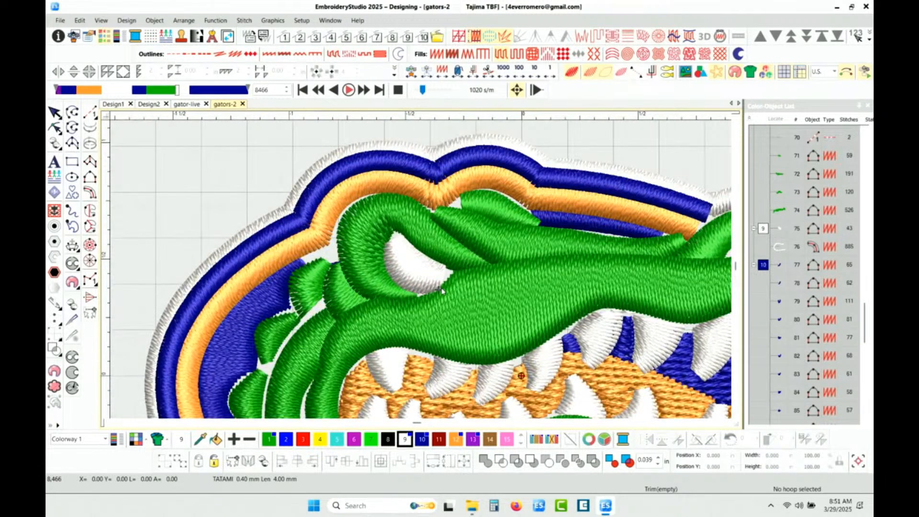
{"action": "scroll", "coordinate": [452, 275], "scroll_direction": "down", "scroll_amount": 1}
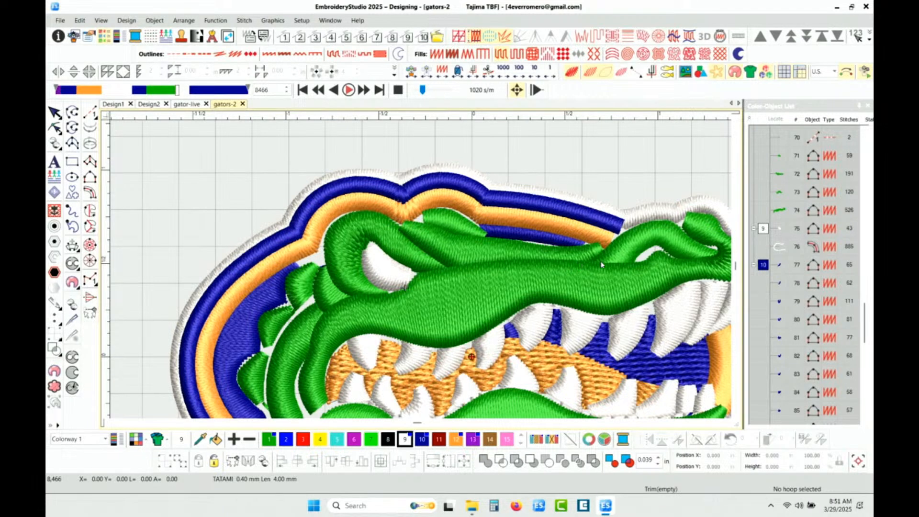
{"action": "scroll", "coordinate": [494, 288], "scroll_direction": "down", "scroll_amount": 1}
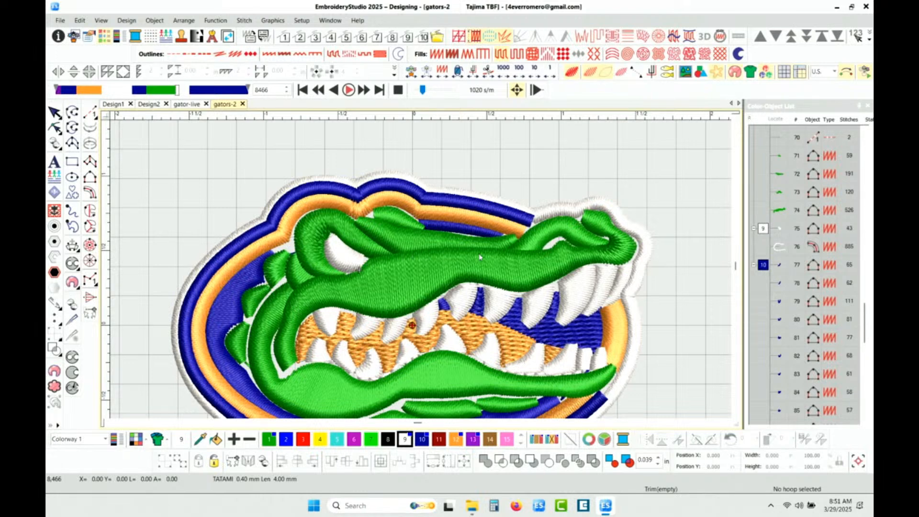
- Play the inner white outline, object 76, and pause while its satin sews around the scales behind the eye
{"action": "left_click", "coordinate": [349, 90]}
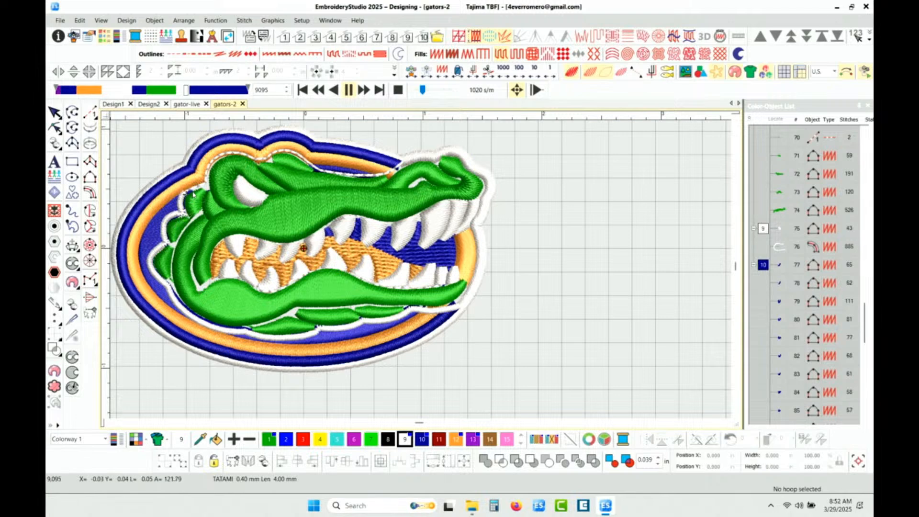
{"action": "left_click", "coordinate": [349, 91]}
{"action": "scroll", "coordinate": [186, 203], "scroll_direction": "up", "scroll_amount": 7}
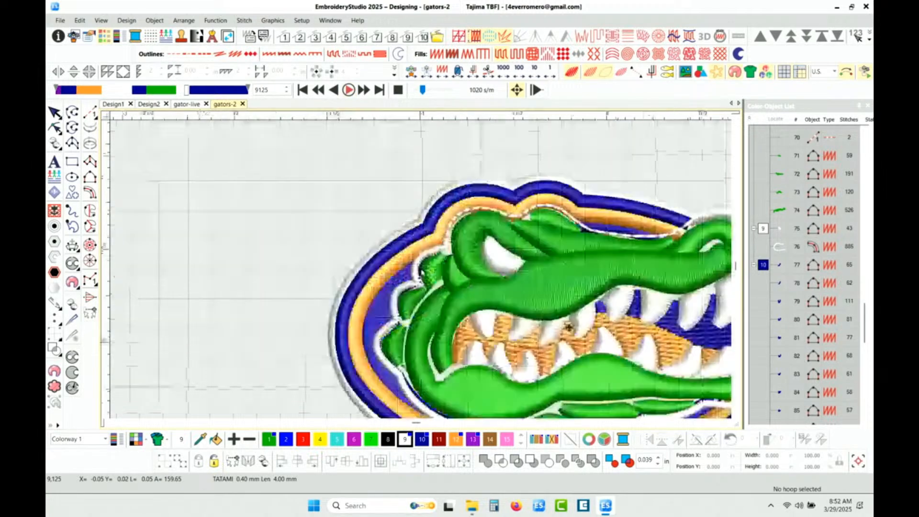
- Compare the inner white outline near the scales with the background artwork, with the realistic stitch view off and on
{"action": "key", "text": "t"}
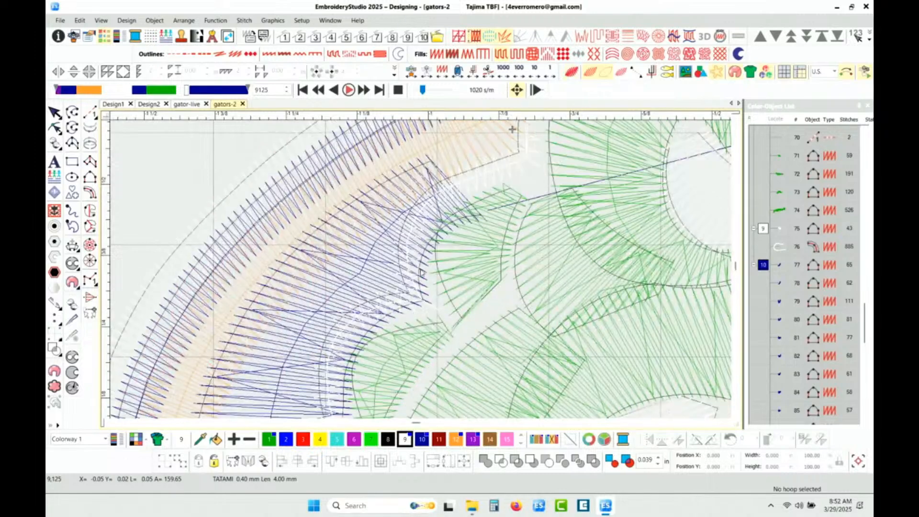
{"action": "scroll", "coordinate": [415, 283], "scroll_direction": "up", "scroll_amount": 2}
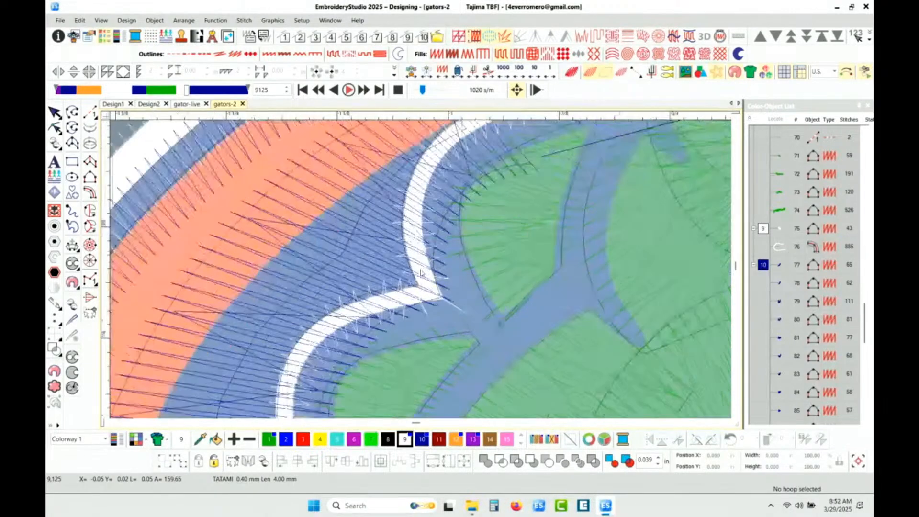
{"action": "scroll", "coordinate": [421, 272], "scroll_direction": "up", "scroll_amount": 2}
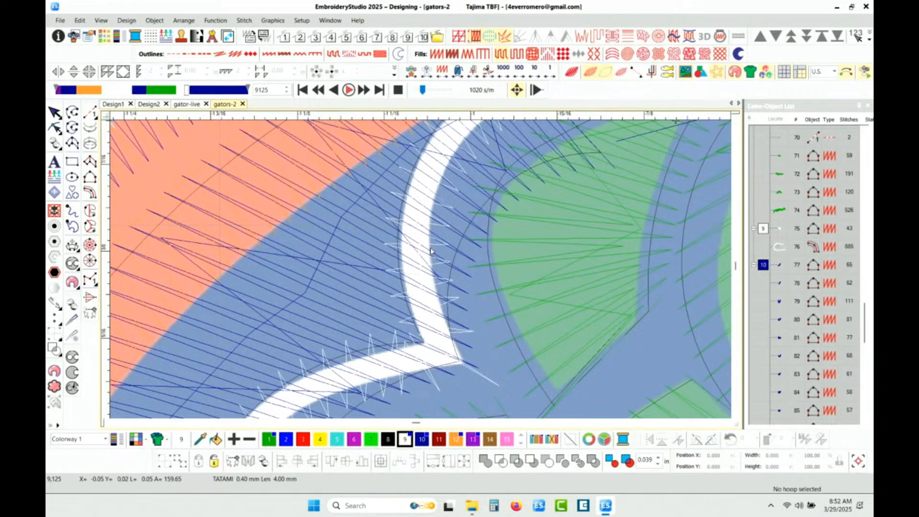
{"action": "scroll", "coordinate": [427, 264], "scroll_direction": "down", "scroll_amount": 2}
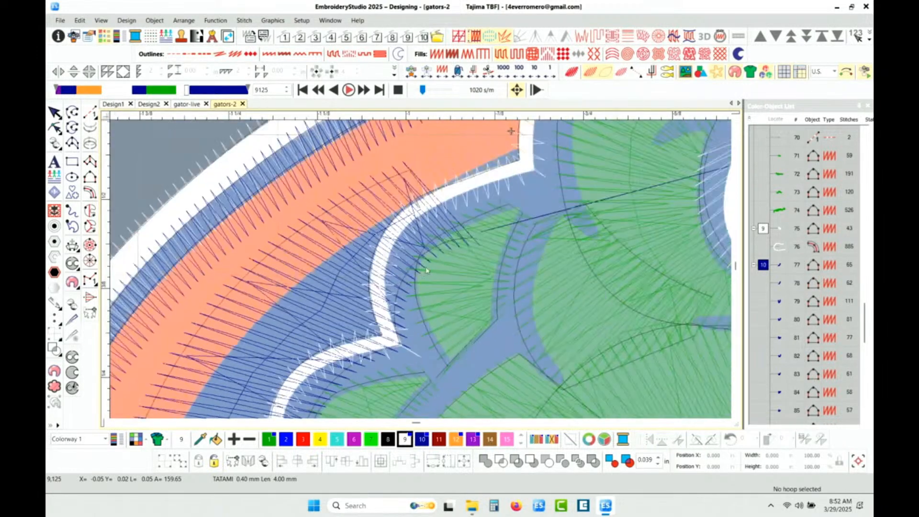
{"action": "scroll", "coordinate": [426, 270], "scroll_direction": "down", "scroll_amount": 1}
{"action": "key", "text": "t"}
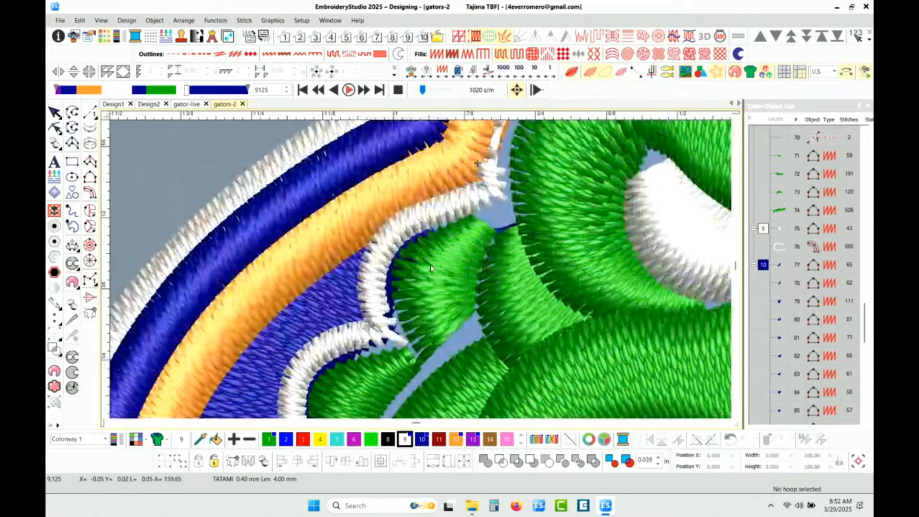
- Resume playback and follow the inner white outline over the eye to the snout, then review the whole design
{"action": "scroll", "coordinate": [424, 269], "scroll_direction": "down", "scroll_amount": 2}
{"action": "left_click", "coordinate": [349, 90]}
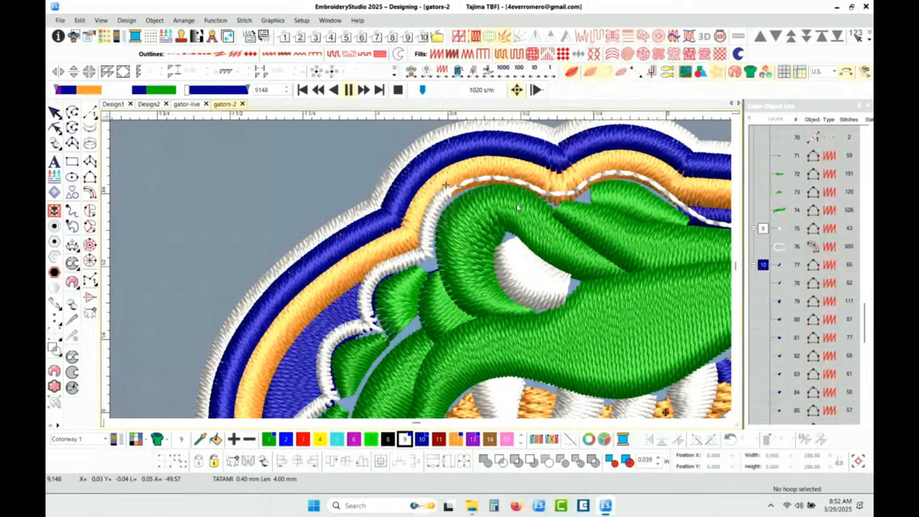
{"action": "scroll", "coordinate": [555, 207], "scroll_direction": "down", "scroll_amount": 1}
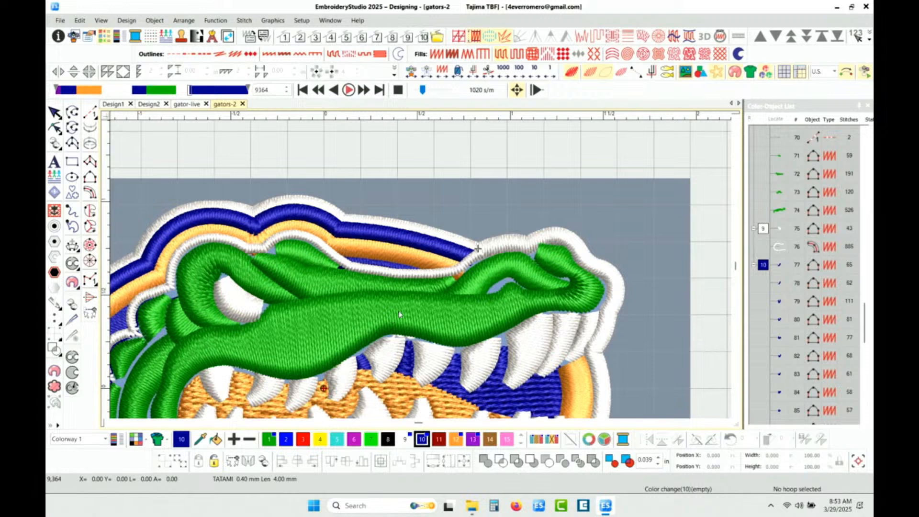
{"action": "scroll", "coordinate": [398, 311], "scroll_direction": "down", "scroll_amount": 2}
{"action": "scroll", "coordinate": [422, 273], "scroll_direction": "down", "scroll_amount": 1}
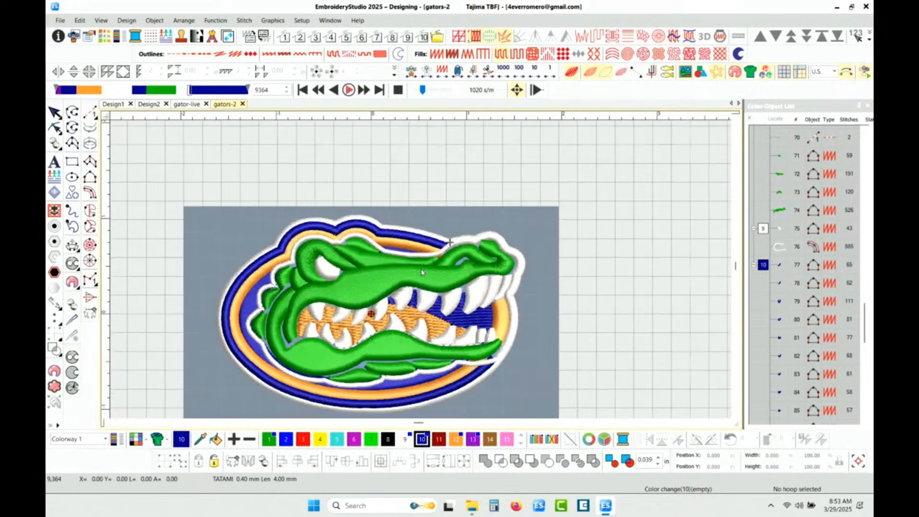
{"action": "scroll", "coordinate": [421, 273], "scroll_direction": "down", "scroll_amount": 1}
{"action": "scroll", "coordinate": [421, 272], "scroll_direction": "up", "scroll_amount": 1}
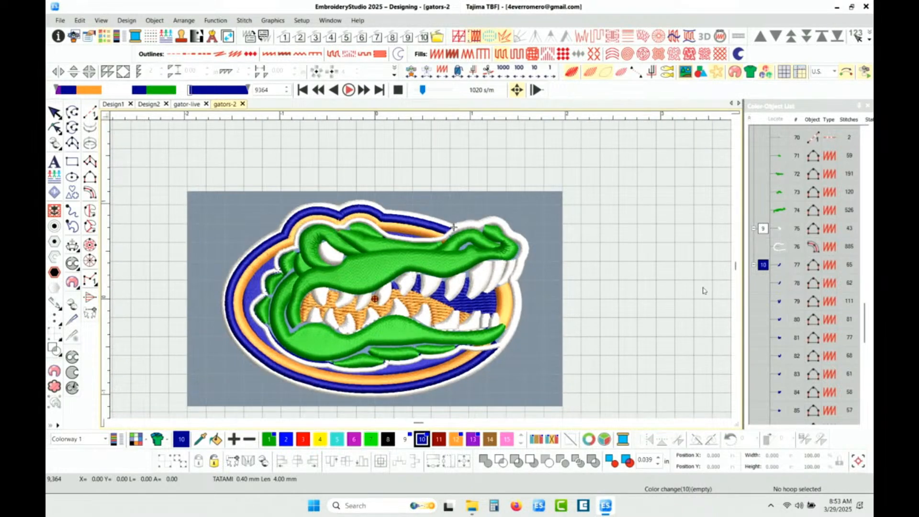
- Look through the final blue objects, from object 77 onward, in the colour-object list
{"action": "scroll", "coordinate": [785, 275], "scroll_direction": "down", "scroll_amount": 6}
{"action": "scroll", "coordinate": [786, 274], "scroll_direction": "down", "scroll_amount": 1}
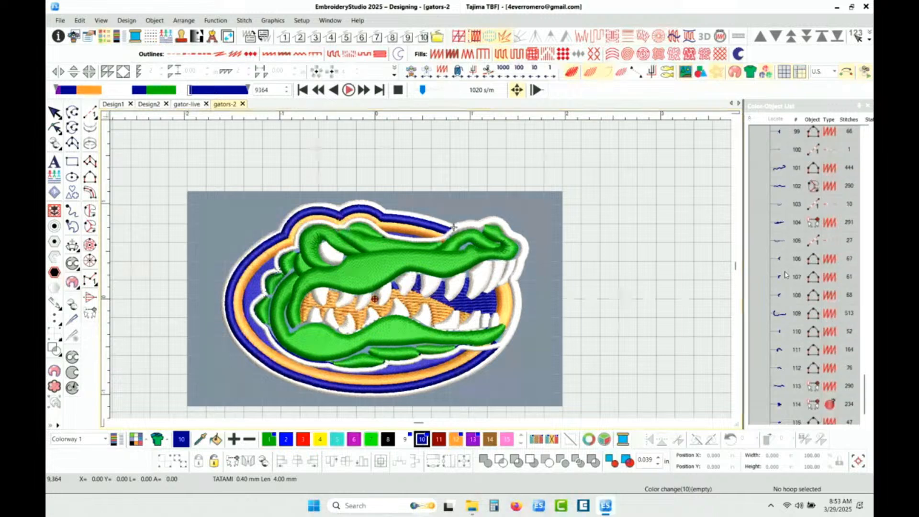
{"action": "scroll", "coordinate": [785, 275], "scroll_direction": "up", "scroll_amount": 6}
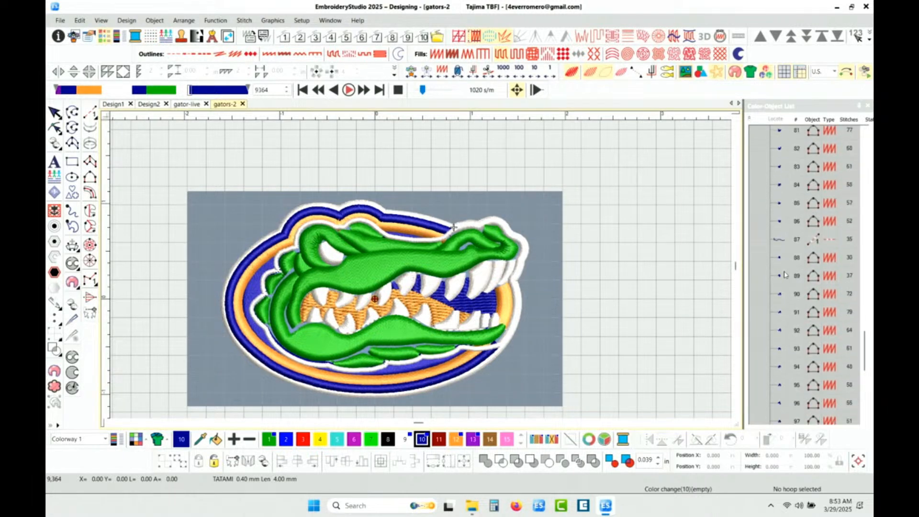
{"action": "scroll", "coordinate": [785, 274], "scroll_direction": "down", "scroll_amount": 2}
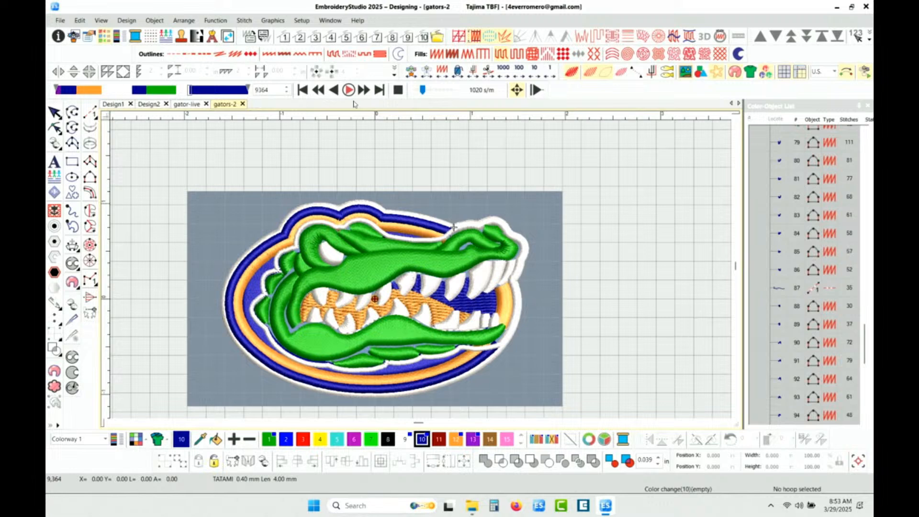
- Inspect the blue outline artwork in Design1 up close, and return to the gators-2 design
{"action": "left_click", "coordinate": [114, 104]}
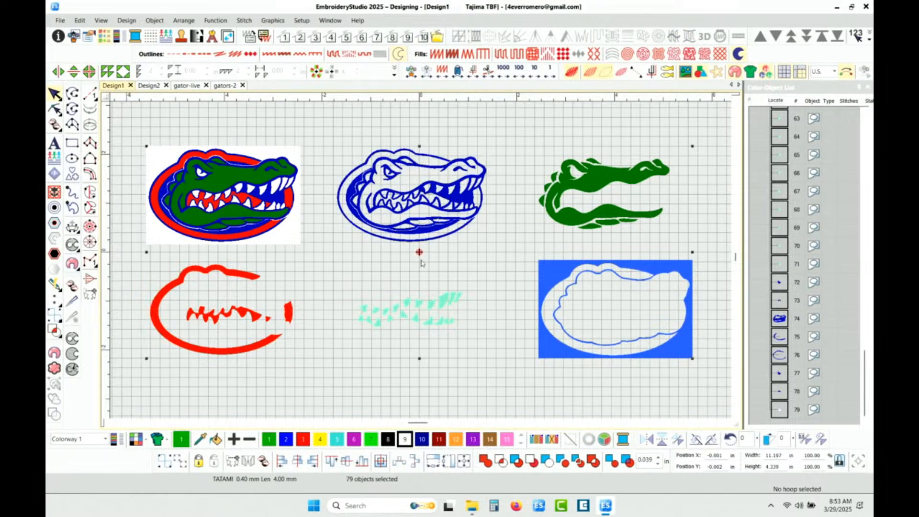
{"action": "scroll", "coordinate": [421, 262], "scroll_direction": "up", "scroll_amount": 3}
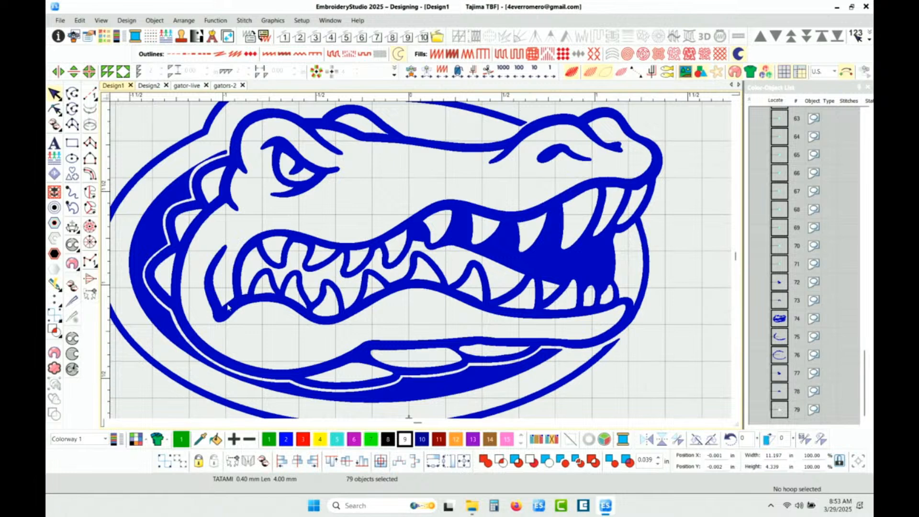
{"action": "scroll", "coordinate": [423, 262], "scroll_direction": "down", "scroll_amount": 3}
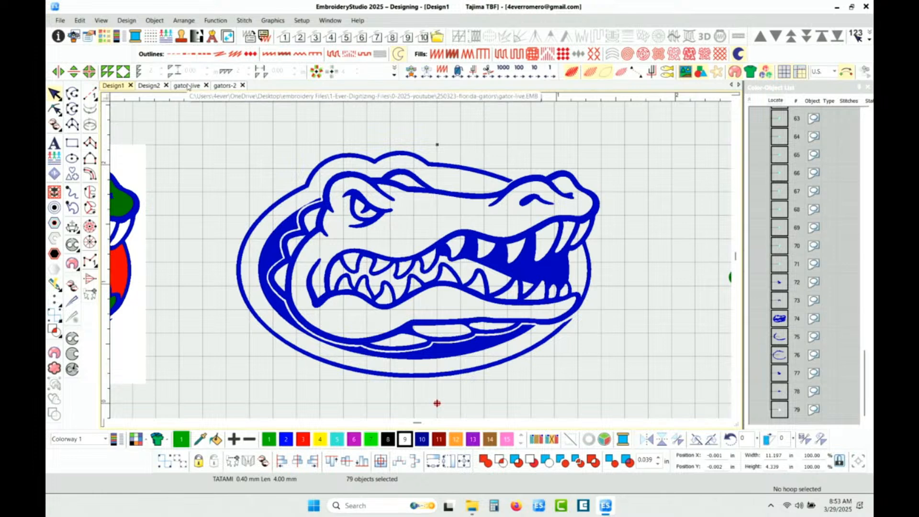
{"action": "left_click", "coordinate": [224, 85]}
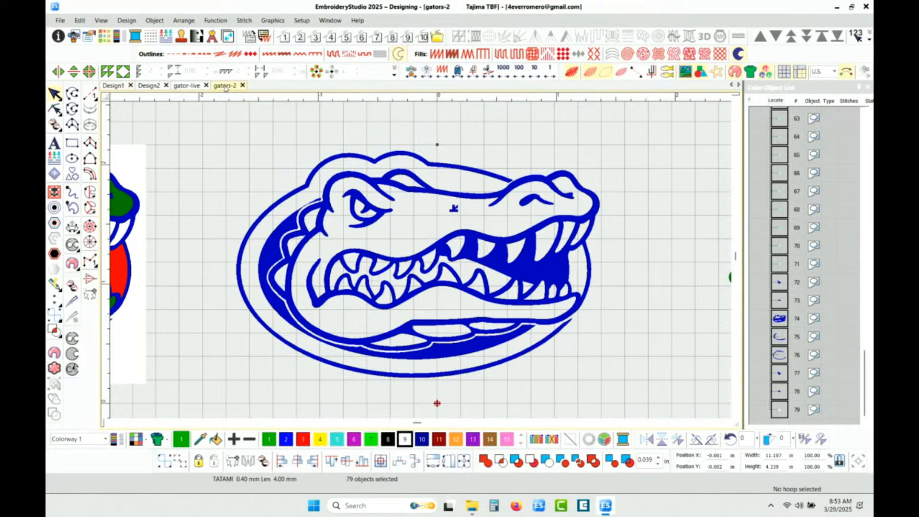
- Play the start of the final blue colour around the front upper teeth and pause between the teeth
{"action": "scroll", "coordinate": [435, 313], "scroll_direction": "down", "scroll_amount": 1}
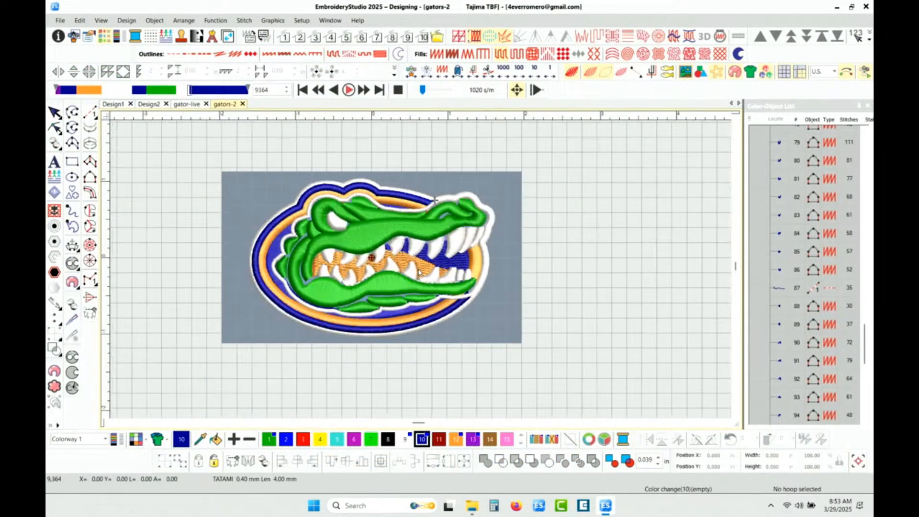
{"action": "scroll", "coordinate": [393, 271], "scroll_direction": "up", "scroll_amount": 1}
{"action": "scroll", "coordinate": [423, 243], "scroll_direction": "up", "scroll_amount": 1}
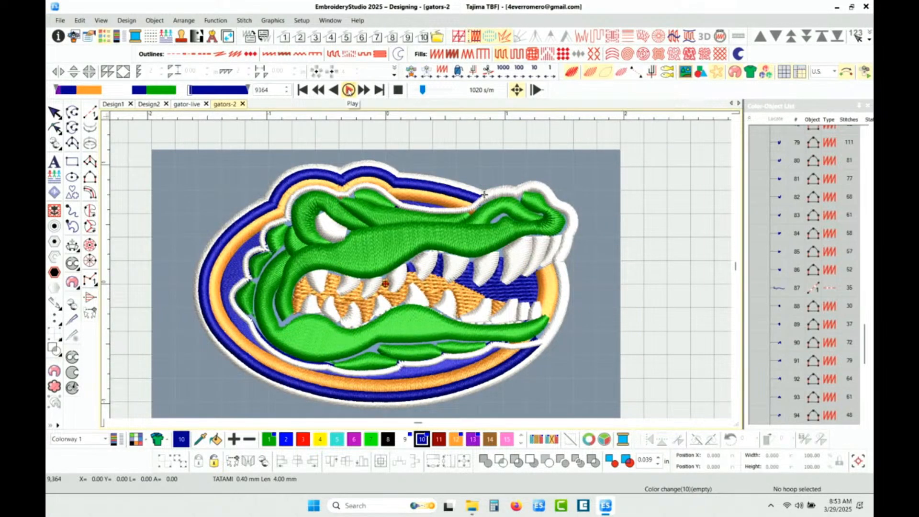
{"action": "left_click", "coordinate": [348, 89]}
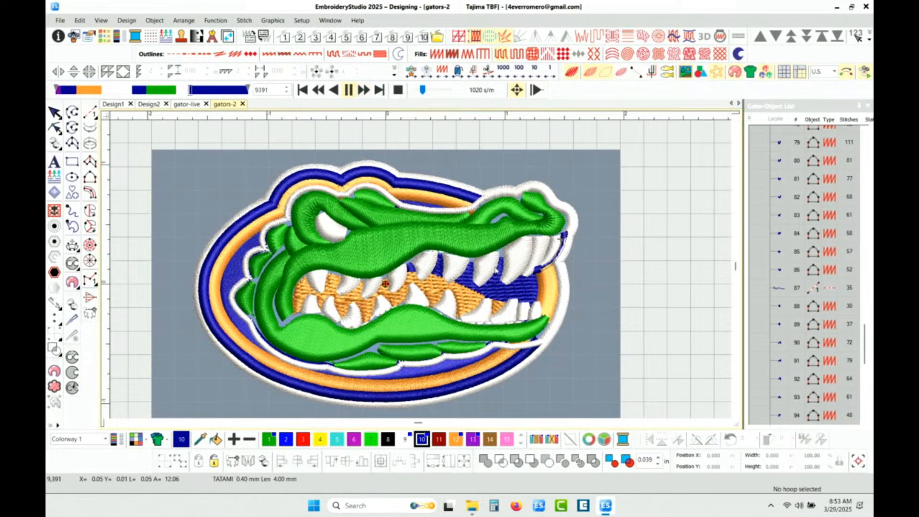
{"action": "scroll", "coordinate": [417, 290], "scroll_direction": "up", "scroll_amount": 3}
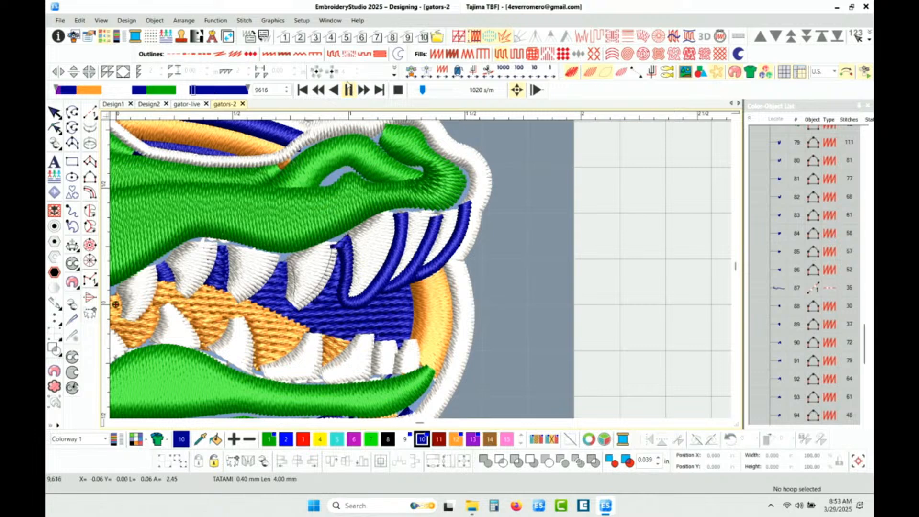
- Examine the stitches between the upper teeth where the blue tooth outlines meet, with the realistic stitch view off and on
{"action": "key", "text": "shift+t"}
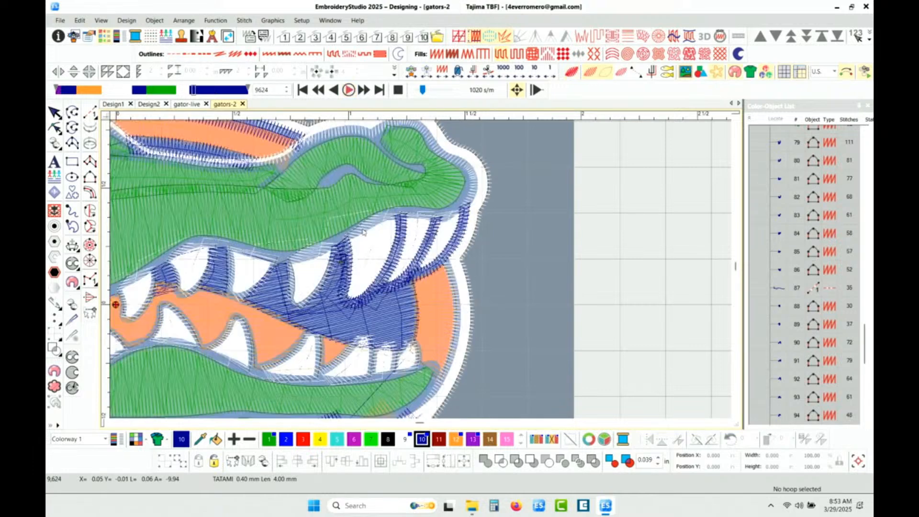
{"action": "scroll", "coordinate": [422, 272], "scroll_direction": "up", "scroll_amount": 4}
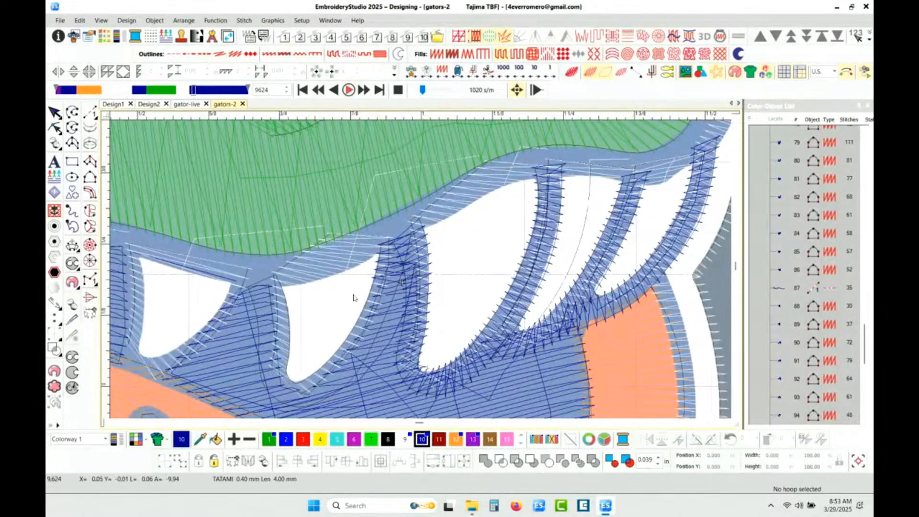
{"action": "scroll", "coordinate": [421, 272], "scroll_direction": "up", "scroll_amount": 2}
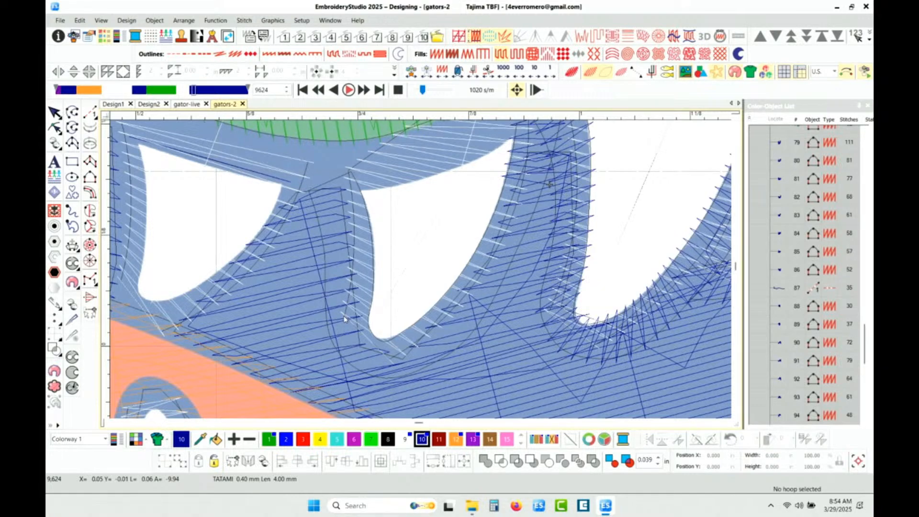
{"action": "key", "text": "t"}
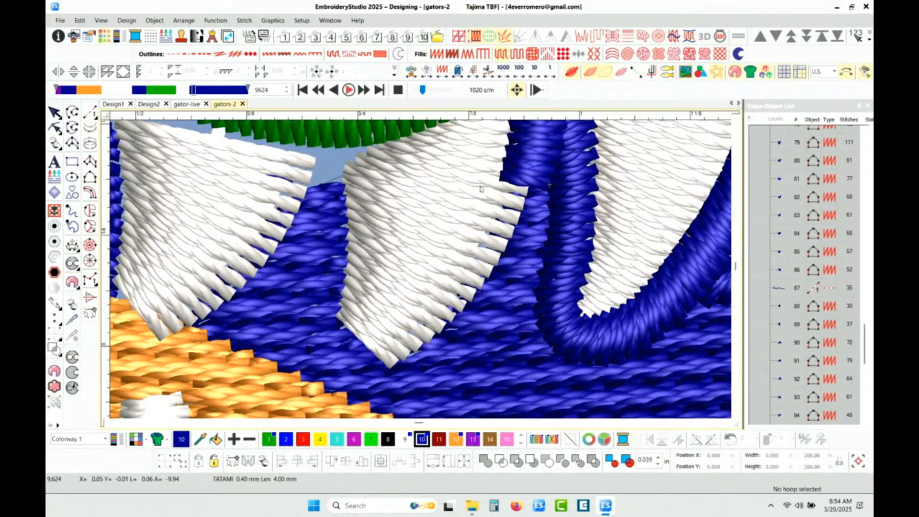
{"action": "scroll", "coordinate": [529, 179], "scroll_direction": "up", "scroll_amount": 3}
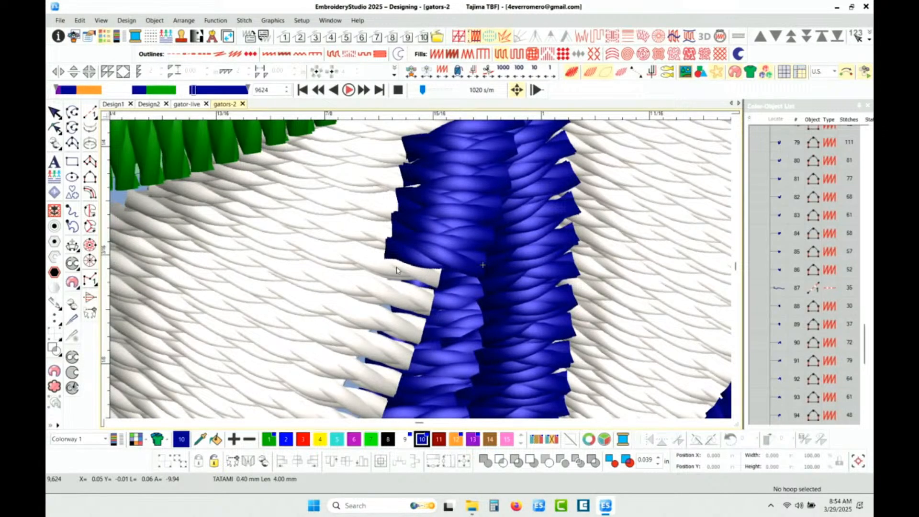
{"action": "scroll", "coordinate": [397, 271], "scroll_direction": "down", "scroll_amount": 4}
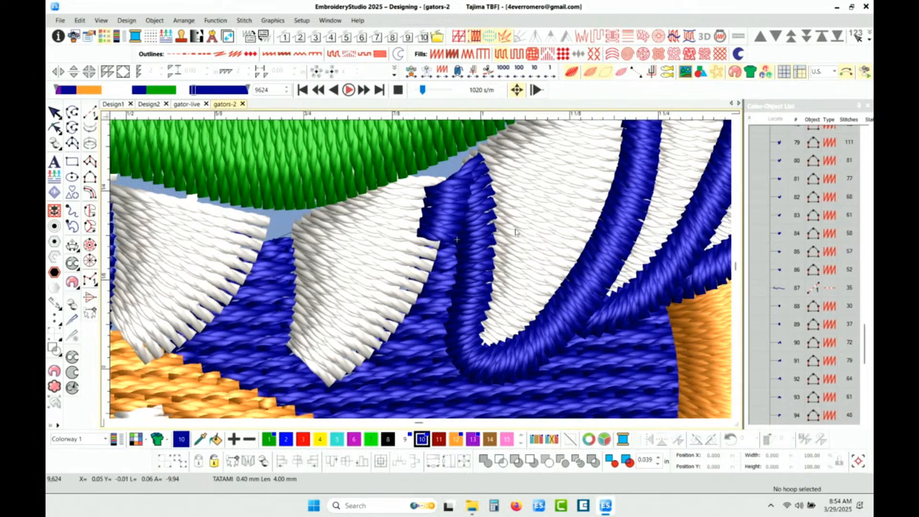
- Compare the blue satin edges with the white tooth artwork beneath them, switching between plain stitches and the realistic view
{"action": "key", "text": "t"}
{"action": "scroll", "coordinate": [423, 270], "scroll_direction": "up", "scroll_amount": 4}
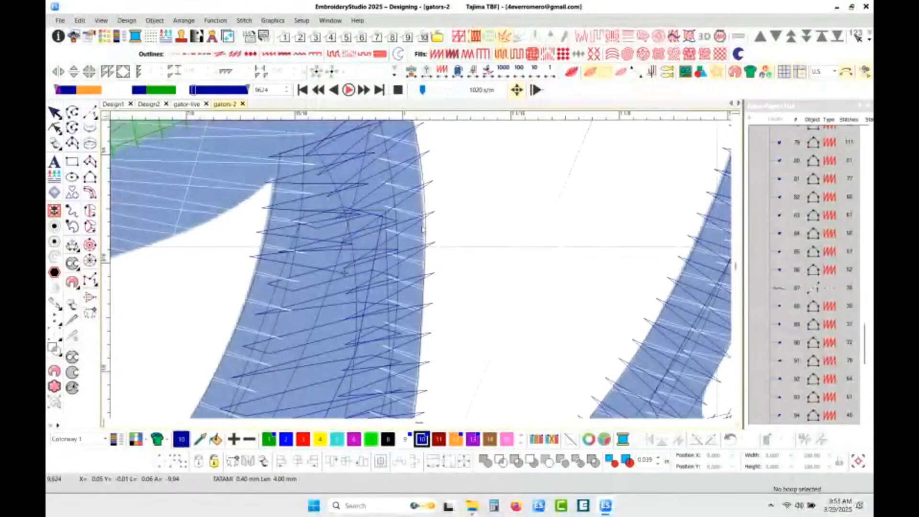
{"action": "scroll", "coordinate": [420, 277], "scroll_direction": "down", "scroll_amount": 1}
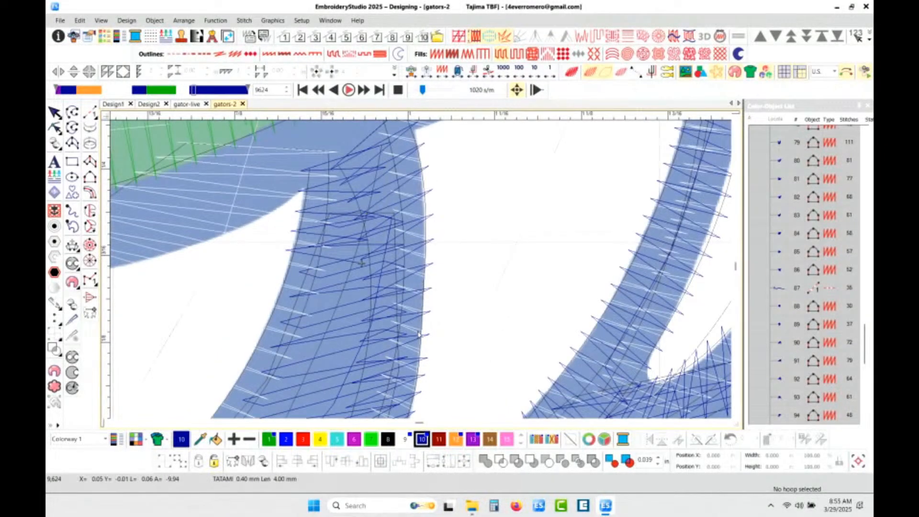
{"action": "scroll", "coordinate": [420, 288], "scroll_direction": "down", "scroll_amount": 1}
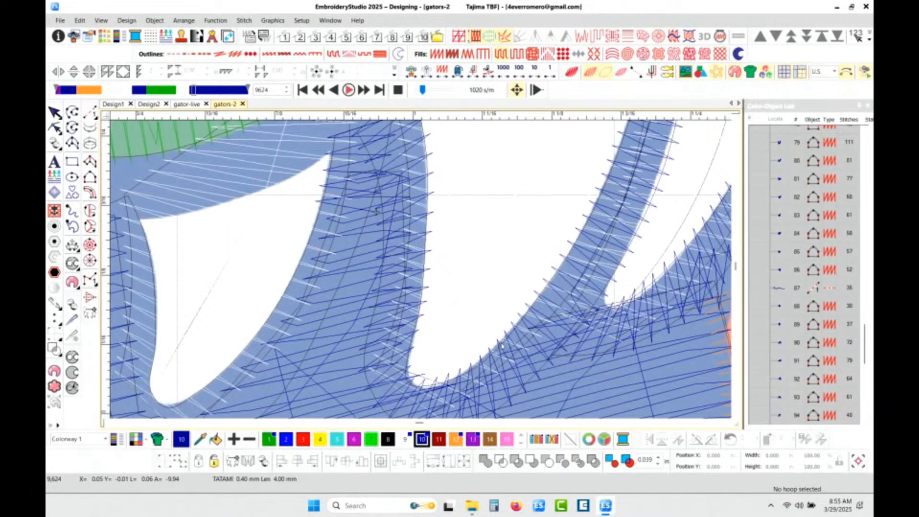
{"action": "key", "text": "t"}
{"action": "key", "text": "t"}
{"action": "scroll", "coordinate": [324, 264], "scroll_direction": "down", "scroll_amount": 2}
{"action": "key", "text": "t"}
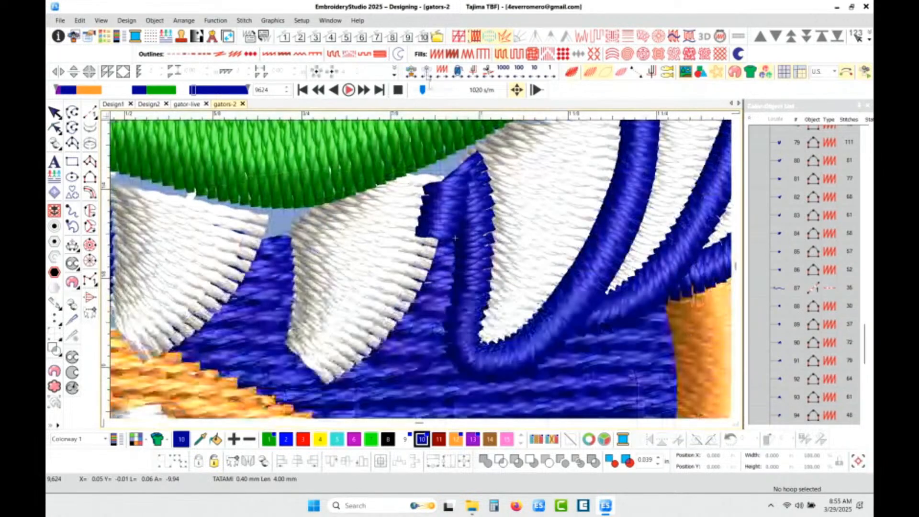
- Resume playback and follow the blue satin outlines around the remaining upper teeth and the lower teeth
{"action": "left_click", "coordinate": [350, 90]}
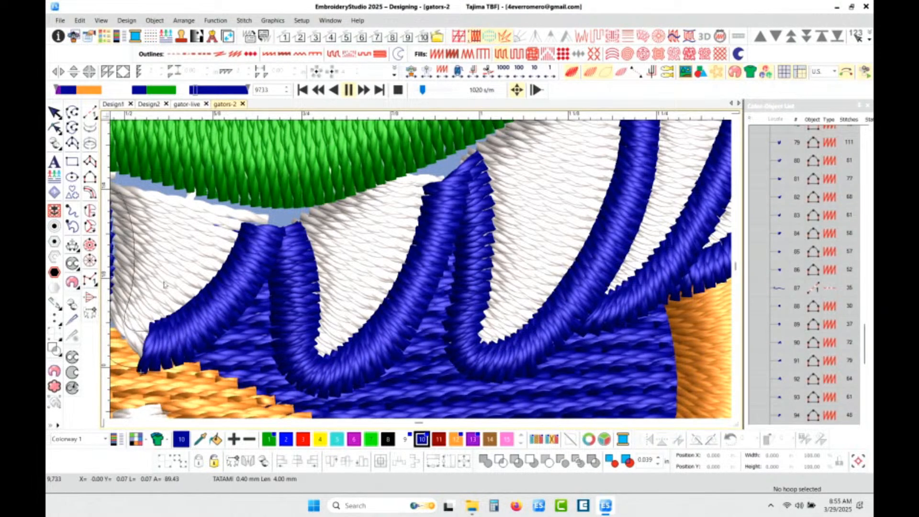
{"action": "scroll", "coordinate": [165, 269], "scroll_direction": "down", "scroll_amount": 2}
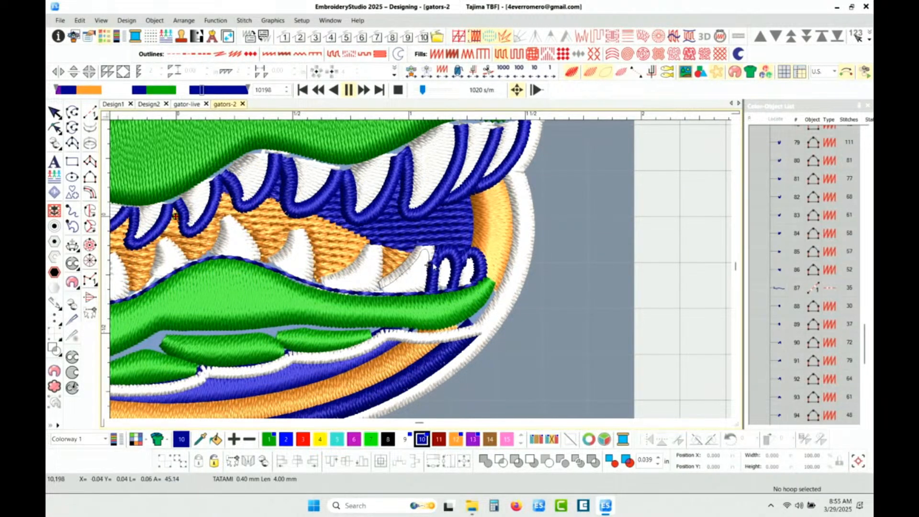
{"action": "scroll", "coordinate": [434, 265], "scroll_direction": "up", "scroll_amount": 2}
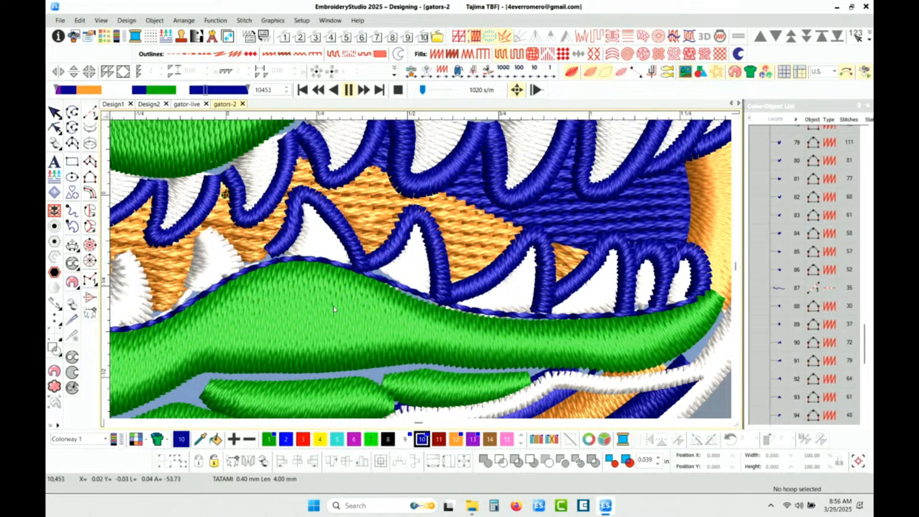
{"action": "scroll", "coordinate": [335, 309], "scroll_direction": "down", "scroll_amount": 1}
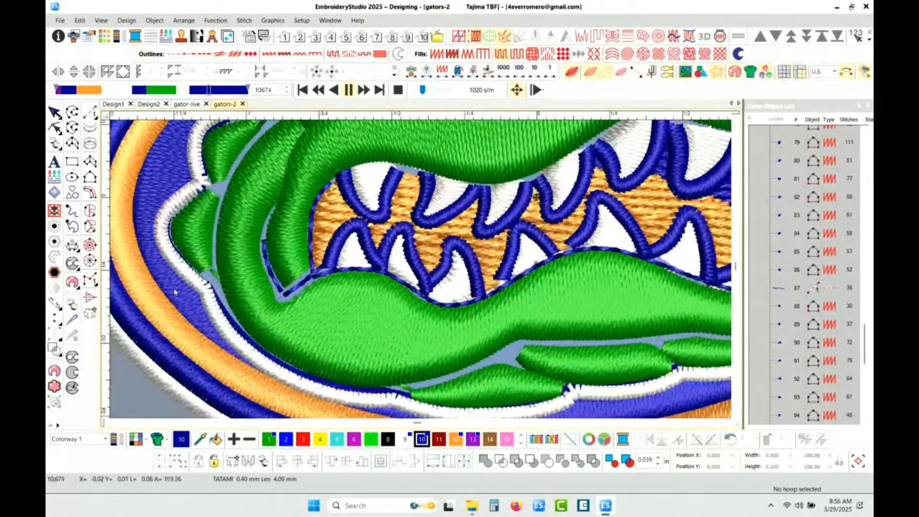
- Follow the playback of the blue detail at the back corner of the mouth and the blue outline around the snout
{"action": "scroll", "coordinate": [175, 292], "scroll_direction": "down", "scroll_amount": 1}
{"action": "scroll", "coordinate": [490, 225], "scroll_direction": "down", "scroll_amount": 1}
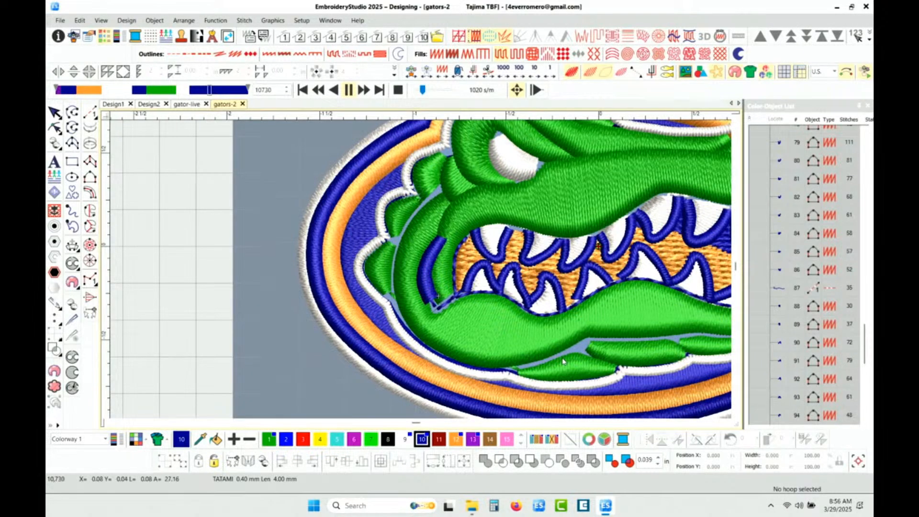
{"action": "scroll", "coordinate": [421, 272], "scroll_direction": "down", "scroll_amount": 1}
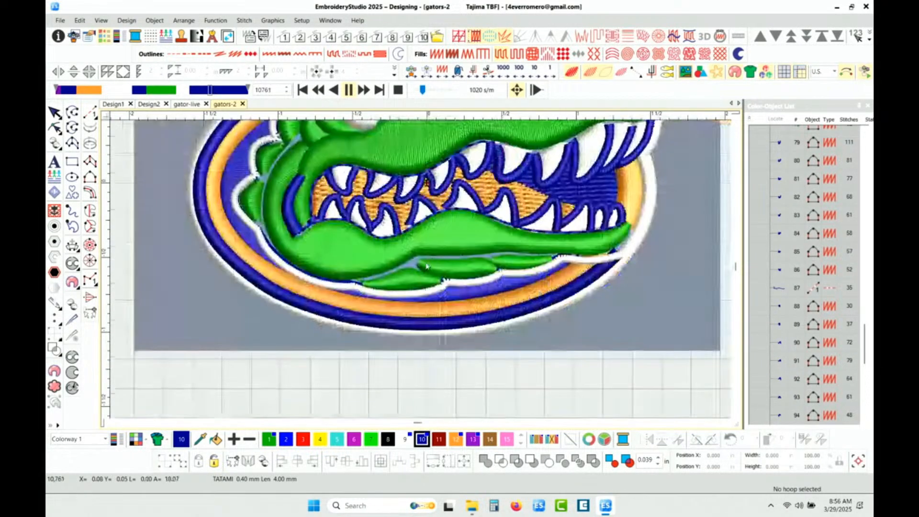
{"action": "scroll", "coordinate": [421, 272], "scroll_direction": "down", "scroll_amount": 2}
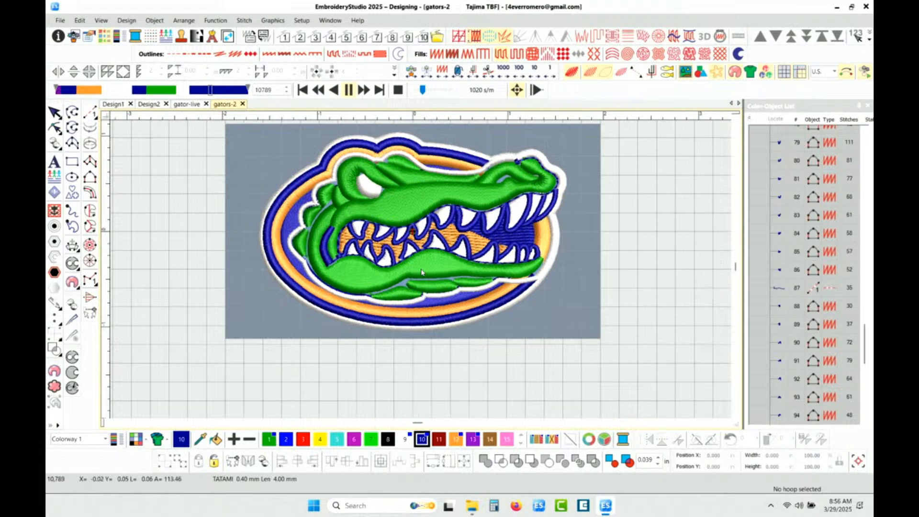
{"action": "scroll", "coordinate": [524, 177], "scroll_direction": "up", "scroll_amount": 3}
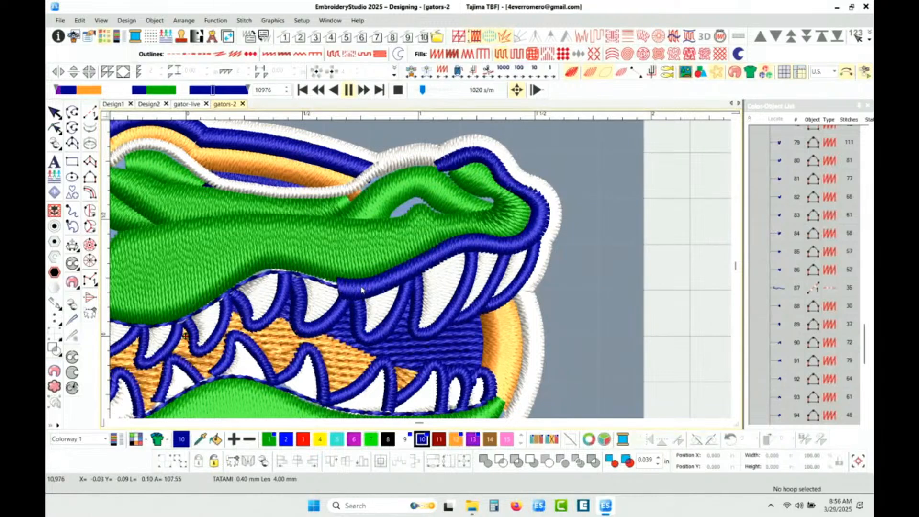
- Raise the playback speed to 2400 s/m and follow the blue outline around the lower jaw, scales and eye ridge
{"action": "scroll", "coordinate": [252, 317], "scroll_direction": "down", "scroll_amount": 1}
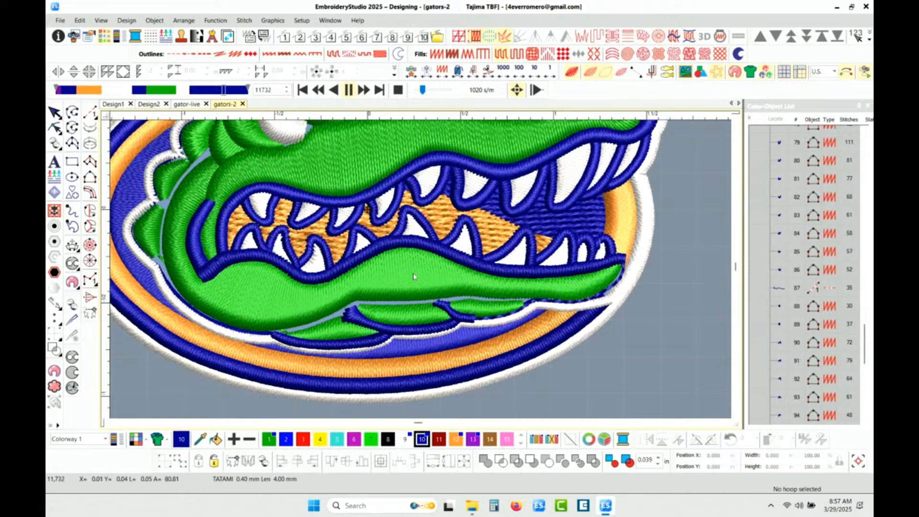
{"action": "left_click", "coordinate": [430, 91]}
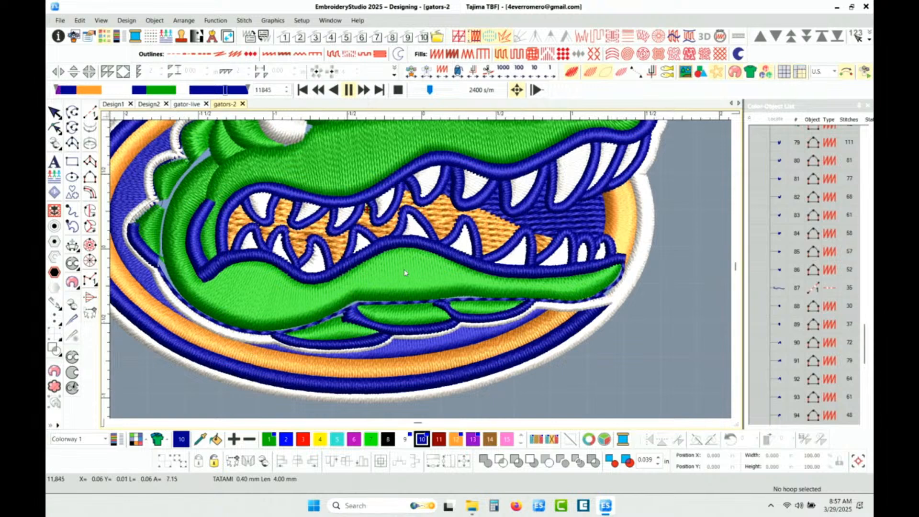
{"action": "scroll", "coordinate": [401, 272], "scroll_direction": "down", "scroll_amount": 1}
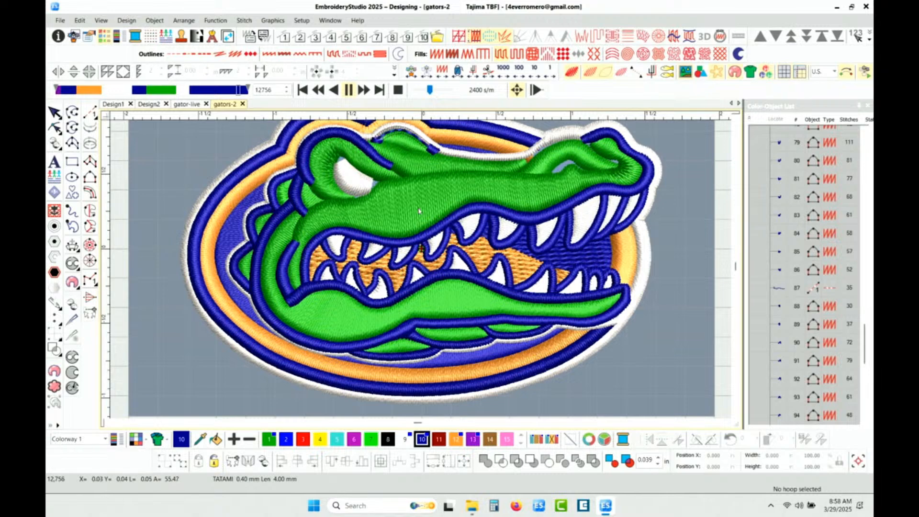
- Pause the playback and inspect up close where the blue head outline meets the white and orange borders behind the eye
{"action": "left_click", "coordinate": [348, 90]}
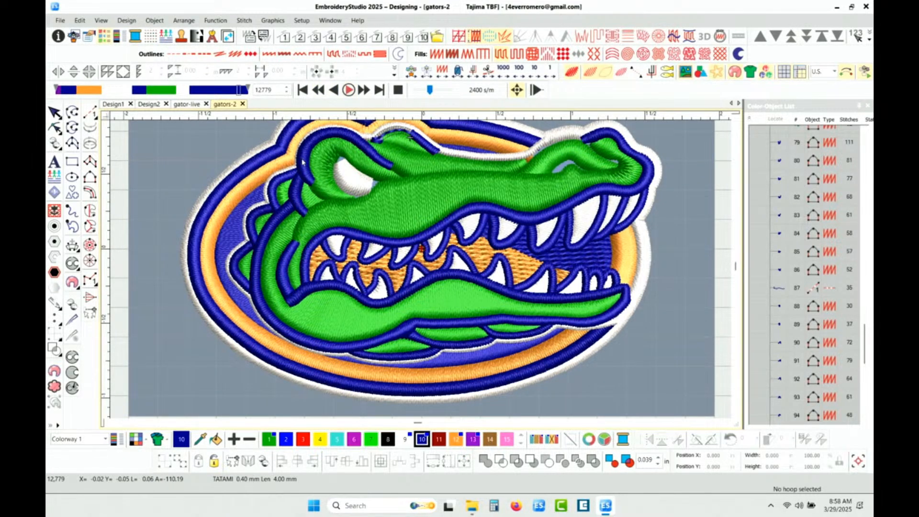
{"action": "scroll", "coordinate": [303, 162], "scroll_direction": "up", "scroll_amount": 3}
{"action": "scroll", "coordinate": [408, 282], "scroll_direction": "up", "scroll_amount": 2}
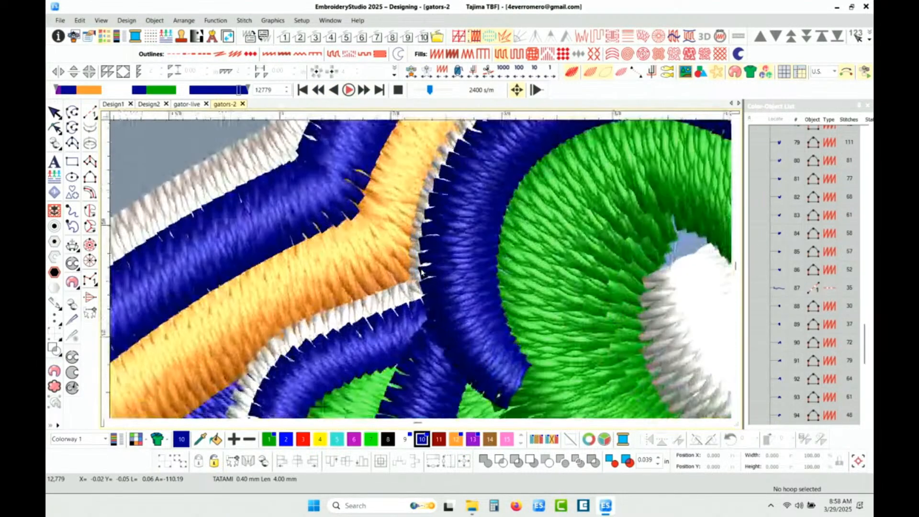
{"action": "scroll", "coordinate": [427, 252], "scroll_direction": "up", "scroll_amount": 1}
{"action": "scroll", "coordinate": [405, 293], "scroll_direction": "up", "scroll_amount": 1}
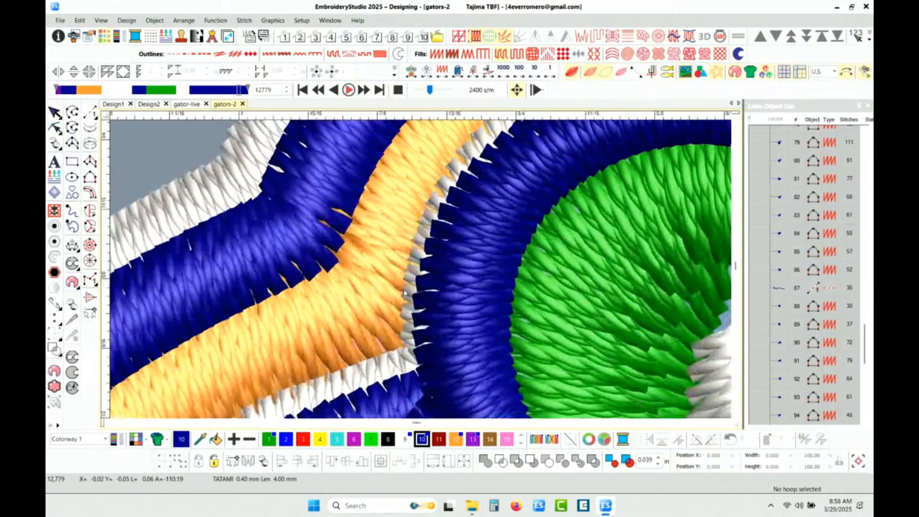
- Examine the blue outline behind the eye in relation to the borders, the scales and the whole gator head
{"action": "scroll", "coordinate": [418, 283], "scroll_direction": "down", "scroll_amount": 3}
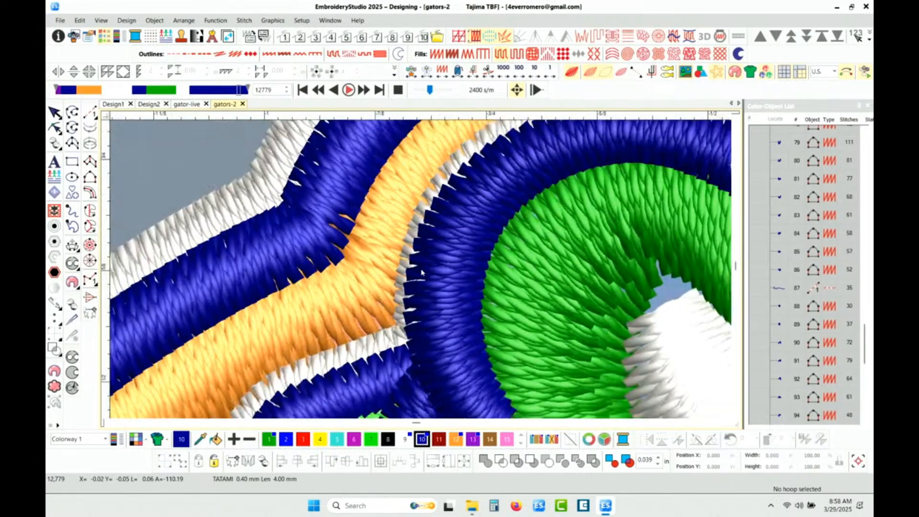
{"action": "scroll", "coordinate": [420, 280], "scroll_direction": "down", "scroll_amount": 2}
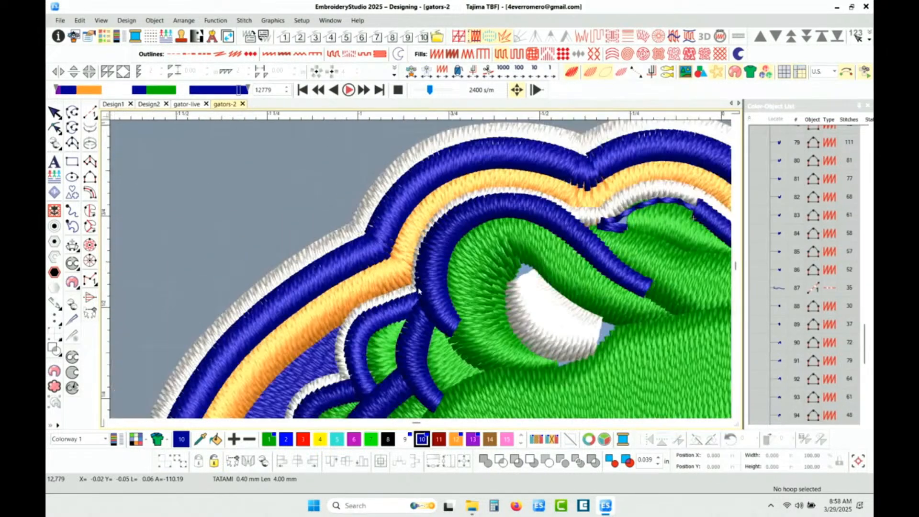
{"action": "scroll", "coordinate": [412, 302], "scroll_direction": "down", "scroll_amount": 2}
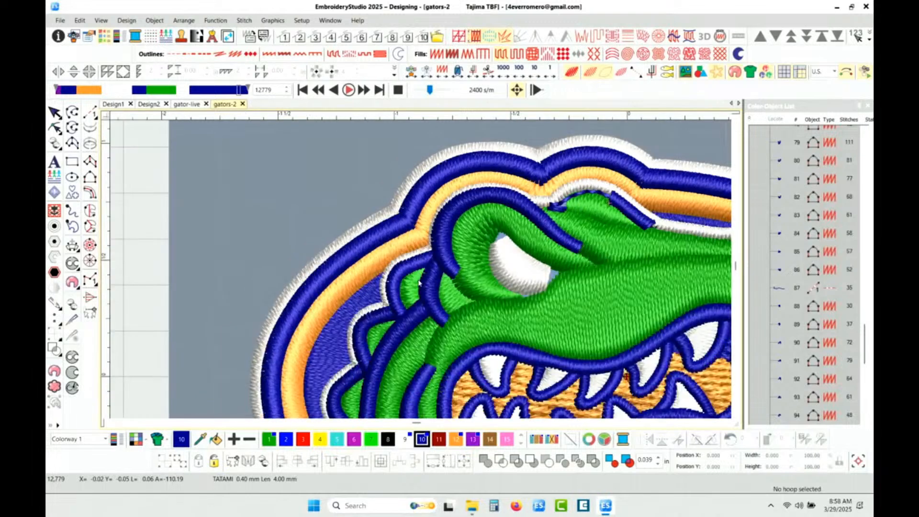
{"action": "scroll", "coordinate": [376, 327], "scroll_direction": "down", "scroll_amount": 1}
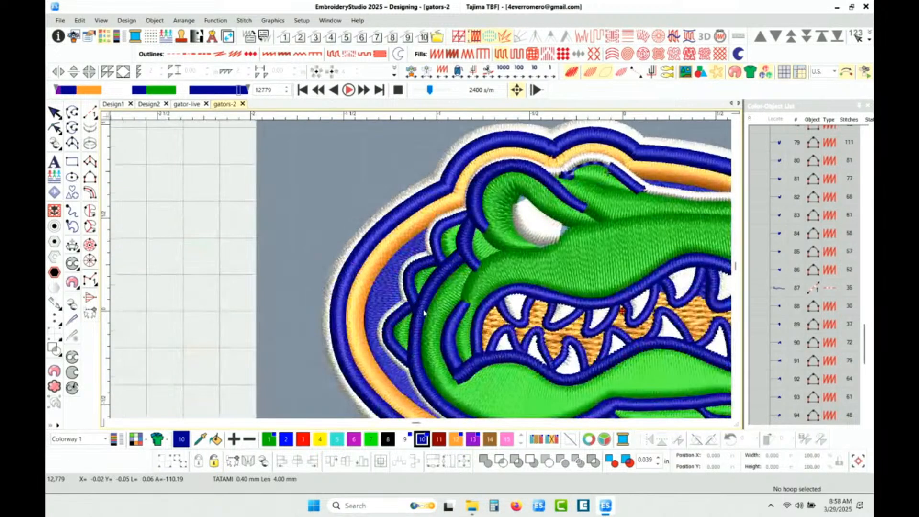
{"action": "scroll", "coordinate": [424, 352], "scroll_direction": "down", "scroll_amount": 1}
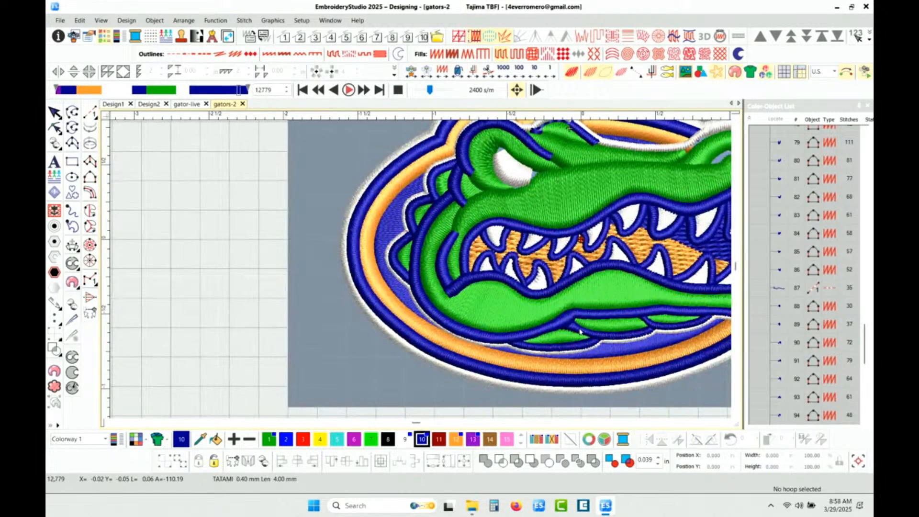
{"action": "scroll", "coordinate": [439, 303], "scroll_direction": "down", "scroll_amount": 1}
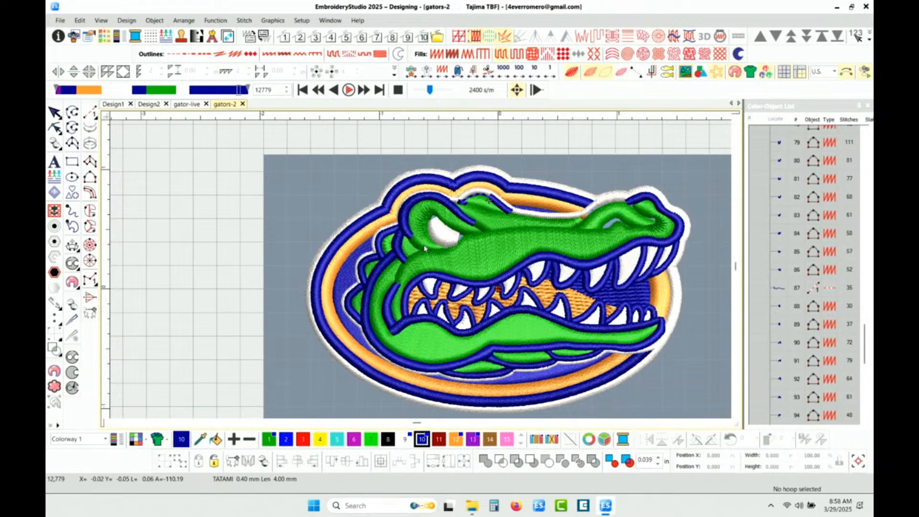
{"action": "scroll", "coordinate": [395, 211], "scroll_direction": "up", "scroll_amount": 5}
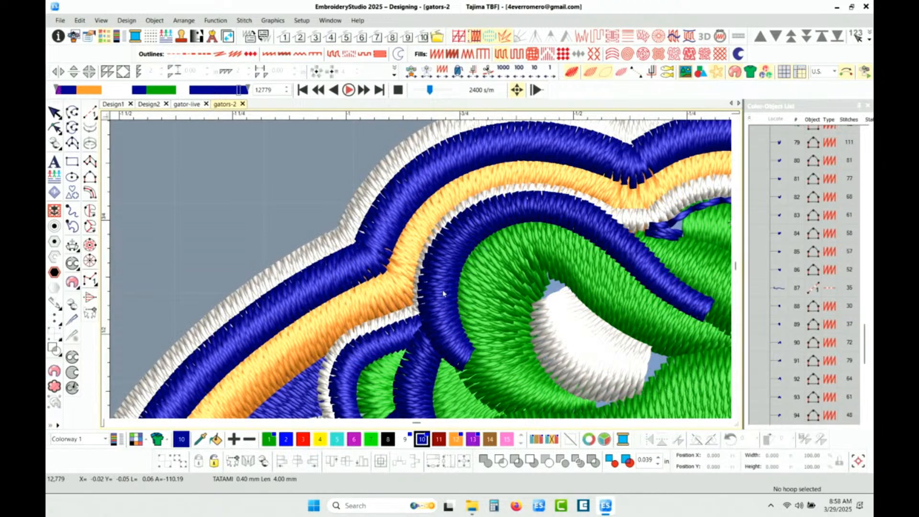
{"action": "scroll", "coordinate": [570, 279], "scroll_direction": "down", "scroll_amount": 4}
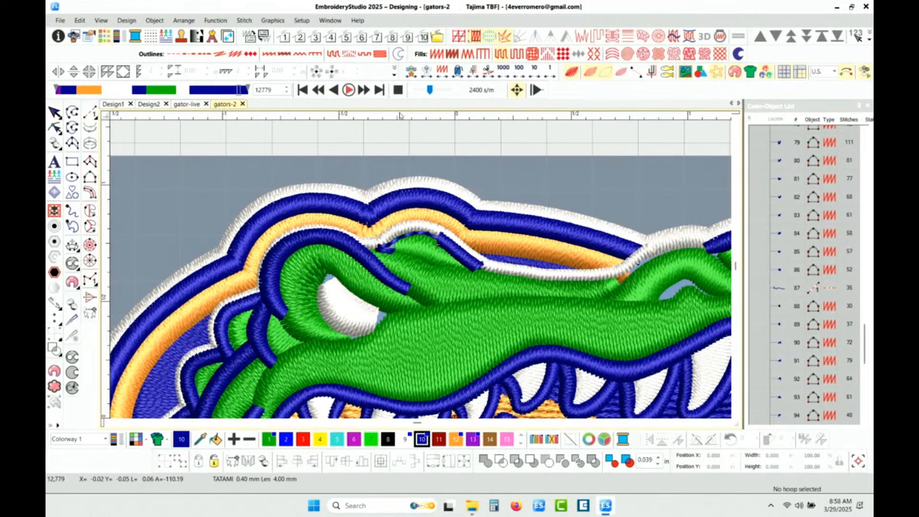
- Resume playback and follow the blue outlines along the brow, the top of the snout, the eye and the nostril, then pause
{"action": "left_click", "coordinate": [348, 90]}
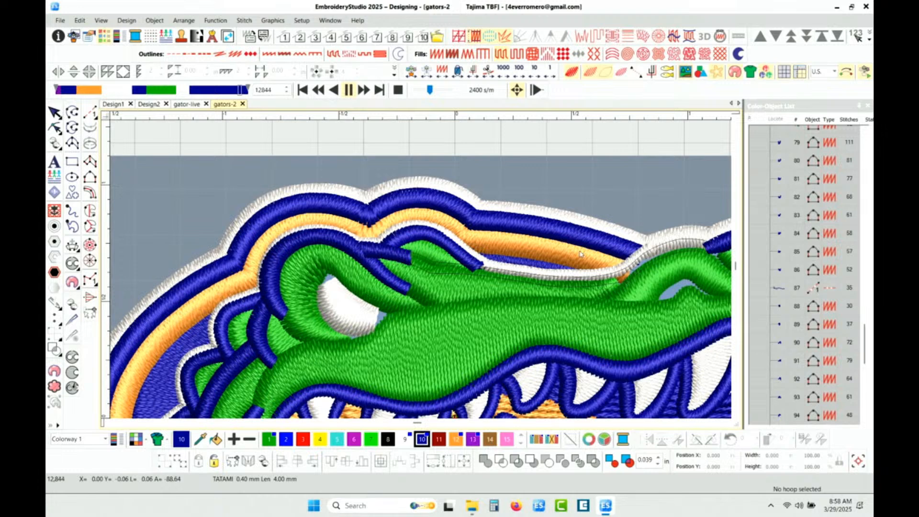
{"action": "scroll", "coordinate": [600, 287], "scroll_direction": "down", "scroll_amount": 1}
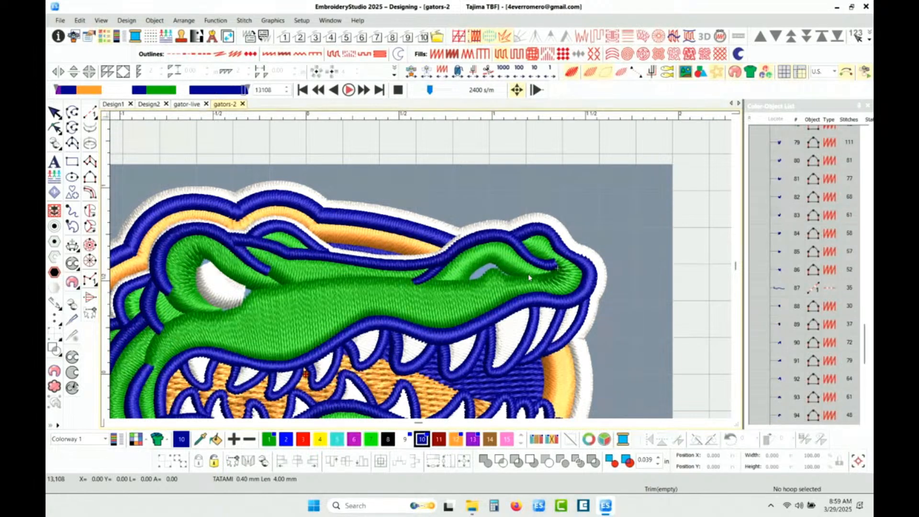
{"action": "left_click", "coordinate": [349, 90]}
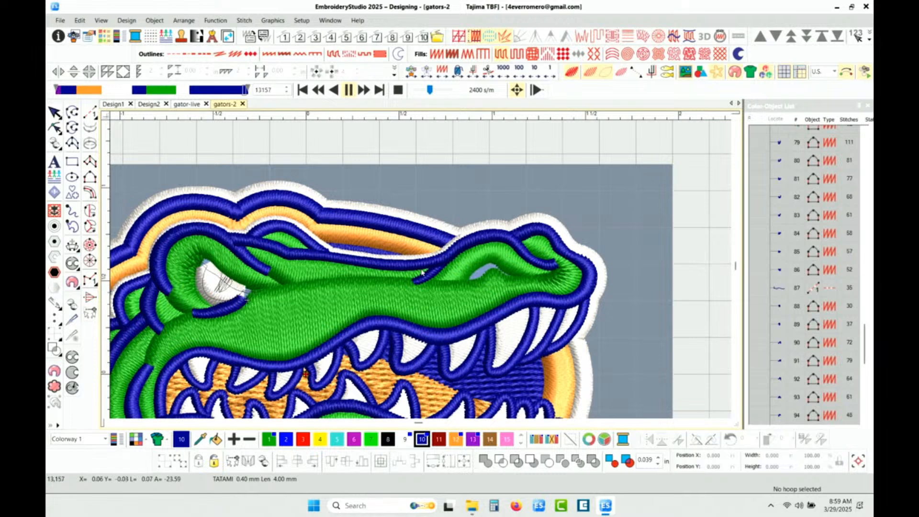
{"action": "scroll", "coordinate": [244, 298], "scroll_direction": "up", "scroll_amount": 2}
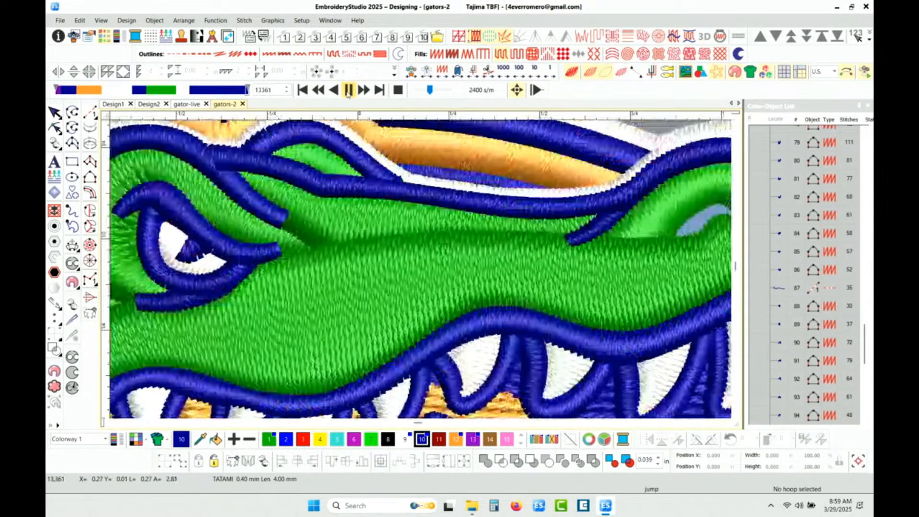
{"action": "left_click", "coordinate": [349, 92]}
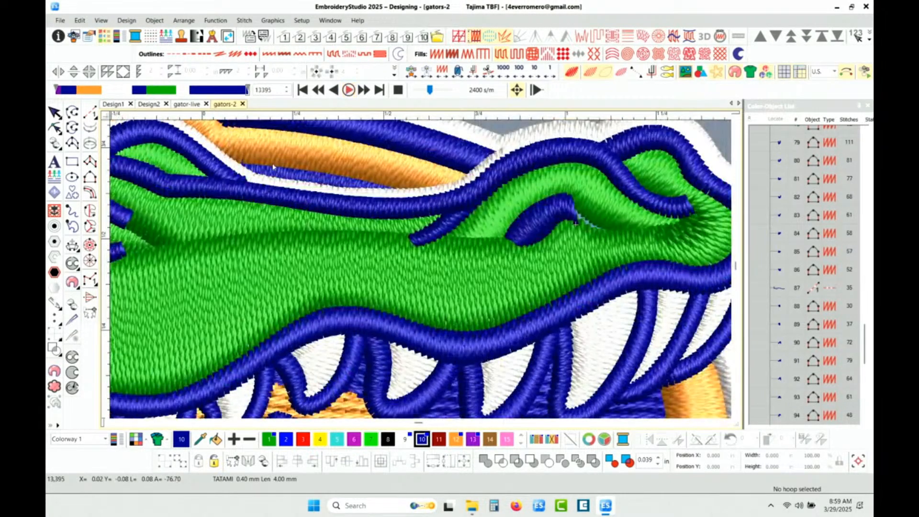
- Rewind to stitch 13110, lower the playback speed to 360 s/m and follow the blue outline under the eye up close
{"action": "scroll", "coordinate": [412, 274], "scroll_direction": "down", "scroll_amount": 4}
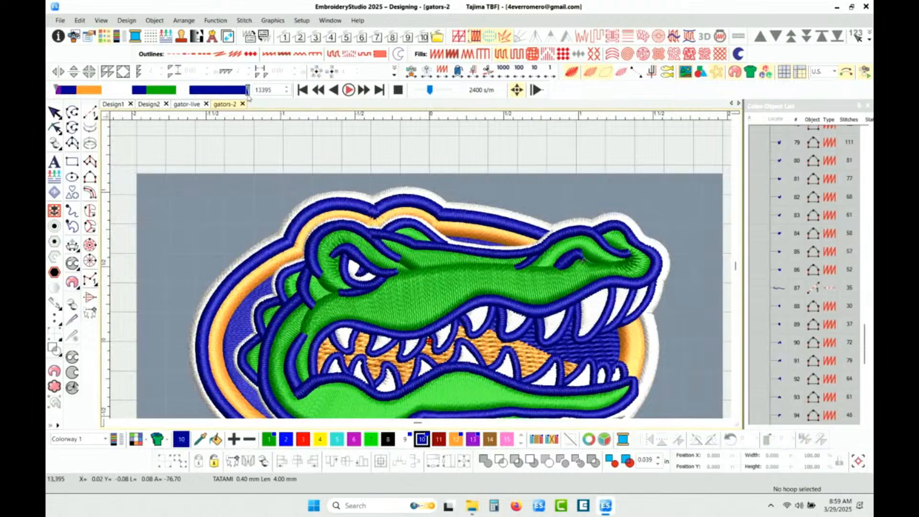
{"action": "left_click_drag", "start_coordinate": [247, 91], "coordinate": [244, 92]}
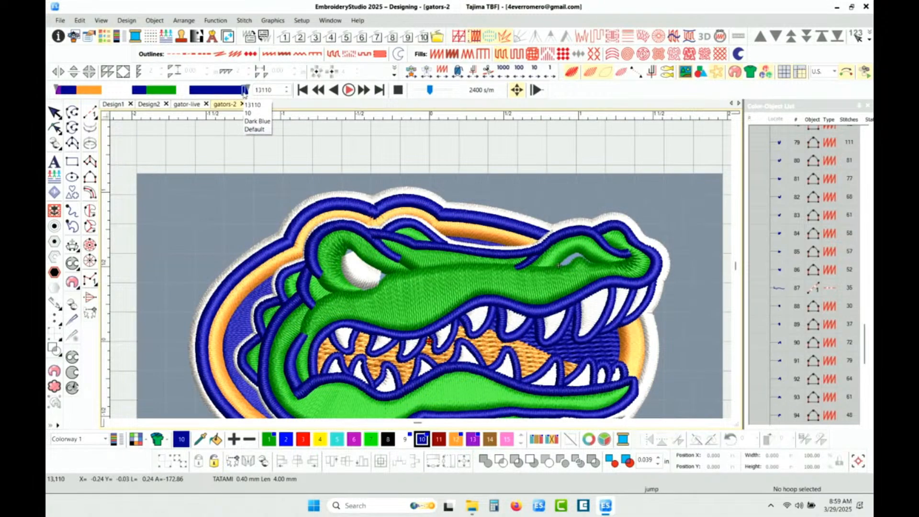
{"action": "scroll", "coordinate": [375, 288], "scroll_direction": "up", "scroll_amount": 3}
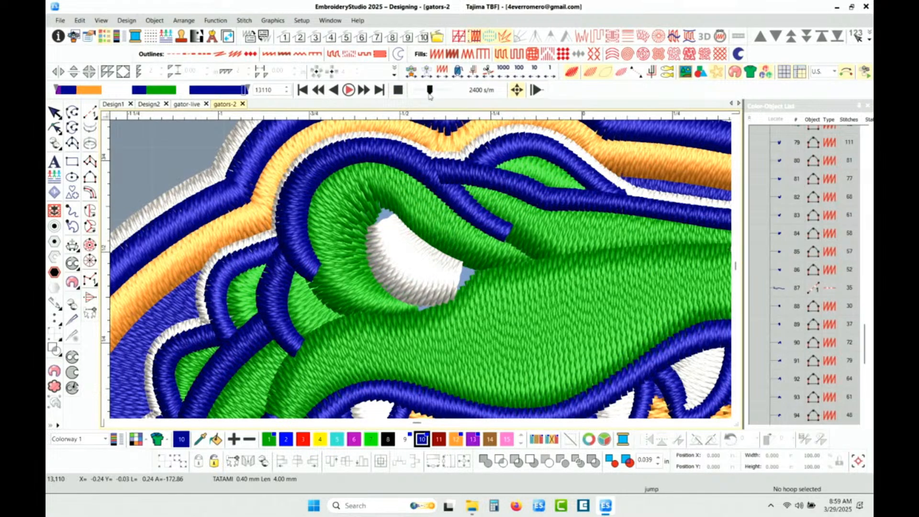
{"action": "left_click_drag", "start_coordinate": [430, 90], "coordinate": [422, 93]}
{"action": "left_click", "coordinate": [348, 90]}
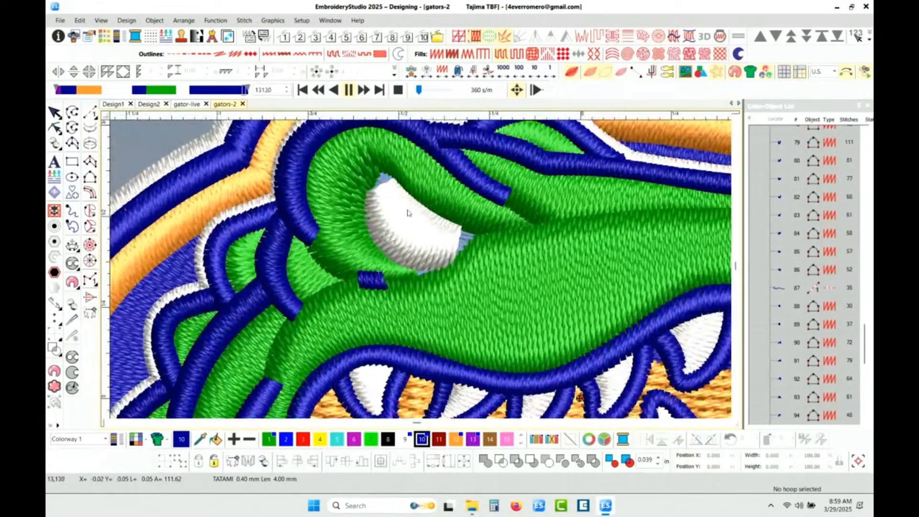
{"action": "scroll", "coordinate": [402, 226], "scroll_direction": "up", "scroll_amount": 2}
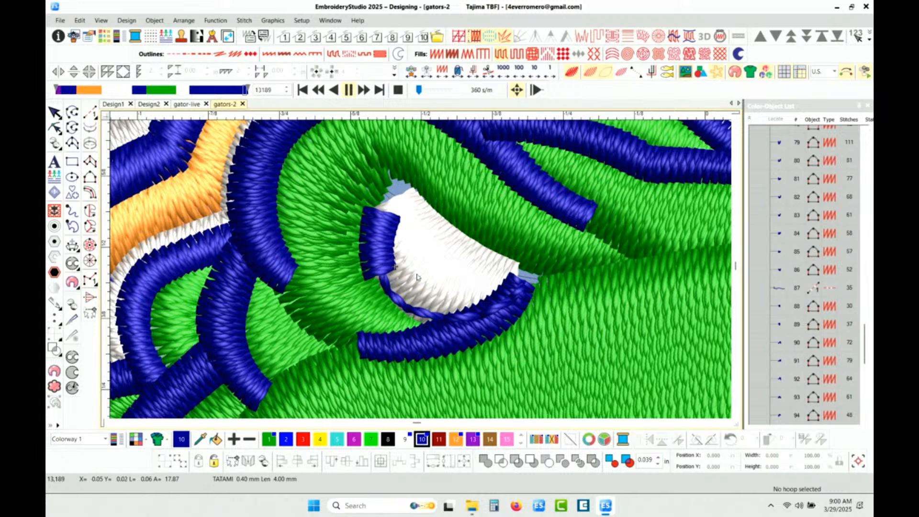
- Follow the playback of the blue pupil and the upper eyelid outline, pausing to inspect how they overlap
{"action": "left_click", "coordinate": [349, 89]}
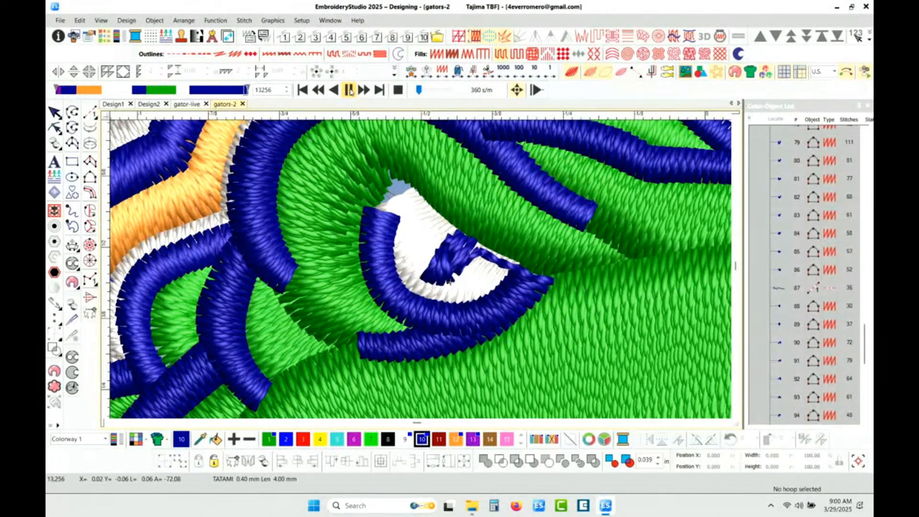
{"action": "left_click", "coordinate": [352, 93]}
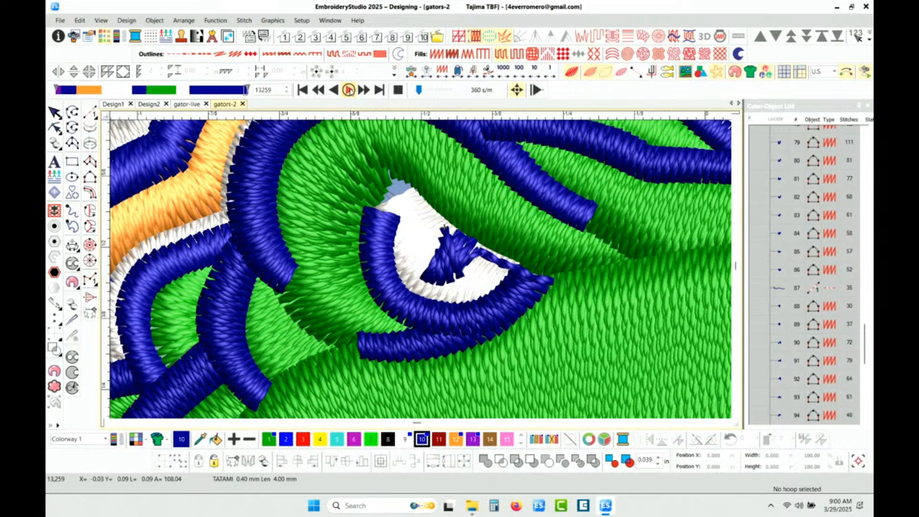
{"action": "left_click", "coordinate": [349, 91]}
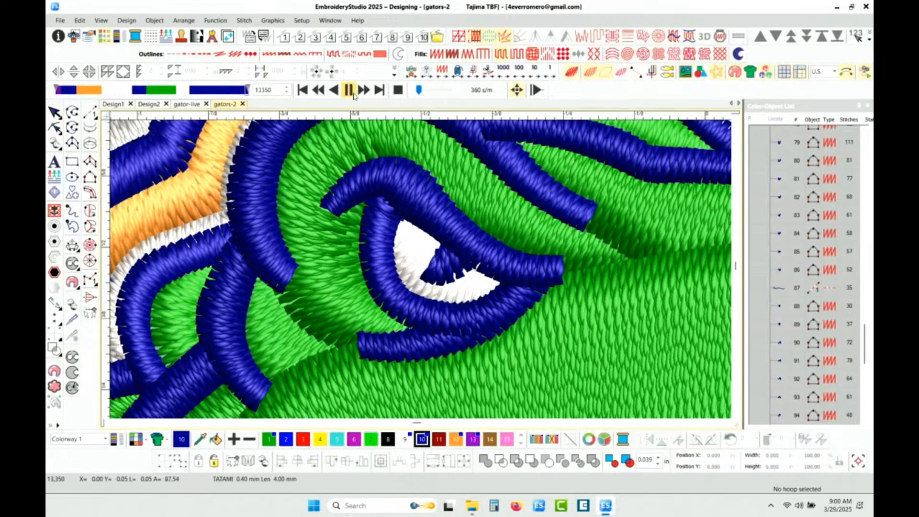
{"action": "left_click", "coordinate": [349, 90]}
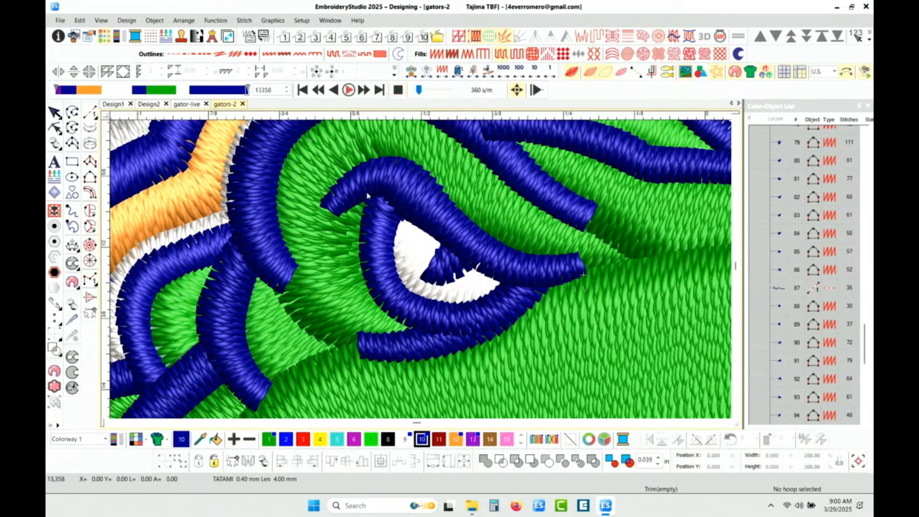
{"action": "key", "text": "Escape"}
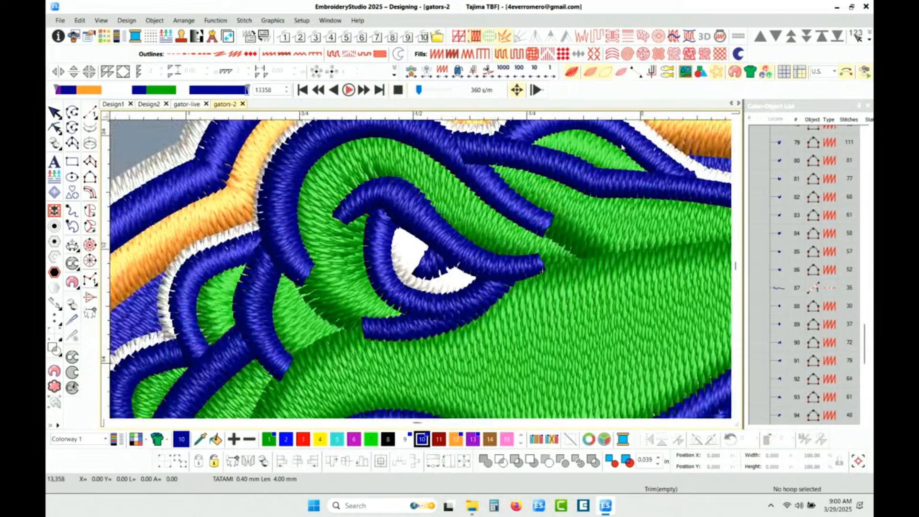
- Show only the object outlines over the artwork, inspect the eye and pupil shapes up close, and display the stitches again
{"action": "left_click", "coordinate": [589, 72]}
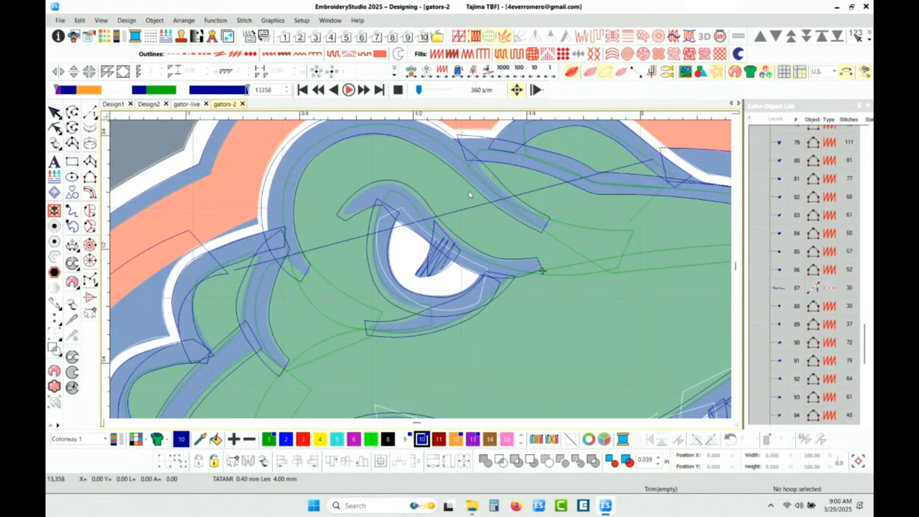
{"action": "scroll", "coordinate": [428, 264], "scroll_direction": "up", "scroll_amount": 2}
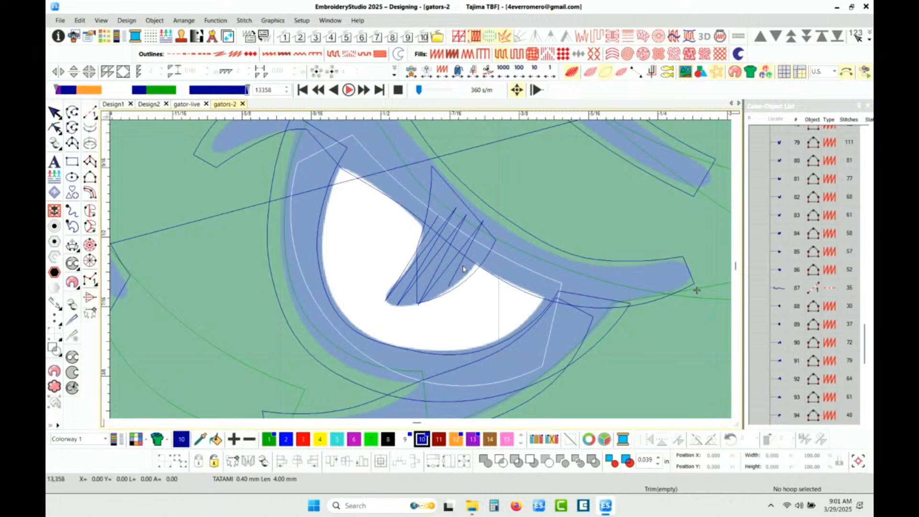
{"action": "left_click", "coordinate": [571, 72]}
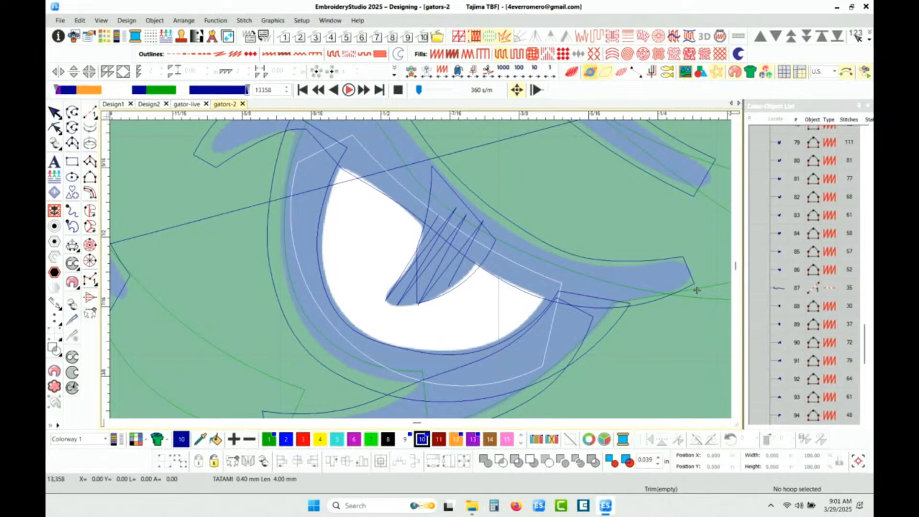
{"action": "scroll", "coordinate": [544, 195], "scroll_direction": "down", "scroll_amount": 5}
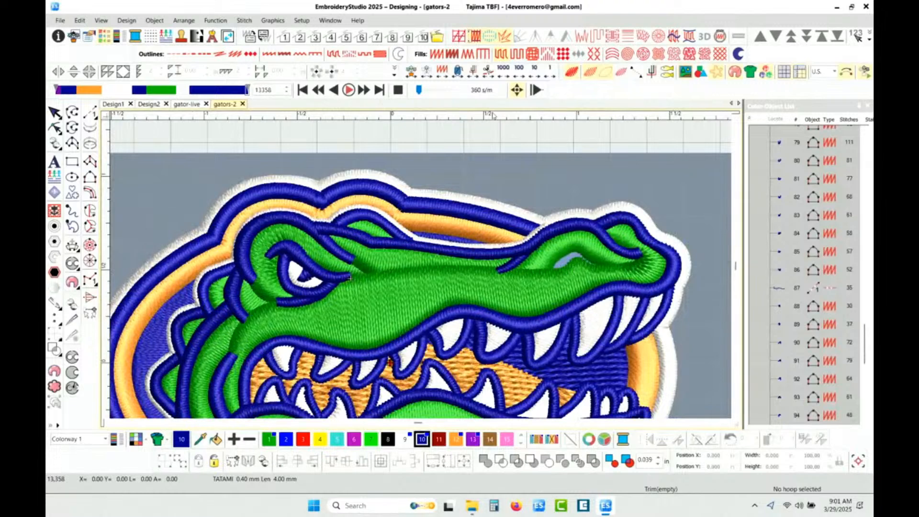
- Resume playback and follow the blue nostril detail through to the last stitch of the design
{"action": "left_click", "coordinate": [348, 91]}
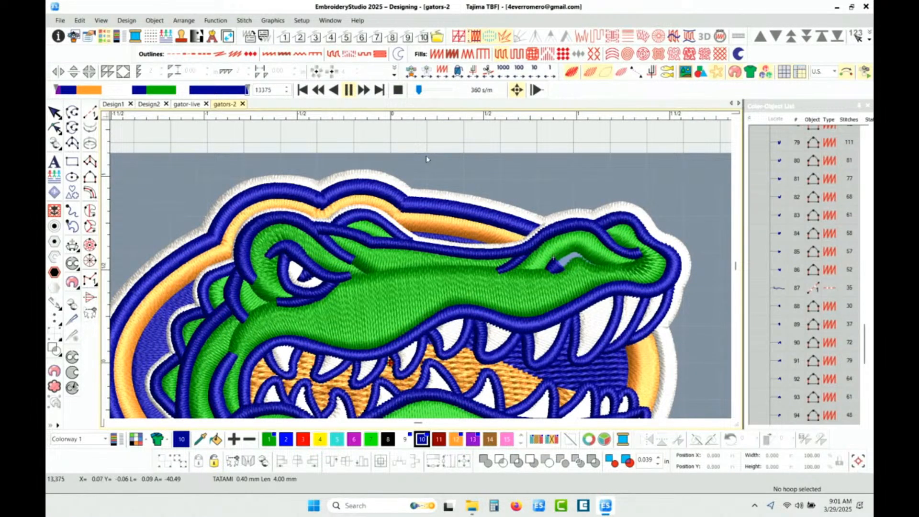
{"action": "scroll", "coordinate": [577, 265], "scroll_direction": "up", "scroll_amount": 2}
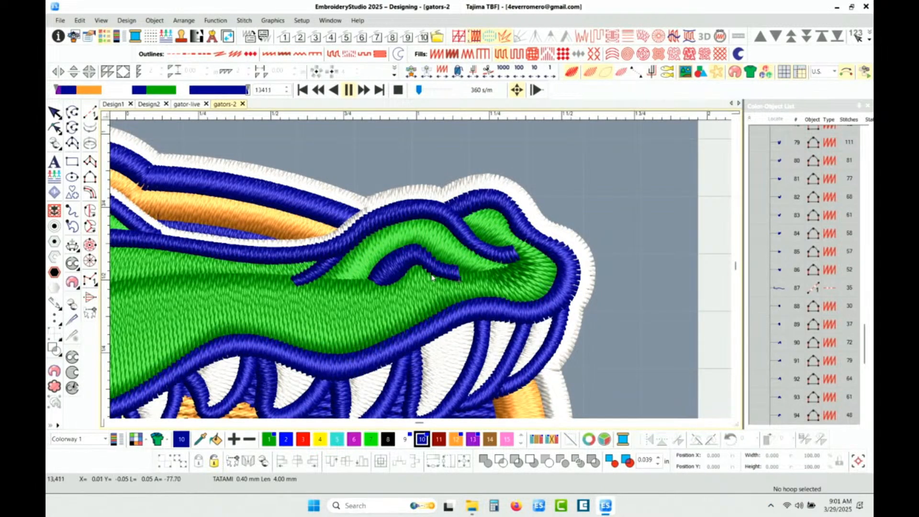
{"action": "scroll", "coordinate": [432, 277], "scroll_direction": "down", "scroll_amount": 5}
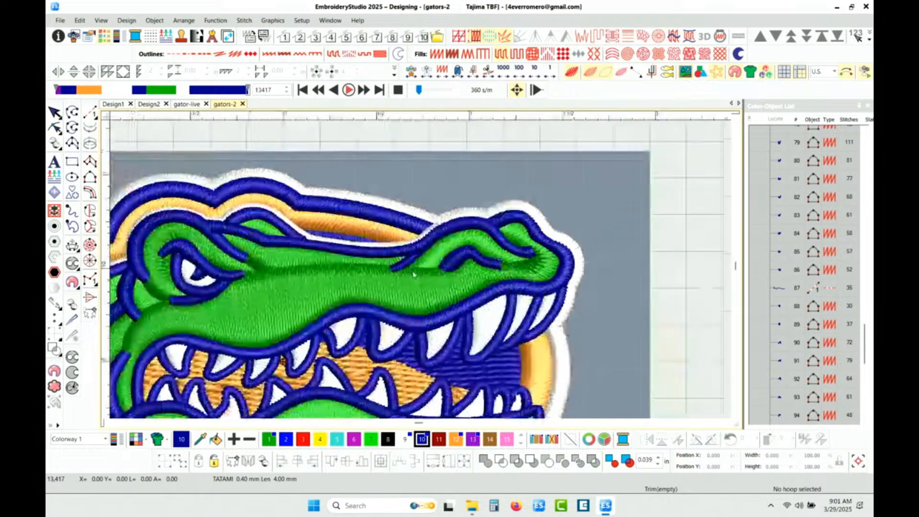
{"action": "scroll", "coordinate": [424, 272], "scroll_direction": "up", "scroll_amount": 1}
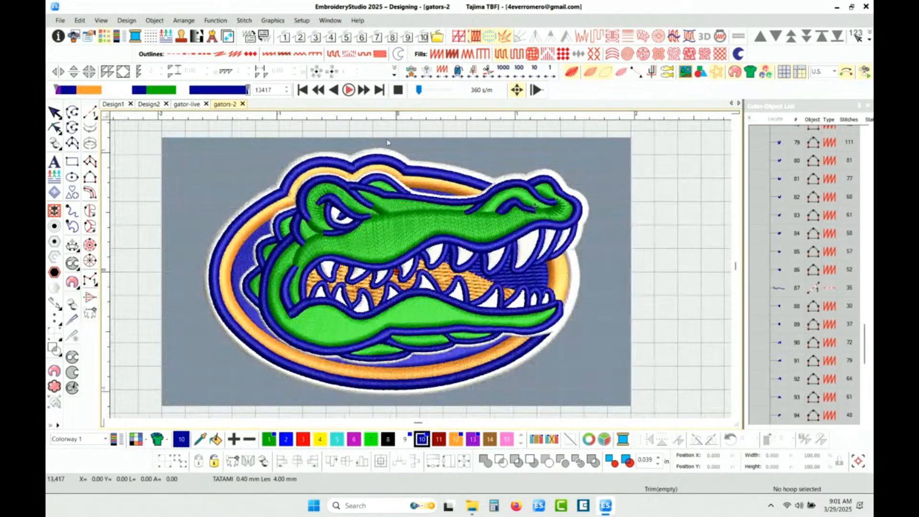
{"action": "left_click", "coordinate": [349, 90]}
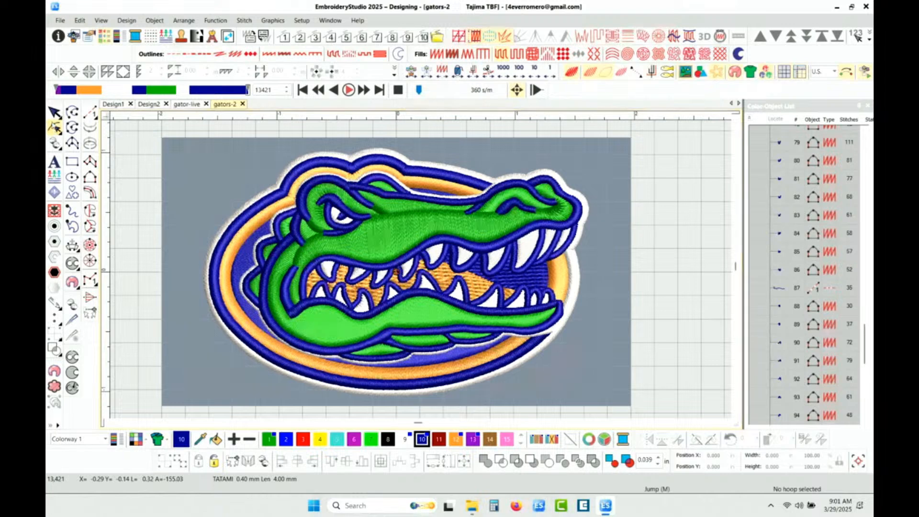
- Leave the stitch playback, select all objects of the finished gator design to check them, and clear the selection
{"action": "left_click", "coordinate": [53, 113]}
{"action": "scroll", "coordinate": [421, 263], "scroll_direction": "down", "scroll_amount": 1}
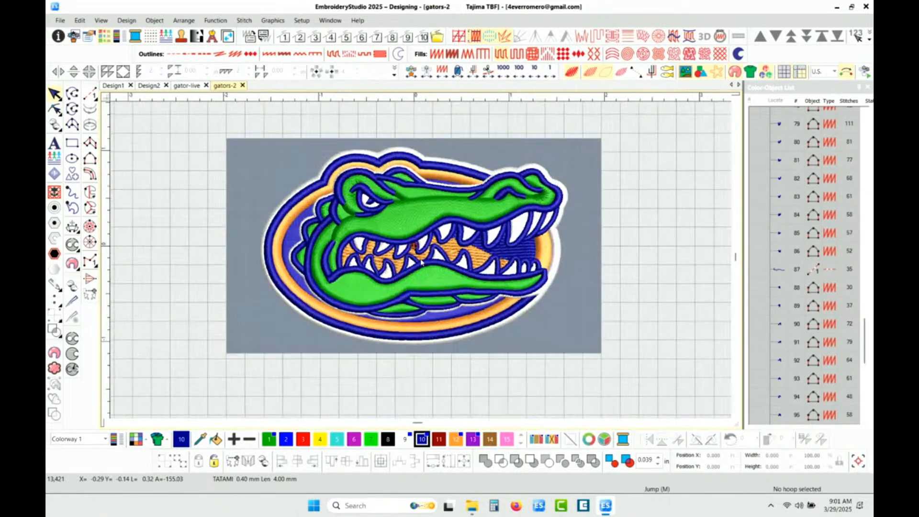
{"action": "left_click_drag", "start_coordinate": [237, 121], "coordinate": [616, 370]}
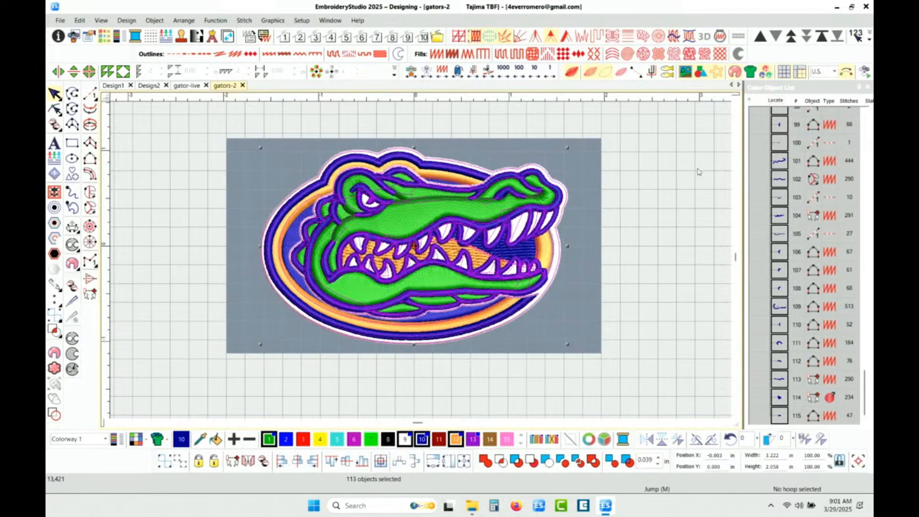
{"action": "left_click", "coordinate": [663, 251]}
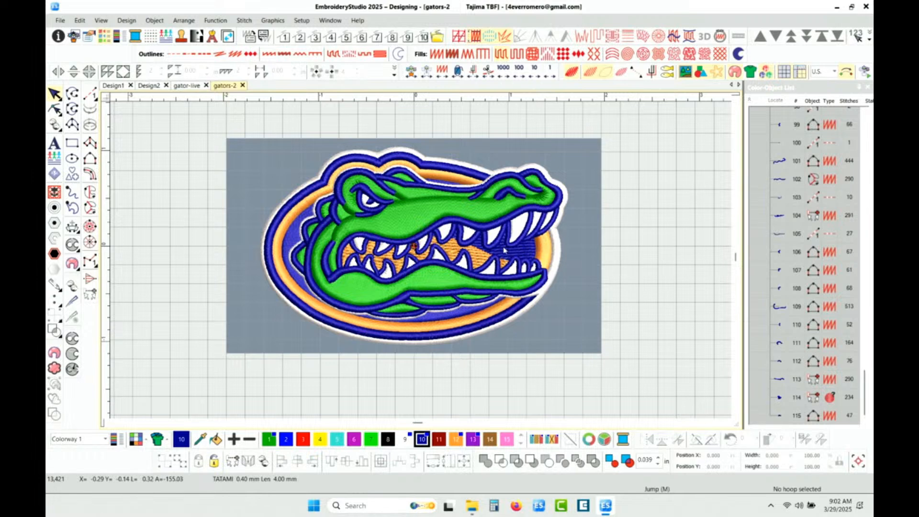
- Examine the finished gator design up close, including the teeth, lower jaw and oval border, and review the complete design again
{"action": "scroll", "coordinate": [504, 250], "scroll_direction": "up", "scroll_amount": 2}
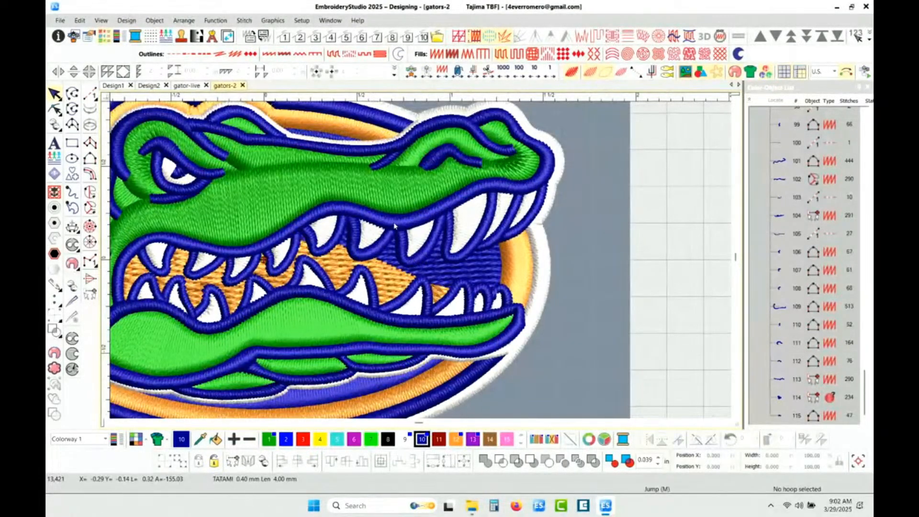
{"action": "scroll", "coordinate": [259, 277], "scroll_direction": "down", "scroll_amount": 2}
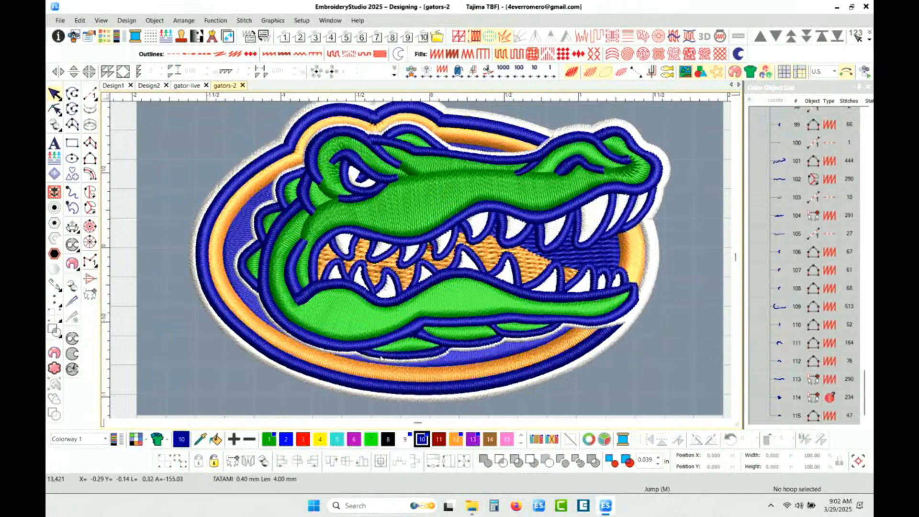
{"action": "scroll", "coordinate": [418, 360], "scroll_direction": "up", "scroll_amount": 2}
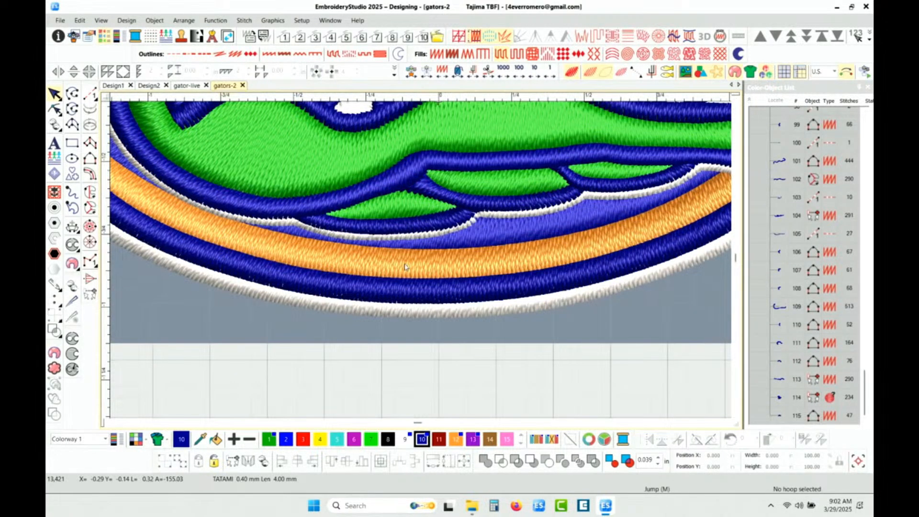
{"action": "scroll", "coordinate": [421, 281], "scroll_direction": "down", "scroll_amount": 2}
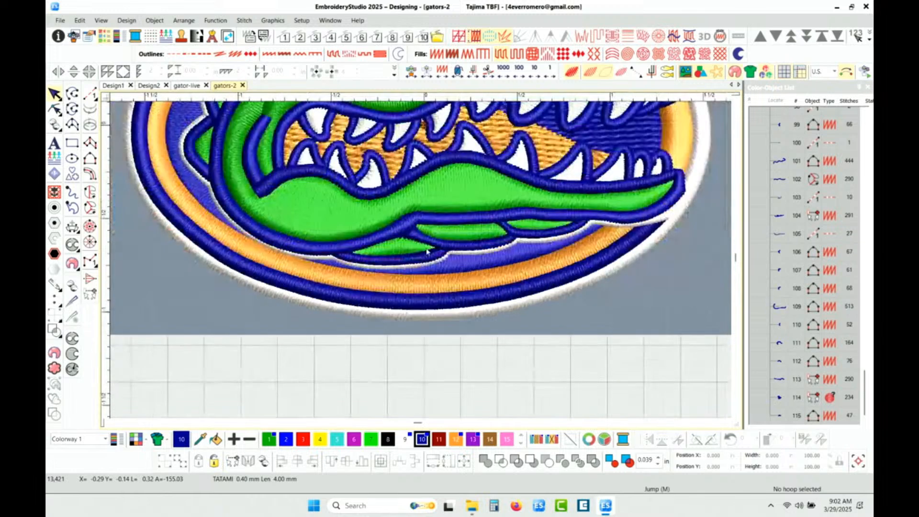
{"action": "scroll", "coordinate": [424, 218], "scroll_direction": "down", "scroll_amount": 1}
{"action": "scroll", "coordinate": [421, 263], "scroll_direction": "up", "scroll_amount": 2}
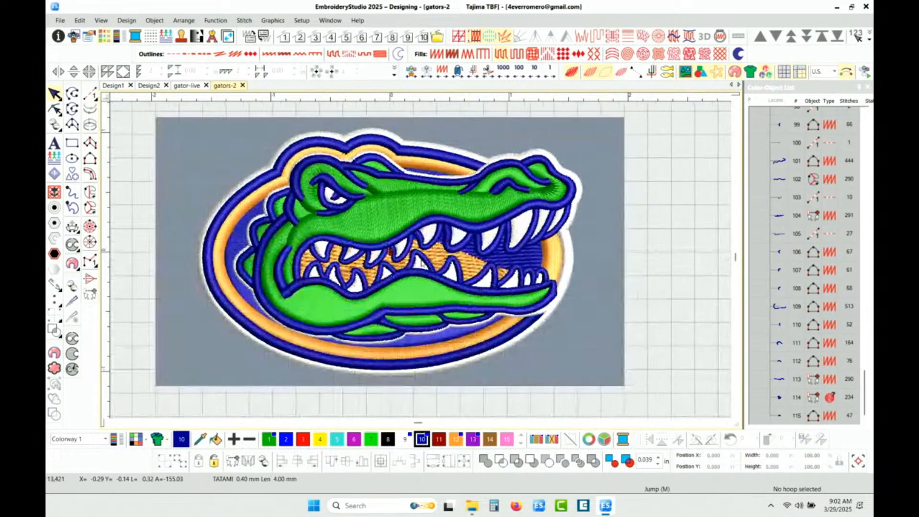
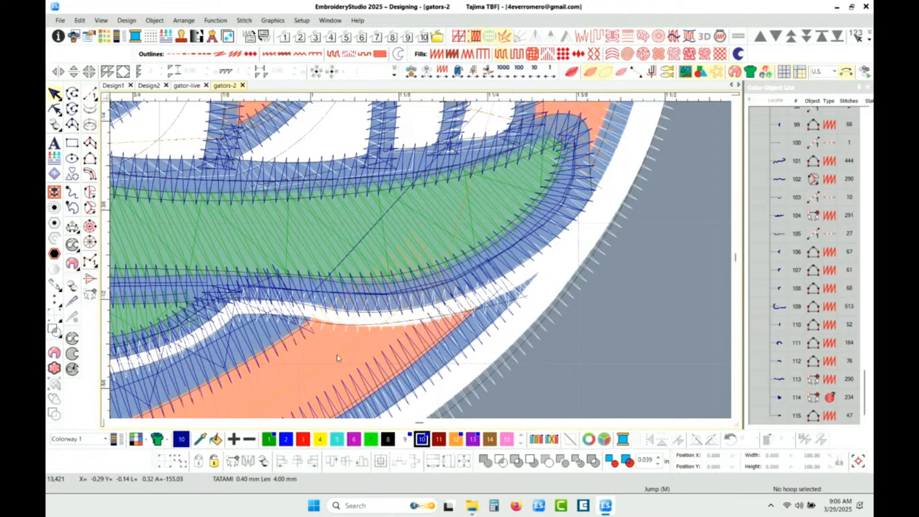
- Reshape the orange satin border under the jaw tip by pulling its end point back along the oval
{"action": "left_click", "coordinate": [338, 358]}
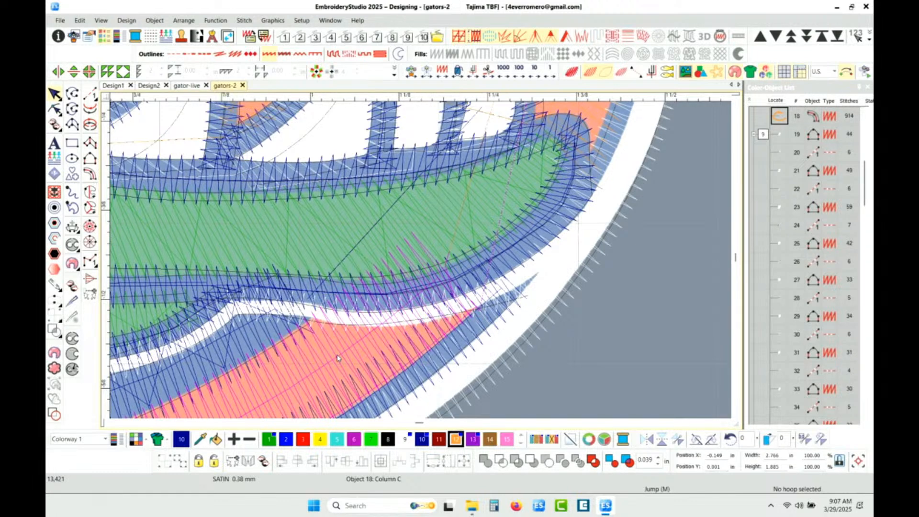
{"action": "key", "text": "t"}
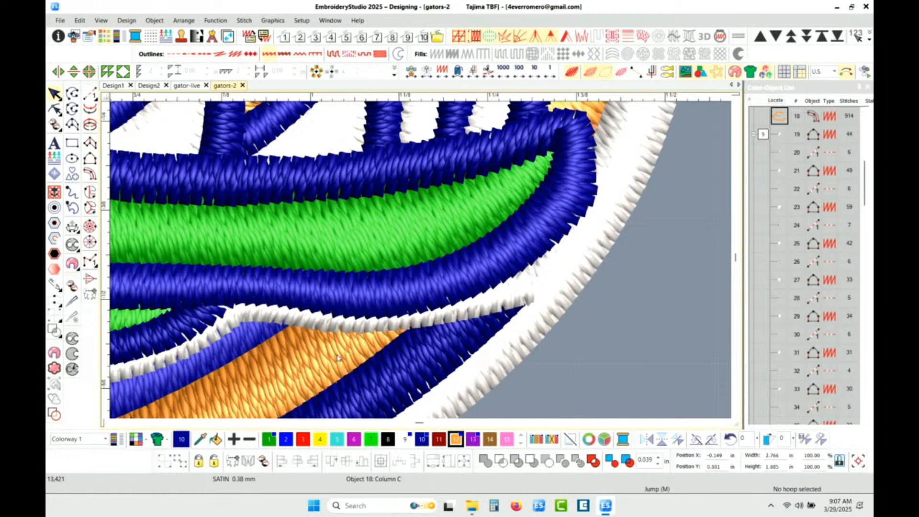
{"action": "key", "text": "t"}
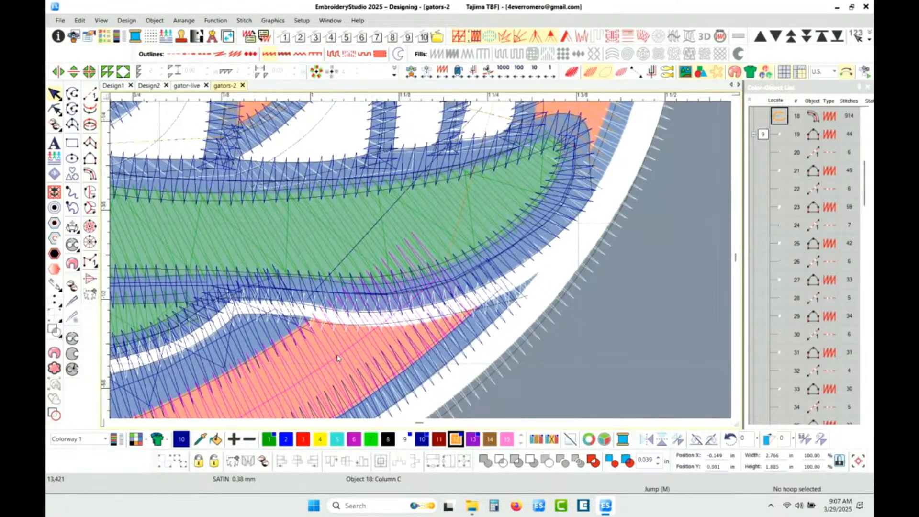
{"action": "key", "text": "h"}
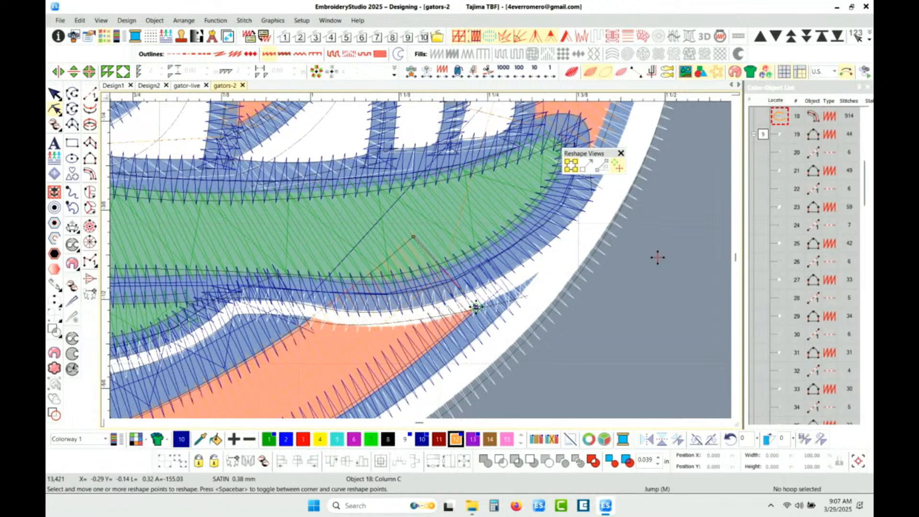
{"action": "left_click_drag", "start_coordinate": [476, 307], "coordinate": [451, 332]}
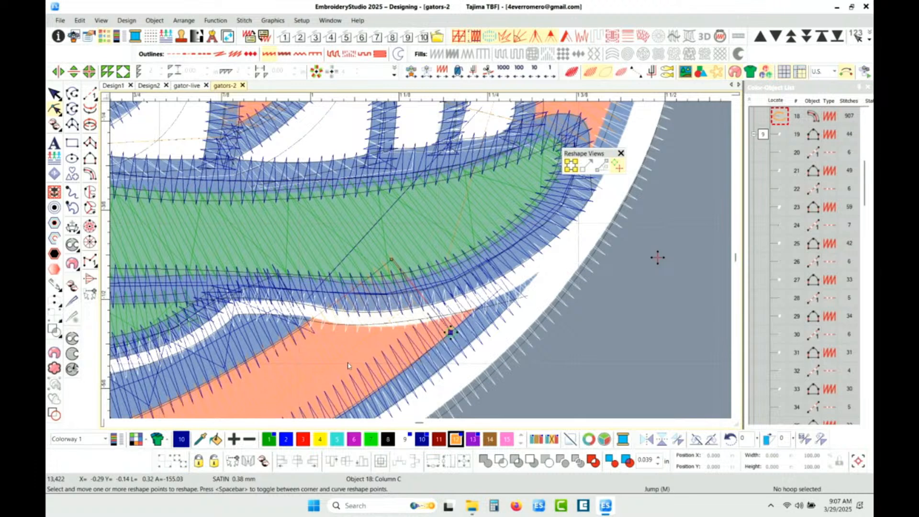
- Break apart the orange border column so that both of its sides can be reshaped separately
{"action": "scroll", "coordinate": [411, 347], "scroll_direction": "down", "scroll_amount": 2}
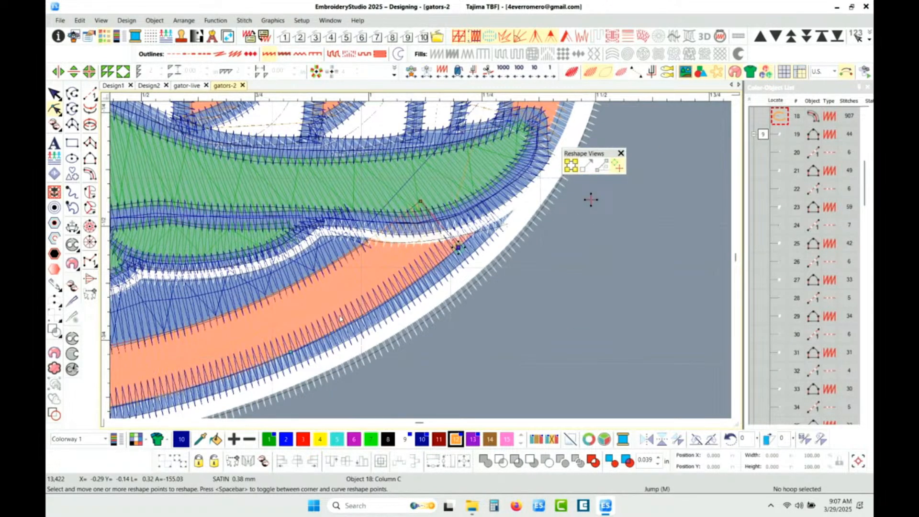
{"action": "scroll", "coordinate": [342, 318], "scroll_direction": "down", "scroll_amount": 2}
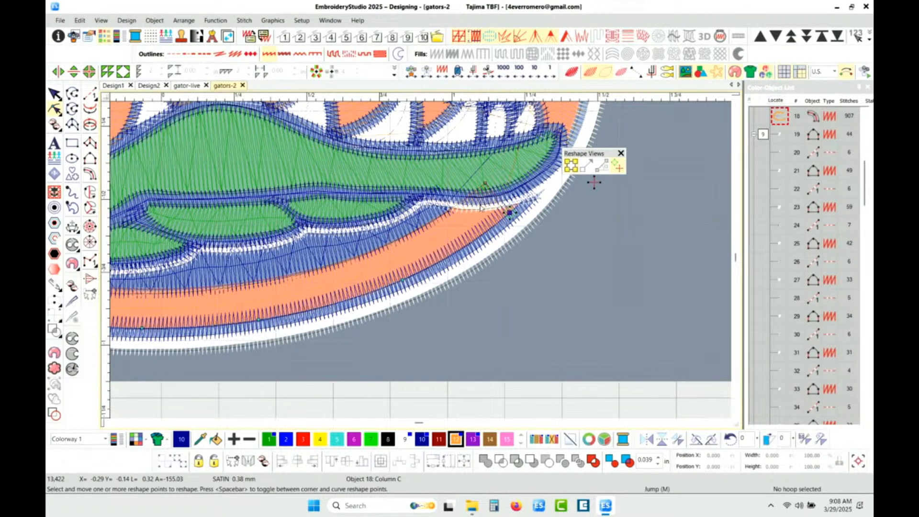
{"action": "right_click", "coordinate": [781, 121]}
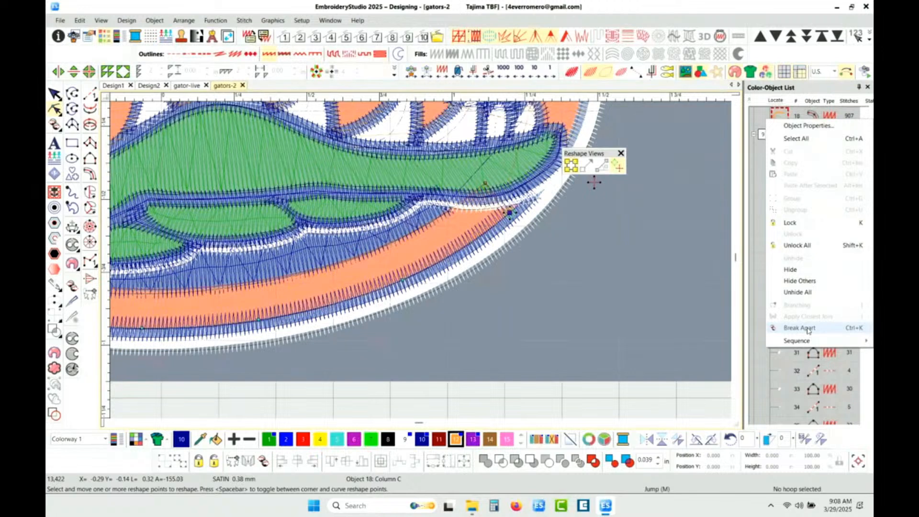
{"action": "left_click", "coordinate": [809, 329]}
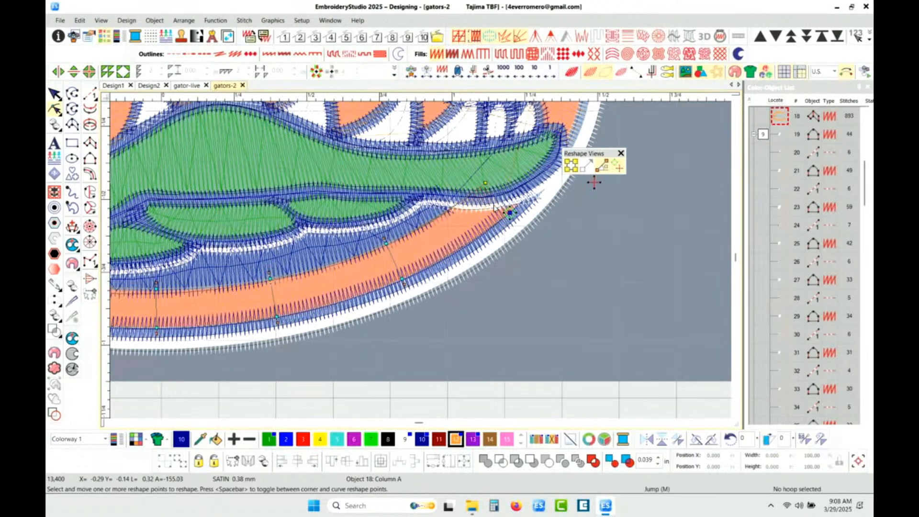
- Reshape the orange column's end by moving its tip points under the blue jaw outline, and check the result in the realistic stitch preview
{"action": "scroll", "coordinate": [495, 206], "scroll_direction": "up", "scroll_amount": 1}
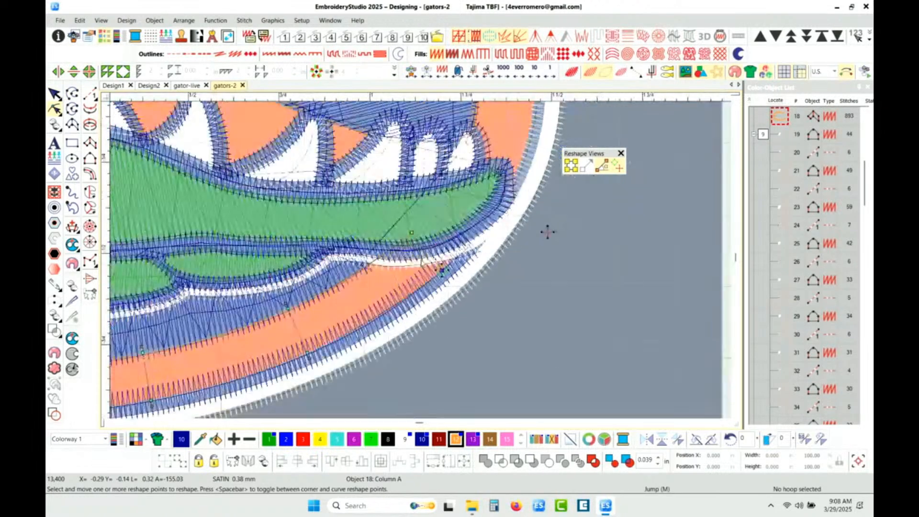
{"action": "left_click", "coordinate": [384, 254]}
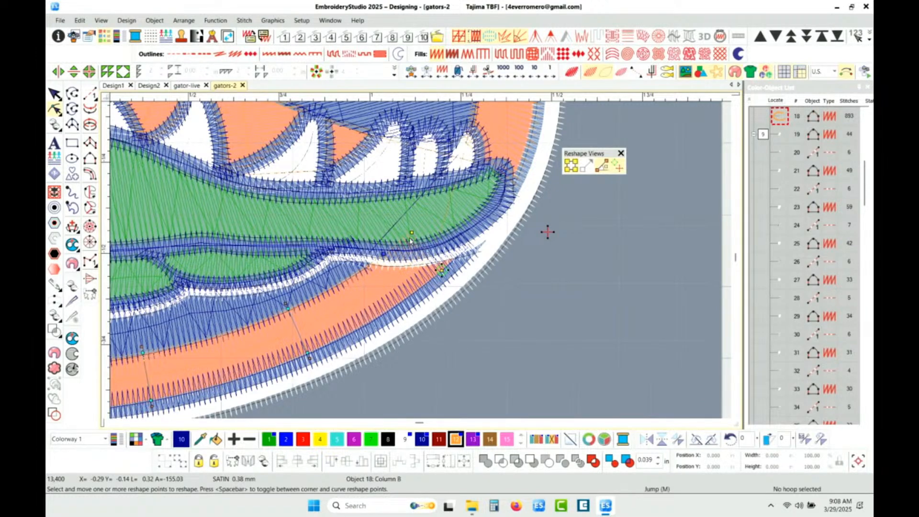
{"action": "left_click_drag", "start_coordinate": [412, 233], "coordinate": [439, 240]}
{"action": "left_click_drag", "start_coordinate": [442, 270], "coordinate": [442, 244]}
{"action": "left_click", "coordinate": [54, 94]}
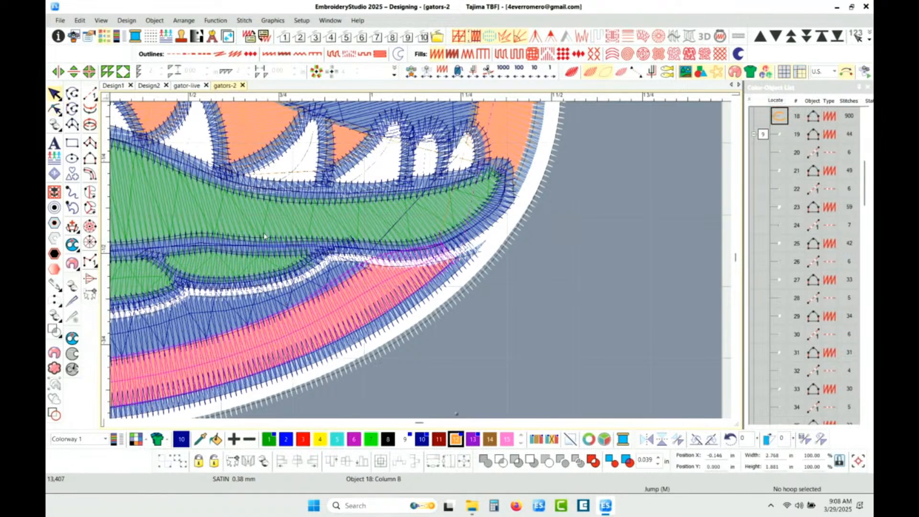
{"action": "key", "text": "t"}
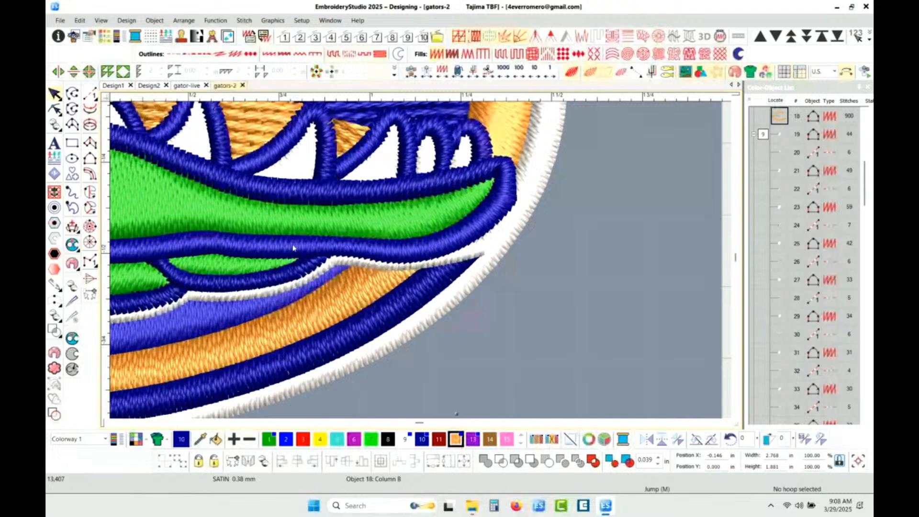
{"action": "key", "text": "t"}
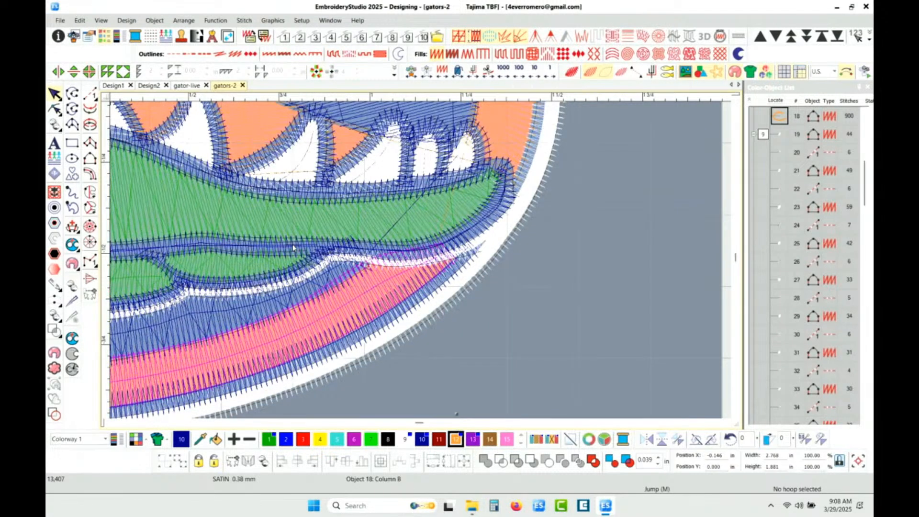
- Select the blue outline column along the lower jaw and nudge points on its lower and upper edges to smooth the curve above the white band
{"action": "left_click", "coordinate": [322, 246]}
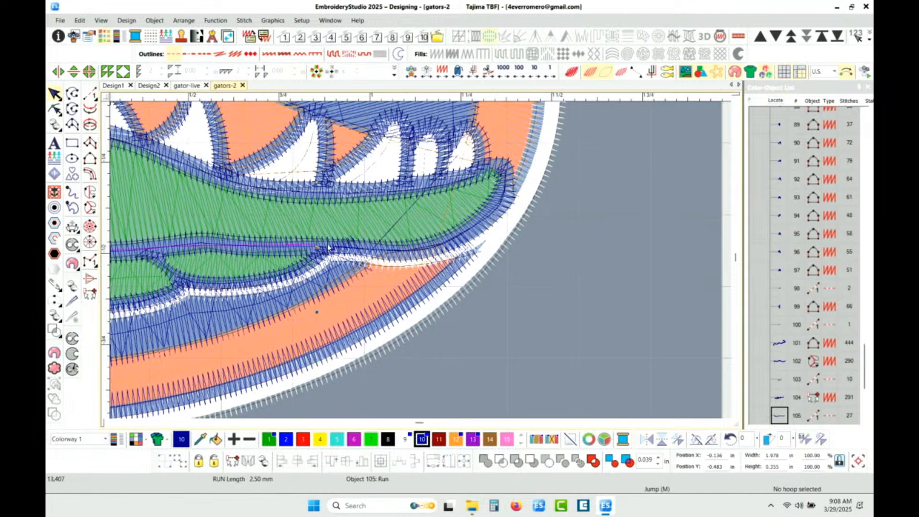
{"action": "left_click", "coordinate": [329, 247]}
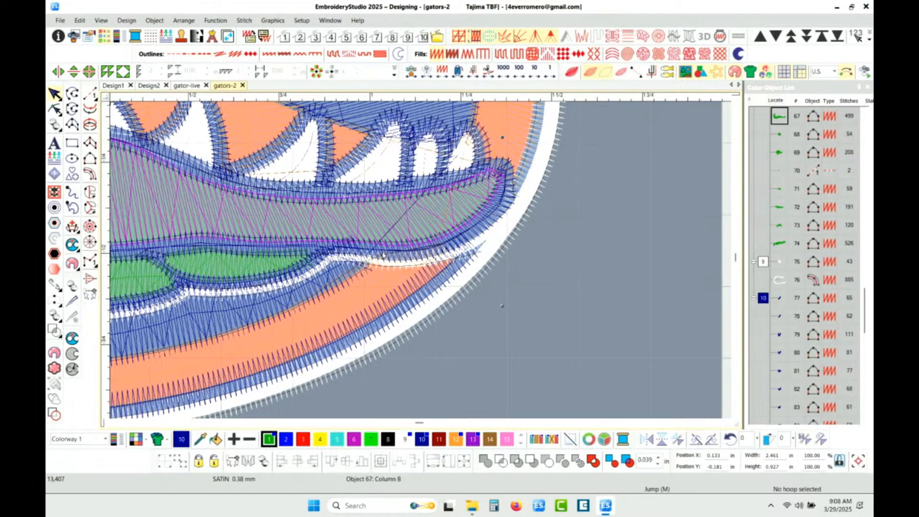
{"action": "key", "text": "s"}
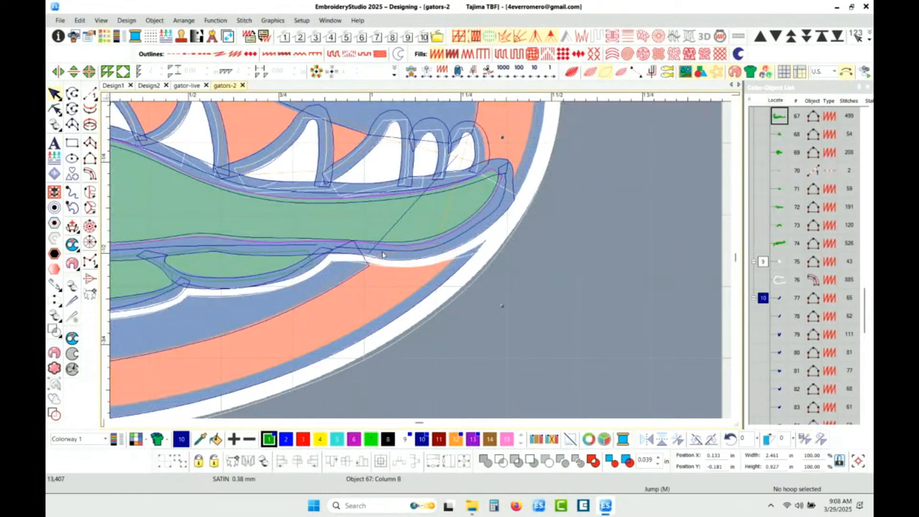
{"action": "scroll", "coordinate": [423, 264], "scroll_direction": "up", "scroll_amount": 2}
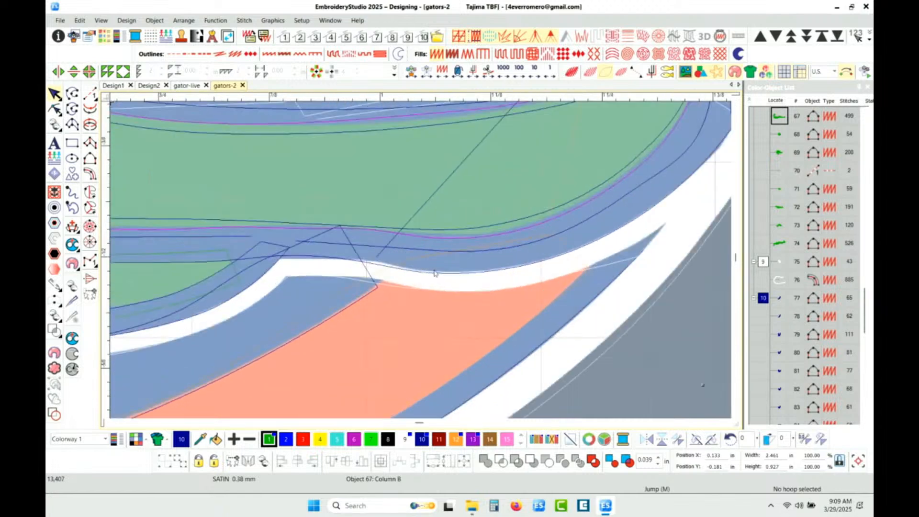
{"action": "left_click", "coordinate": [422, 264]}
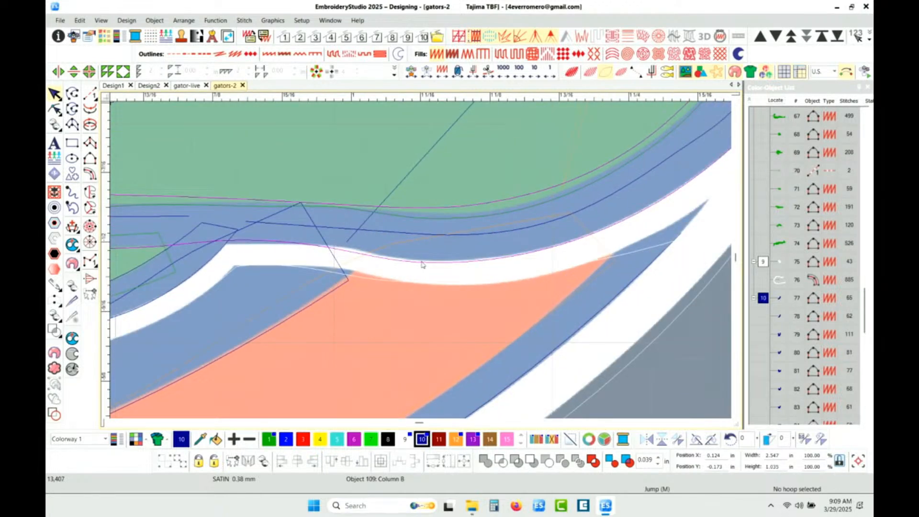
{"action": "key", "text": "s"}
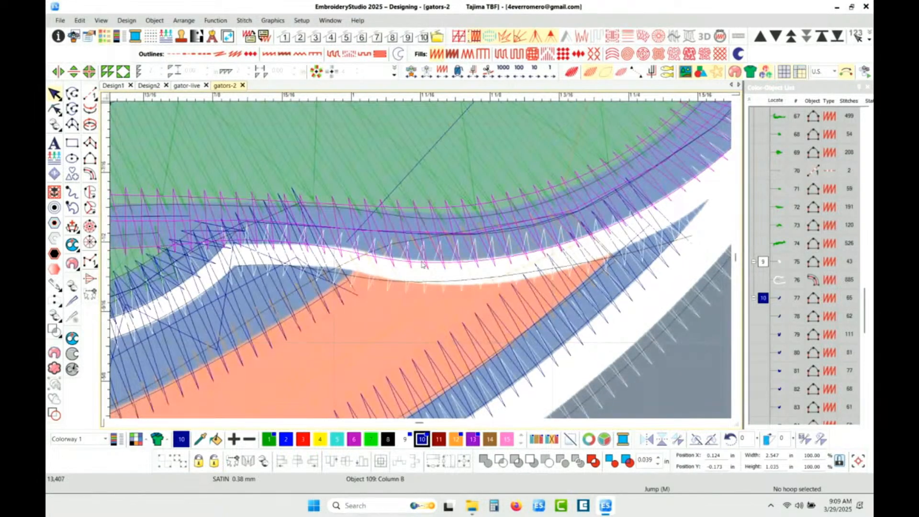
{"action": "key", "text": "t"}
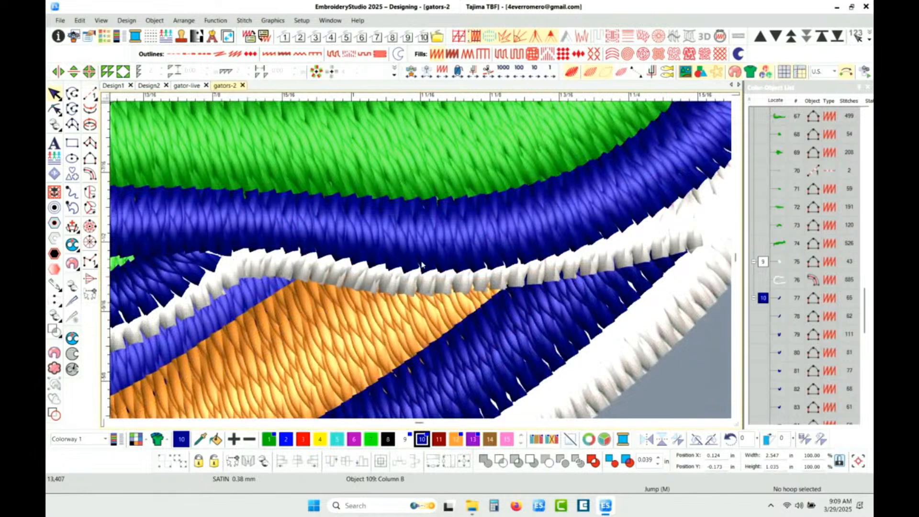
{"action": "key", "text": "h"}
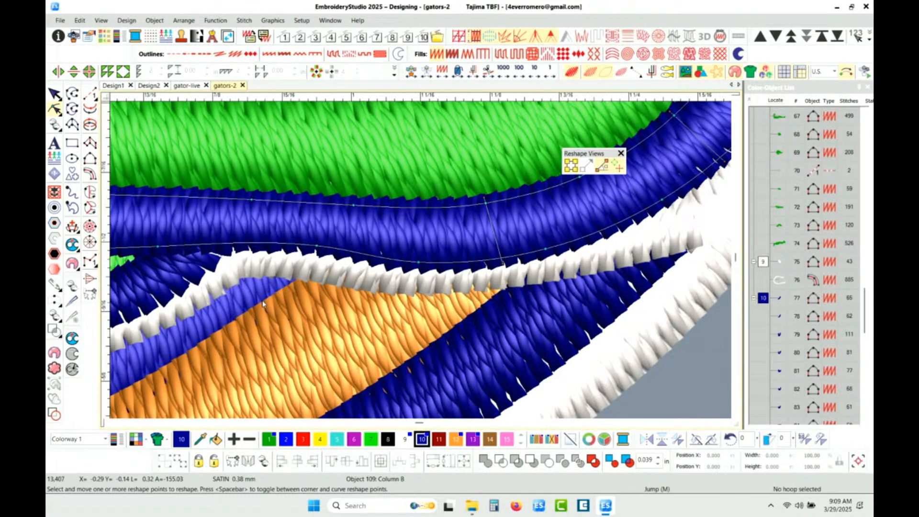
{"action": "scroll", "coordinate": [423, 263], "scroll_direction": "down", "scroll_amount": 1}
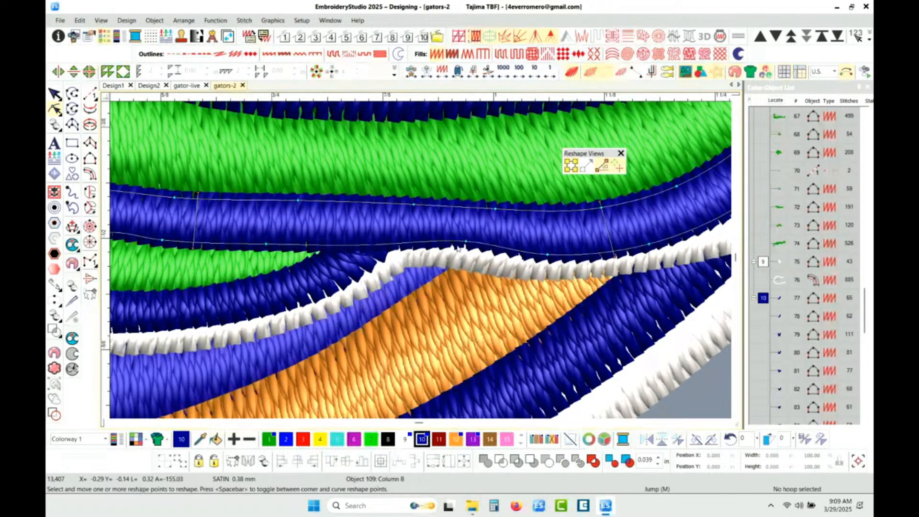
{"action": "left_click_drag", "start_coordinate": [466, 241], "coordinate": [465, 245]}
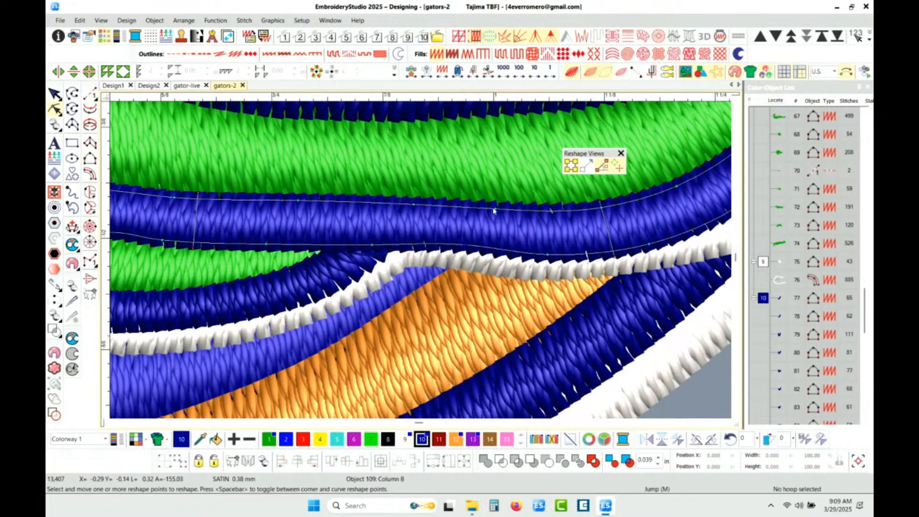
{"action": "left_click_drag", "start_coordinate": [496, 207], "coordinate": [495, 203]}
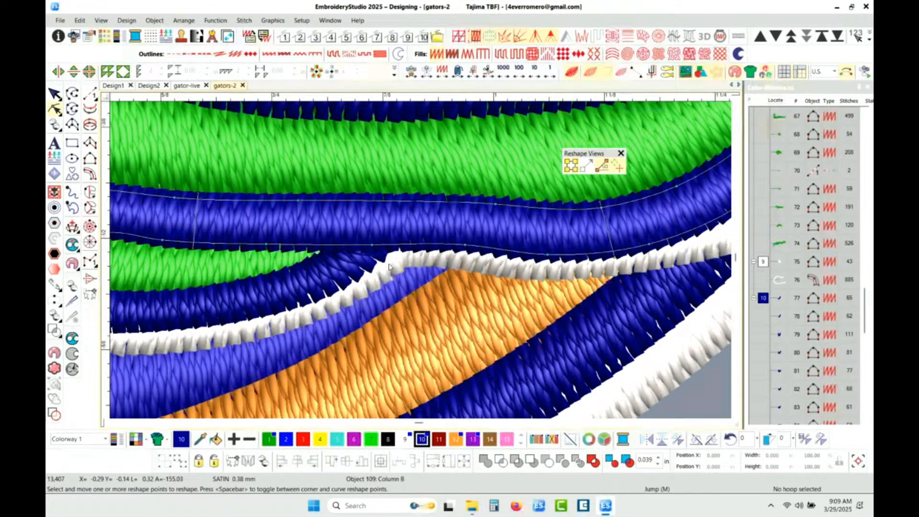
- Select the white border column below the jaw and delete the extra reshape point just beside its corner
{"action": "key", "text": "s"}
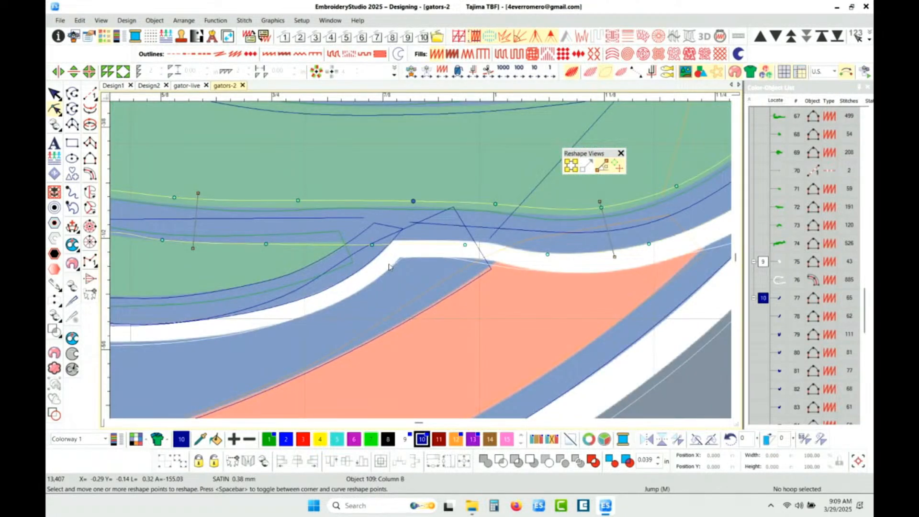
{"action": "left_click", "coordinate": [389, 265]}
{"action": "left_click", "coordinate": [461, 262]}
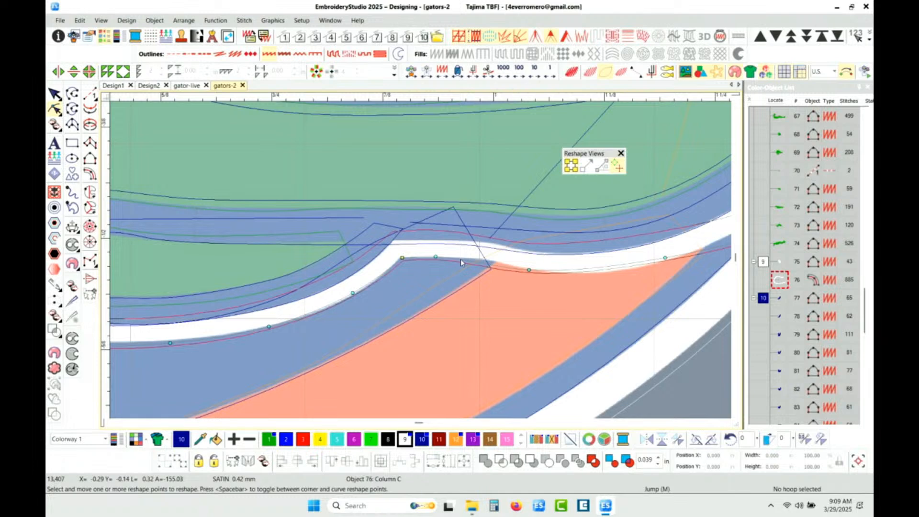
{"action": "key", "text": "s"}
{"action": "key", "text": "t"}
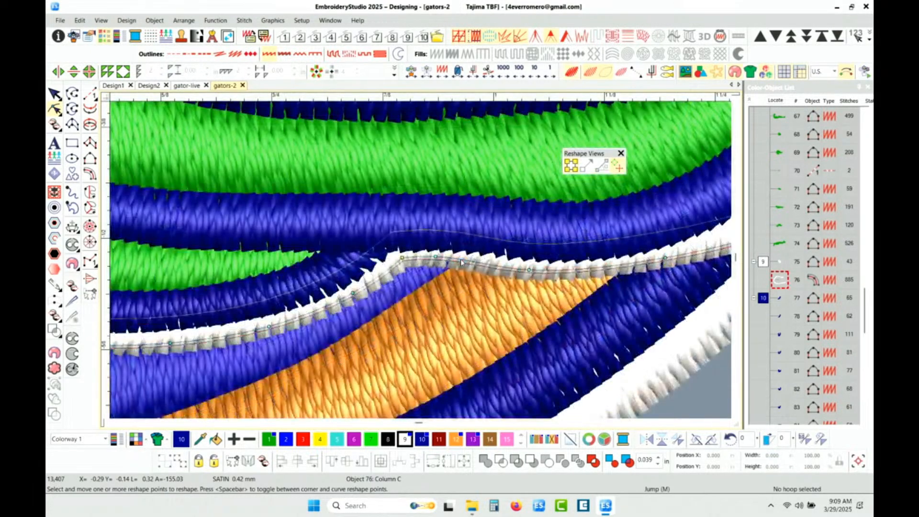
{"action": "left_click", "coordinate": [436, 257]}
{"action": "key", "text": "Delete"}
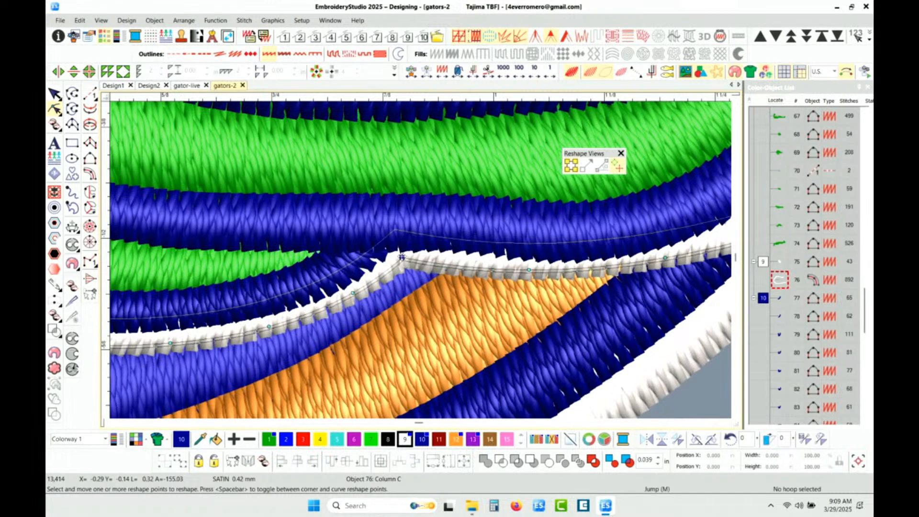
- Move the white border column's corner point and the neighbouring curve point slightly down, then deselect the column
{"action": "left_click_drag", "start_coordinate": [402, 259], "coordinate": [406, 264]}
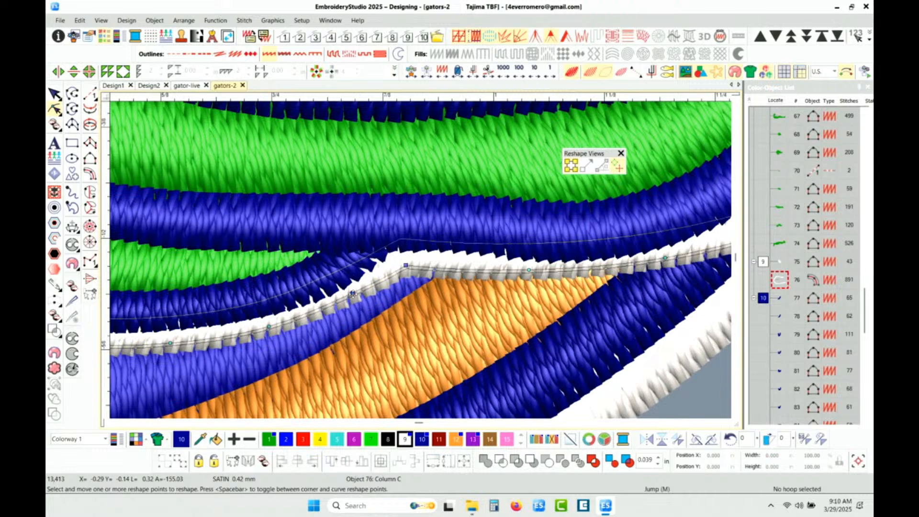
{"action": "left_click", "coordinate": [353, 293]}
{"action": "left_click_drag", "start_coordinate": [353, 293], "coordinate": [355, 296]}
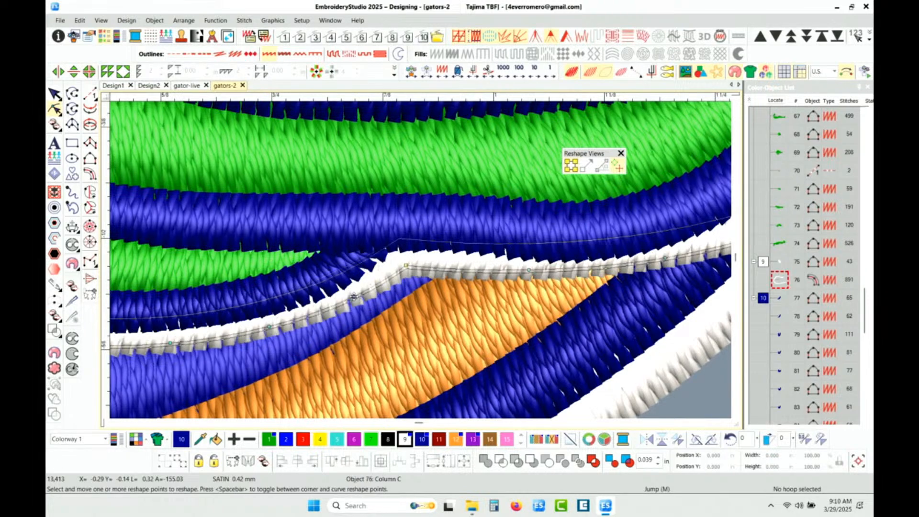
{"action": "scroll", "coordinate": [404, 307], "scroll_direction": "down", "scroll_amount": 2}
{"action": "scroll", "coordinate": [430, 263], "scroll_direction": "down", "scroll_amount": 1}
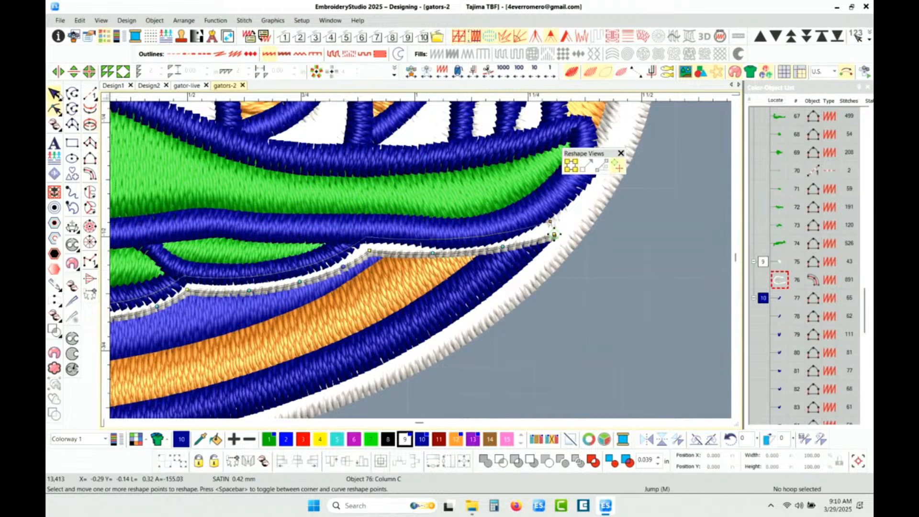
{"action": "left_click", "coordinate": [54, 94]}
{"action": "left_click", "coordinate": [676, 309]}
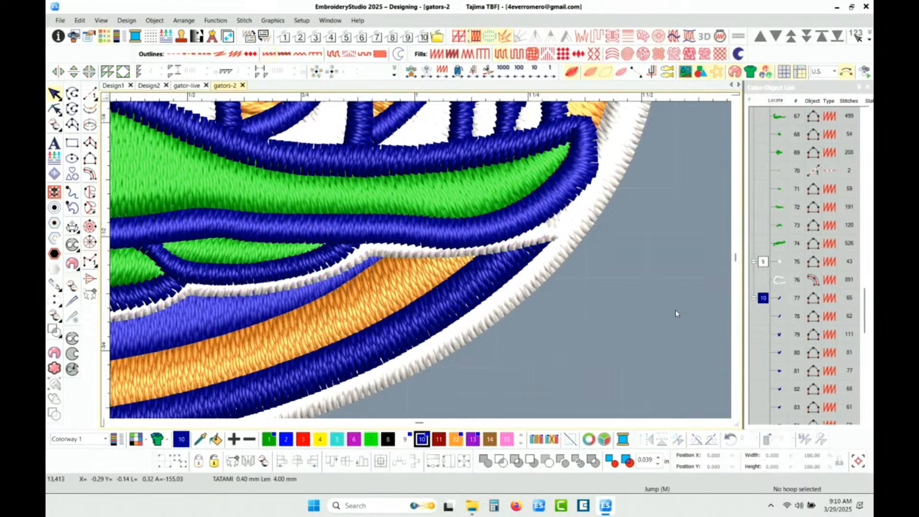
{"action": "scroll", "coordinate": [438, 199], "scroll_direction": "down", "scroll_amount": 3}
{"action": "scroll", "coordinate": [401, 241], "scroll_direction": "up", "scroll_amount": 1}
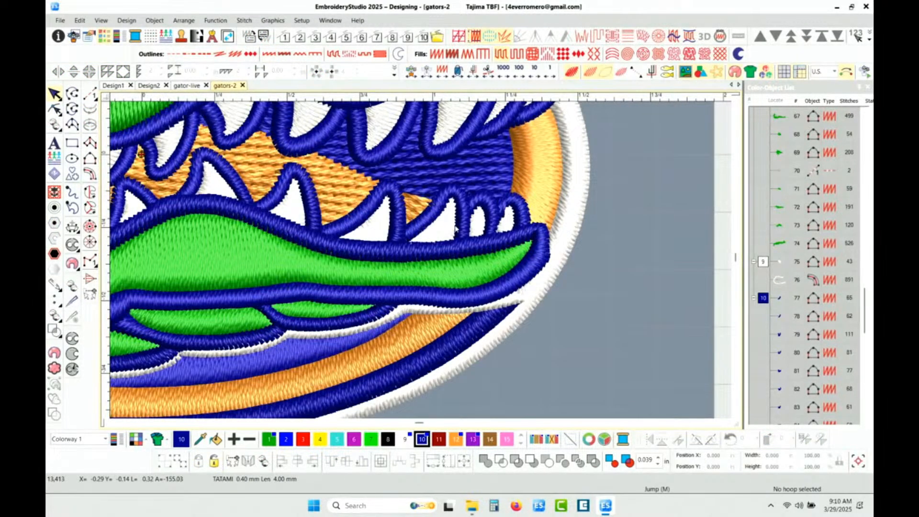
- Examine the orange connecting run beneath the white lower tooth and its neighbouring fills with the realistic preview off
{"action": "left_click", "coordinate": [377, 234]}
{"action": "left_click", "coordinate": [377, 230]}
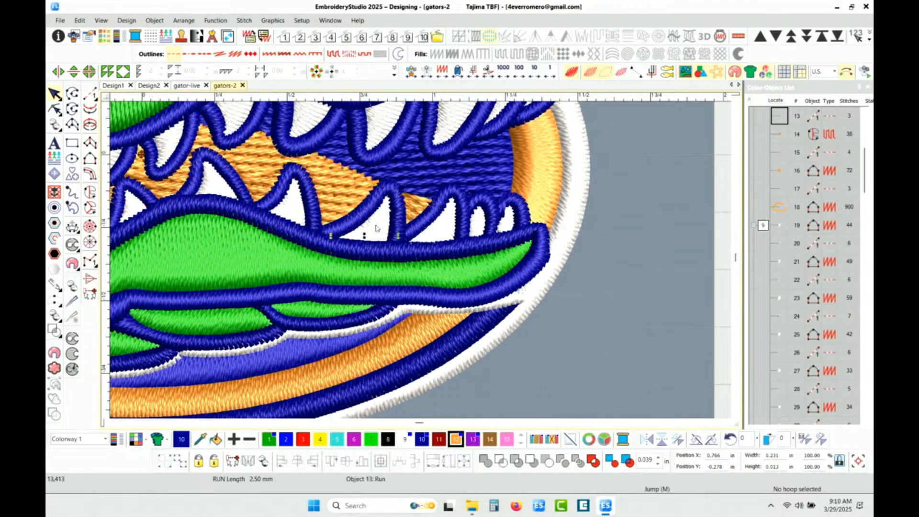
{"action": "key", "text": "t"}
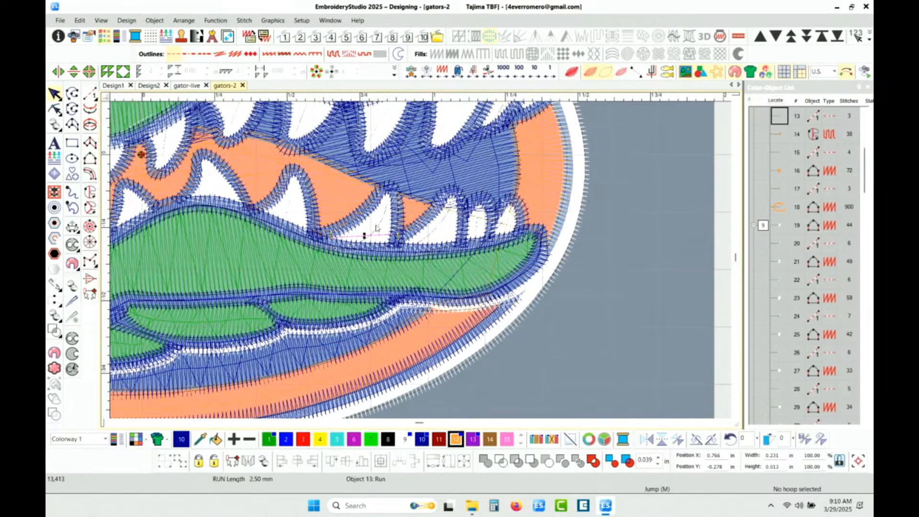
{"action": "scroll", "coordinate": [423, 264], "scroll_direction": "up", "scroll_amount": 3}
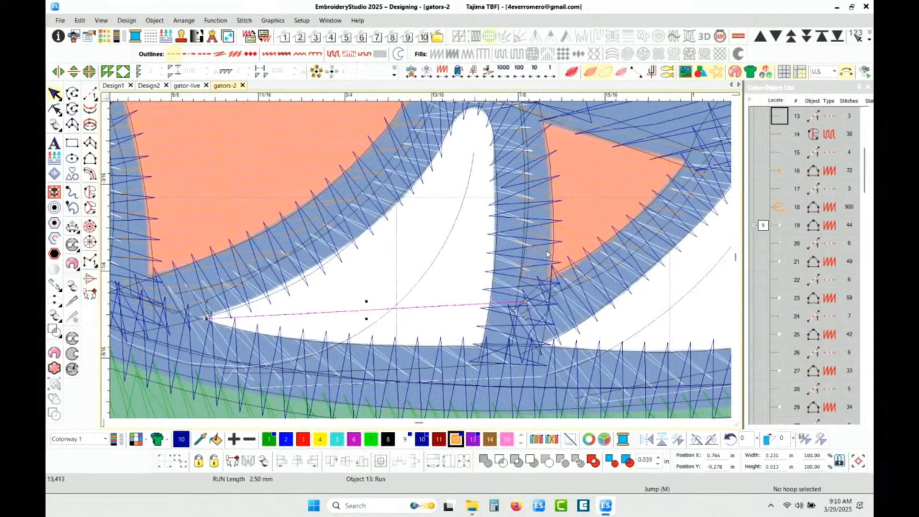
{"action": "left_click", "coordinate": [441, 222]}
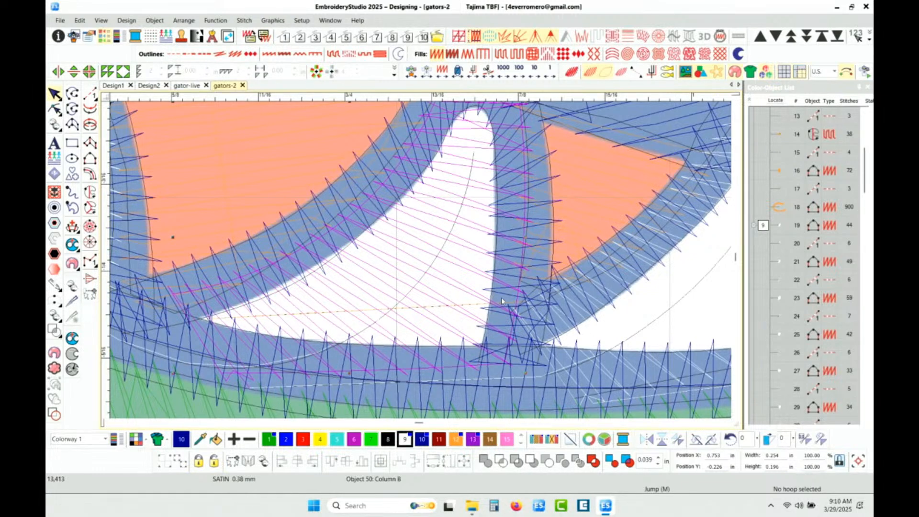
{"action": "left_click", "coordinate": [587, 179]}
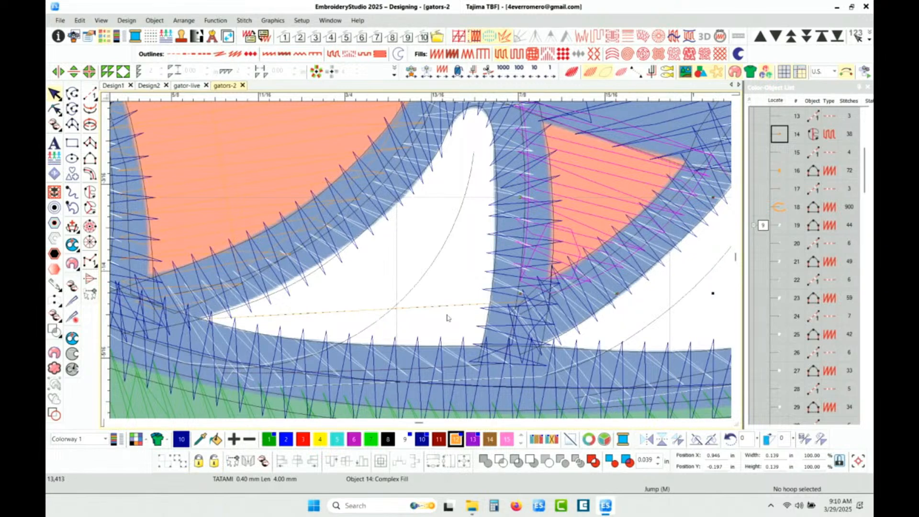
{"action": "scroll", "coordinate": [422, 263], "scroll_direction": "down", "scroll_amount": 2}
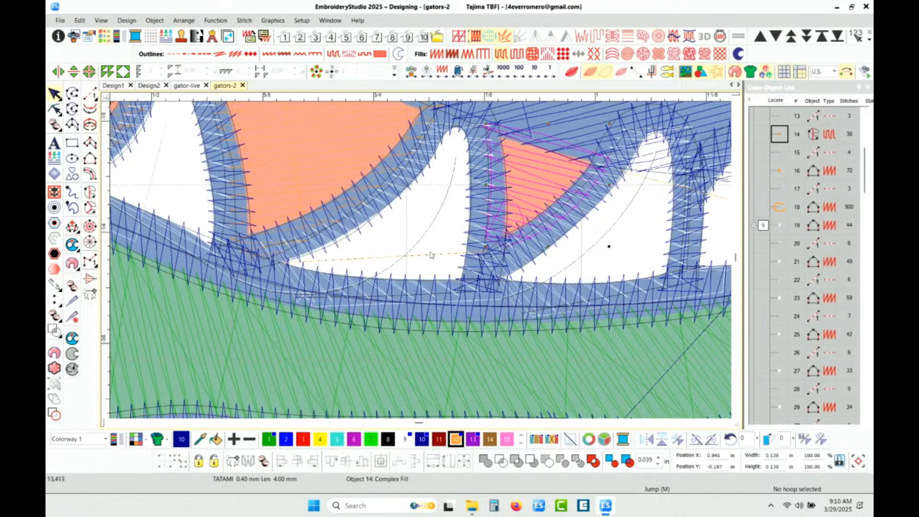
{"action": "left_click", "coordinate": [432, 257]}
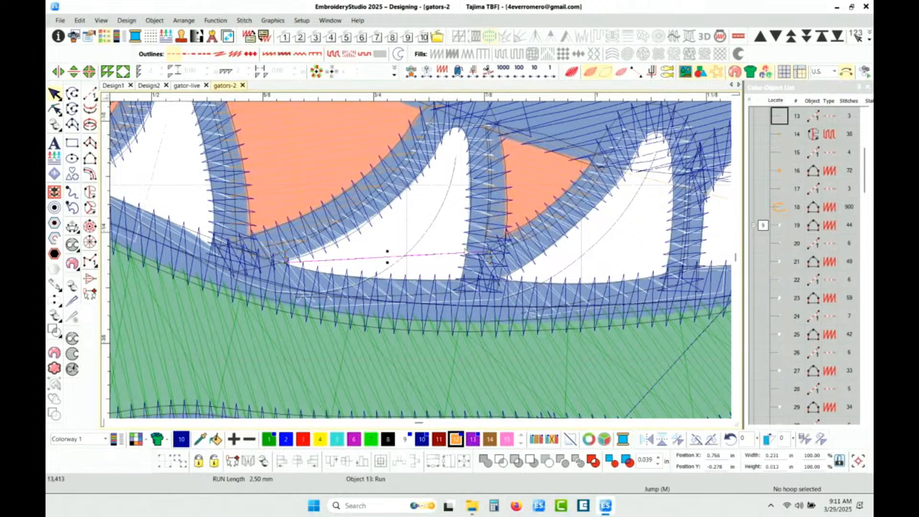
{"action": "scroll", "coordinate": [438, 231], "scroll_direction": "down", "scroll_amount": 1}
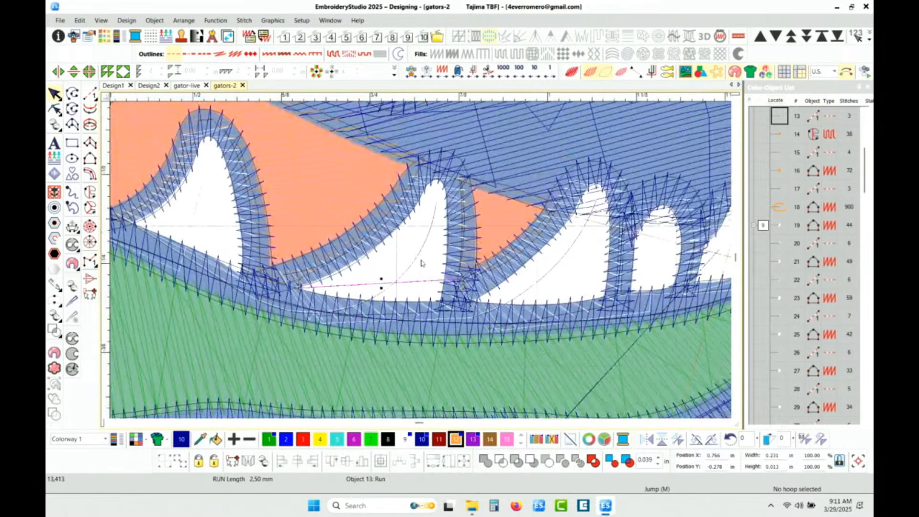
- Hide the stitches to show outlines and digitize a short two-point run between the two orange fills, under the tooth tip's blue outline
{"action": "key", "text": "s"}
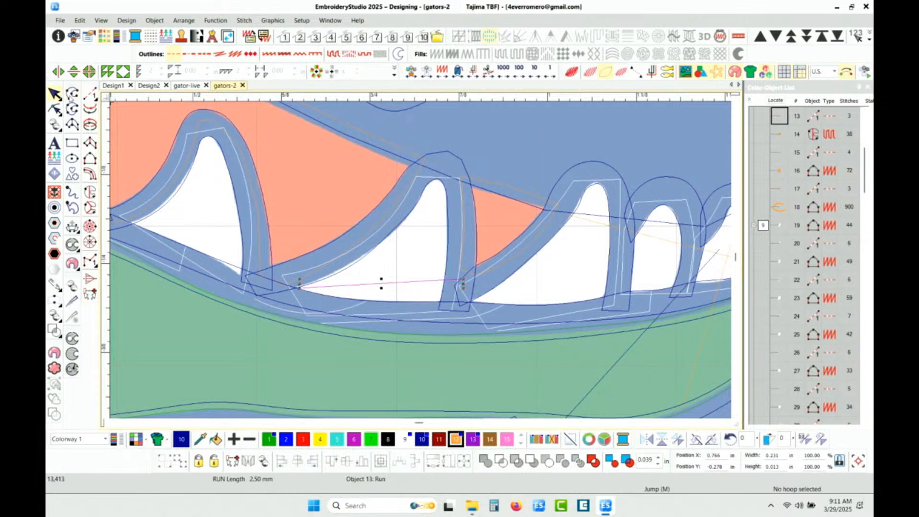
{"action": "left_click", "coordinate": [91, 95]}
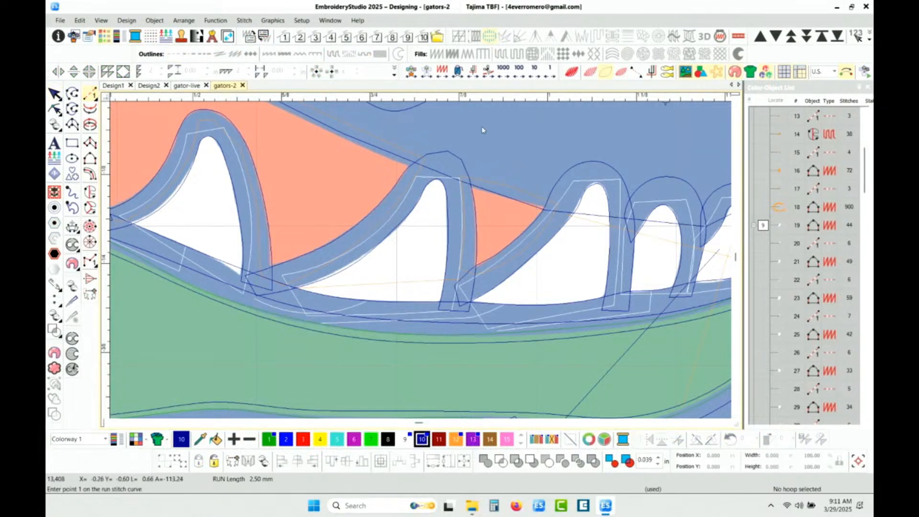
{"action": "left_click", "coordinate": [54, 94]}
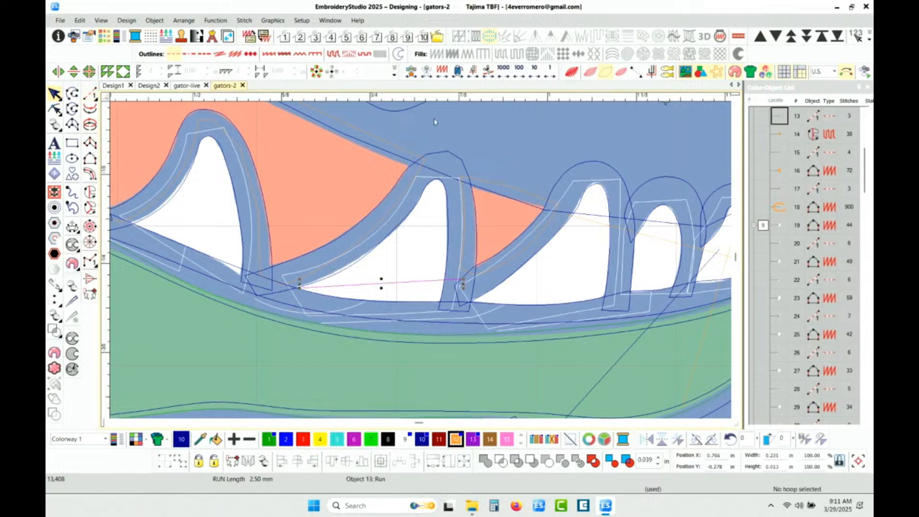
{"action": "left_click", "coordinate": [90, 95]}
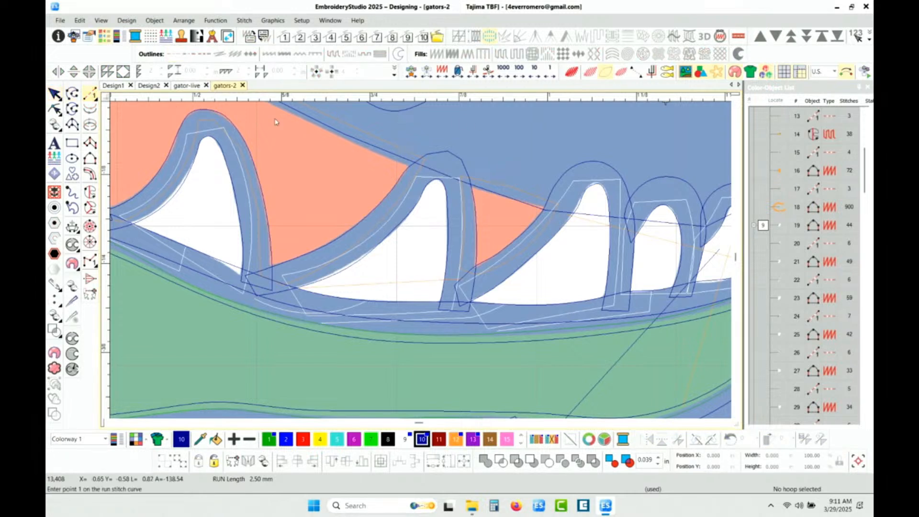
{"action": "left_click", "coordinate": [427, 159]}
{"action": "left_click", "coordinate": [459, 177]}
{"action": "key", "text": "Return"}
{"action": "key", "text": "Escape"}
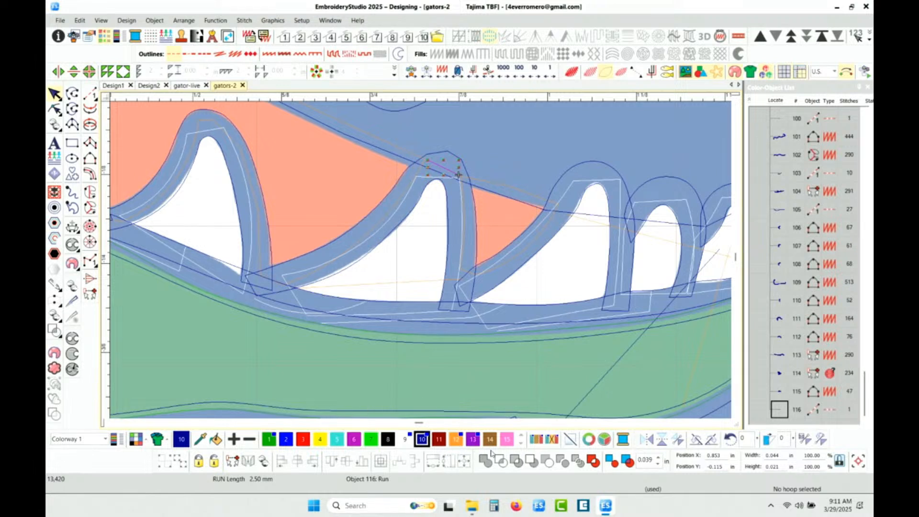
{"action": "key", "text": "Escape"}
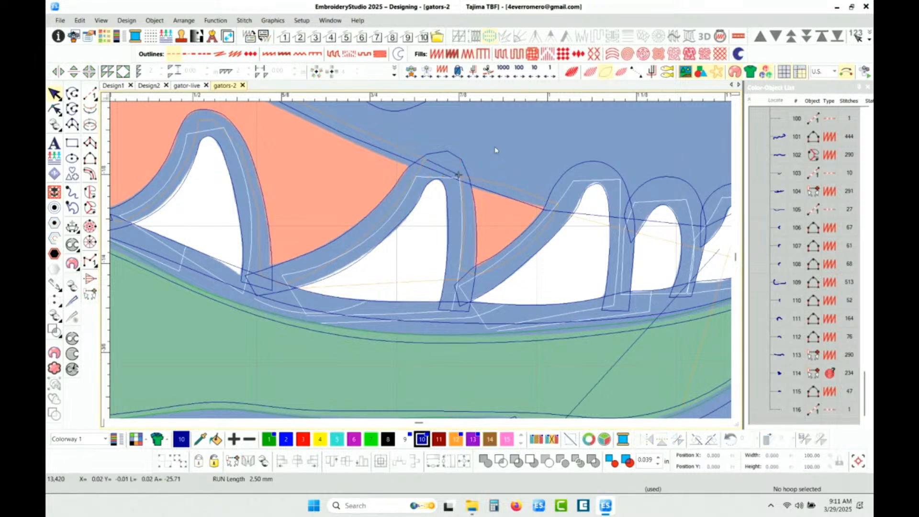
- Recolor the short run at the tooth tip to orange color 12 and delete the old orange run crossing the white tooth's base
{"action": "left_click", "coordinate": [405, 151]}
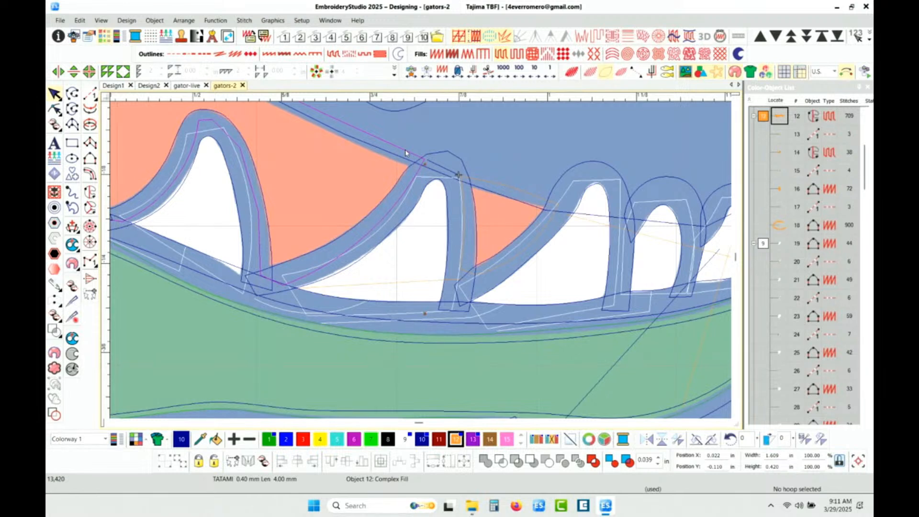
{"action": "left_click", "coordinate": [442, 170]}
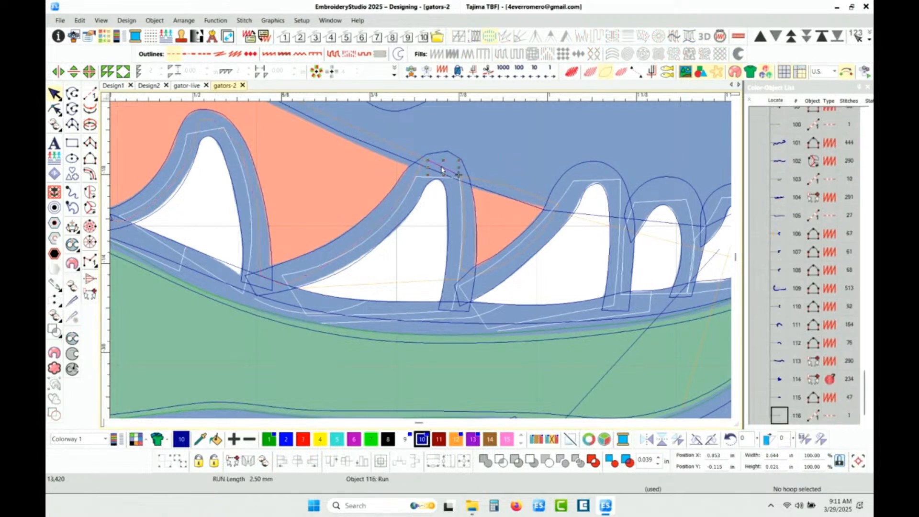
{"action": "left_click", "coordinate": [456, 439]}
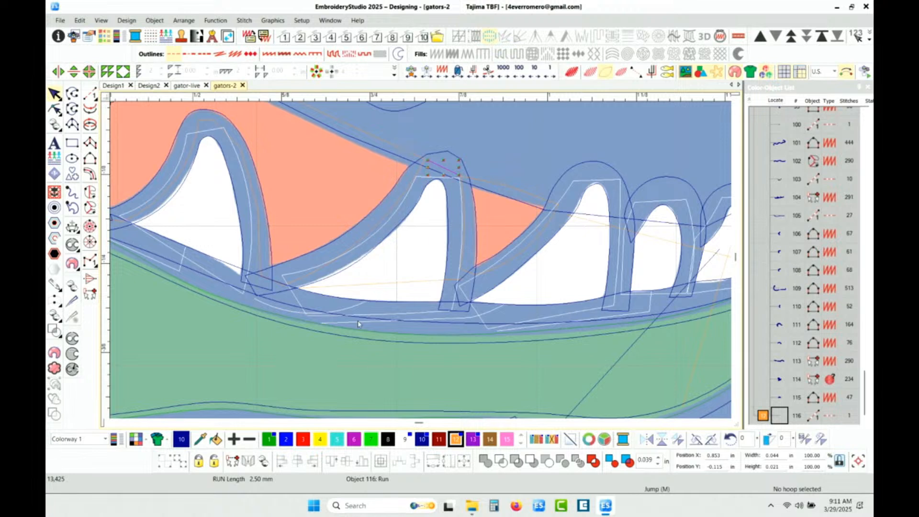
{"action": "left_click", "coordinate": [382, 286]}
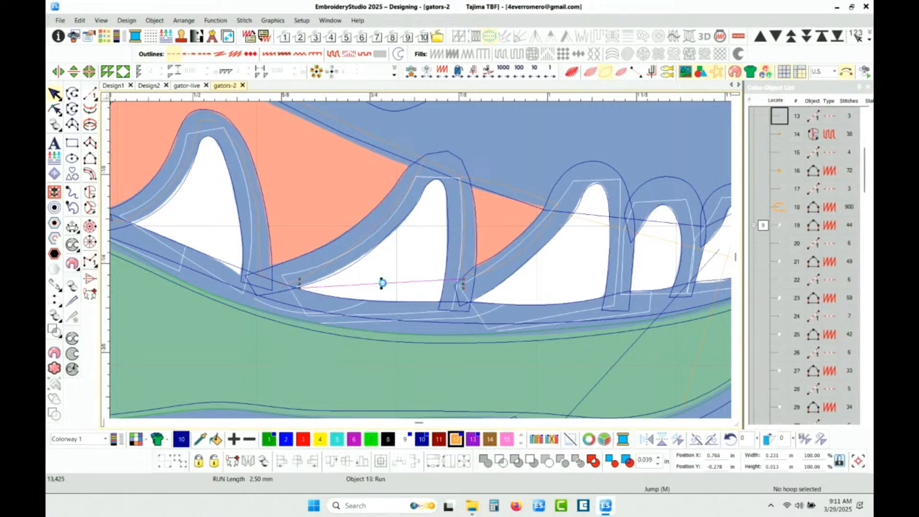
{"action": "key", "text": "Delete"}
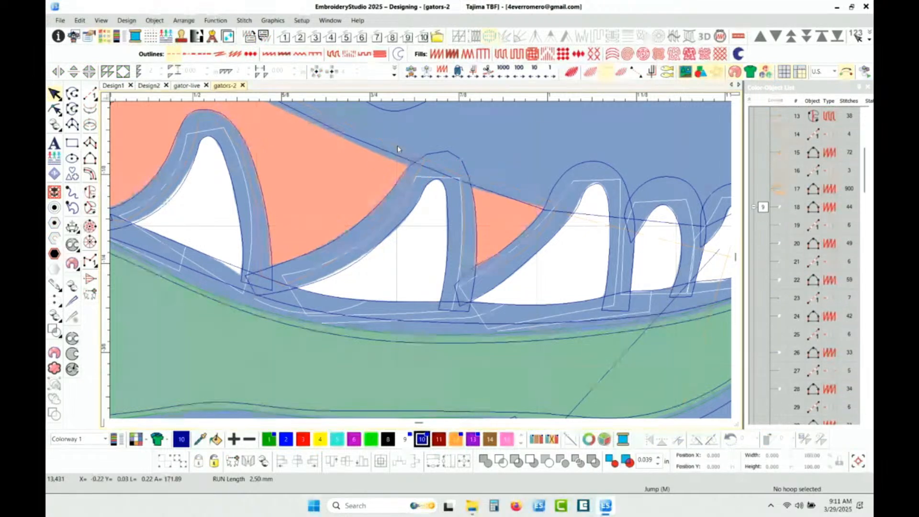
- Select the large orange fill, the short run and the small orange fill in that order, and resequence them by selection
{"action": "left_click", "coordinate": [398, 149]}
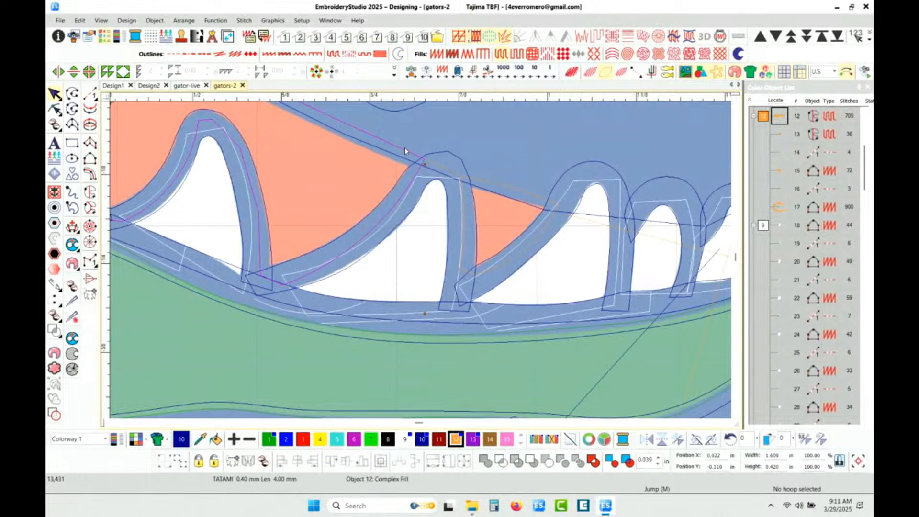
{"action": "left_click", "coordinate": [451, 173], "text": "ctrl"}
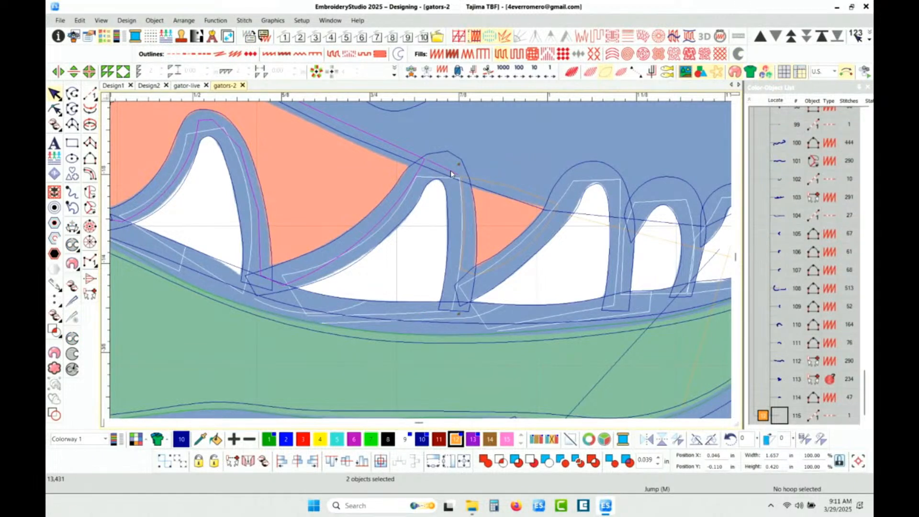
{"action": "left_click", "coordinate": [498, 185], "text": "ctrl"}
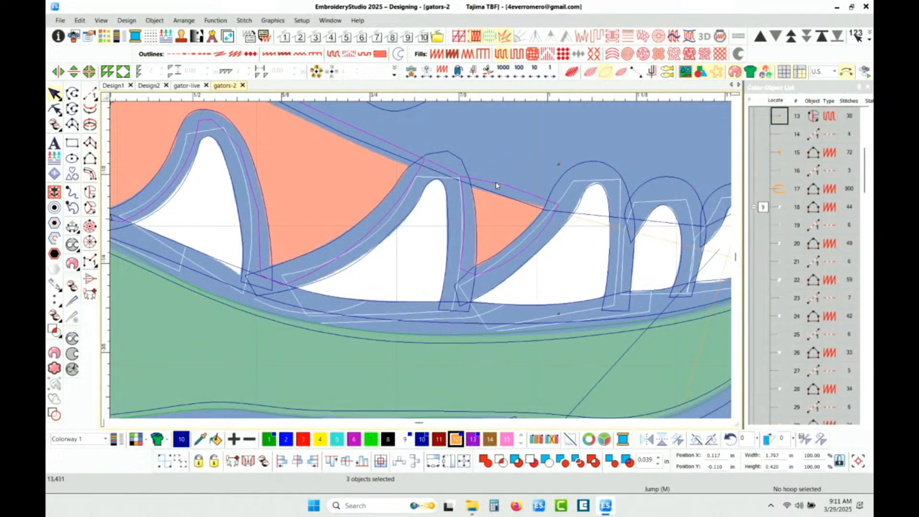
{"action": "left_click", "coordinate": [829, 42]}
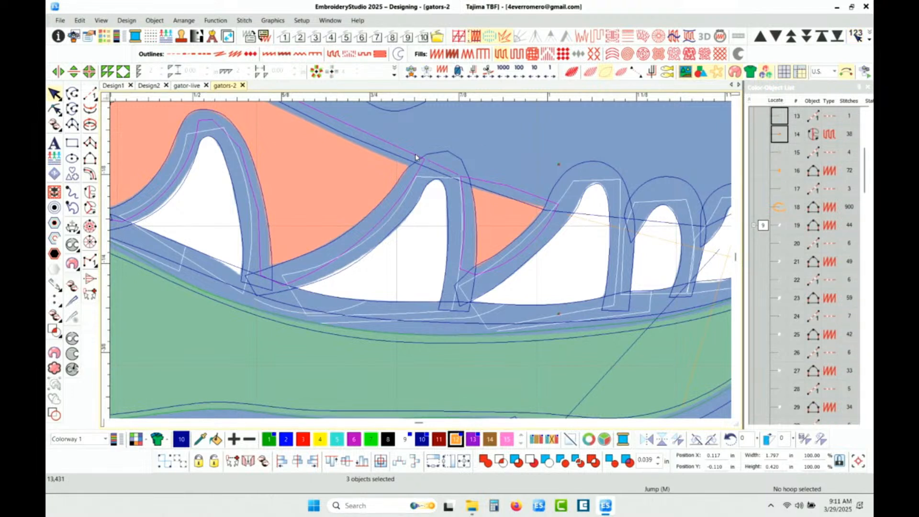
{"action": "key", "text": "Escape"}
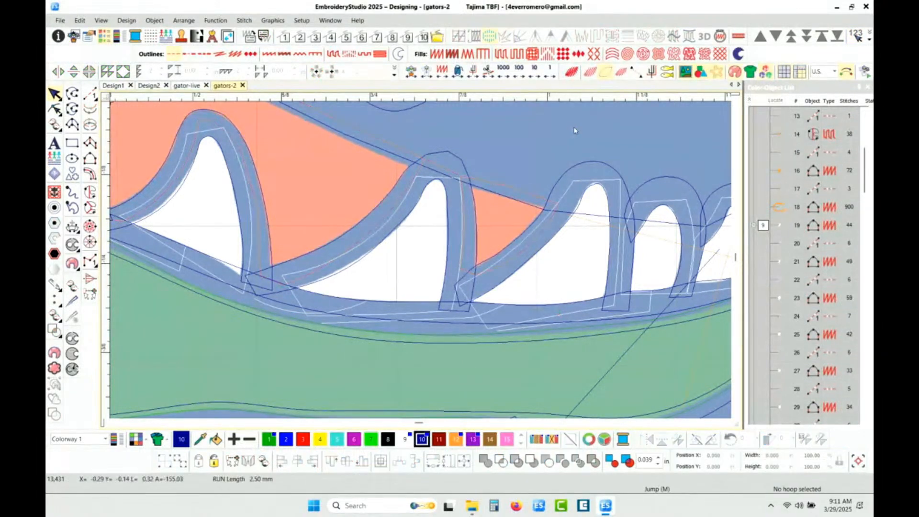
- Reshape the large orange fill so that its exit point sits at the start of the short run by the tooth tip
{"action": "left_click", "coordinate": [387, 145]}
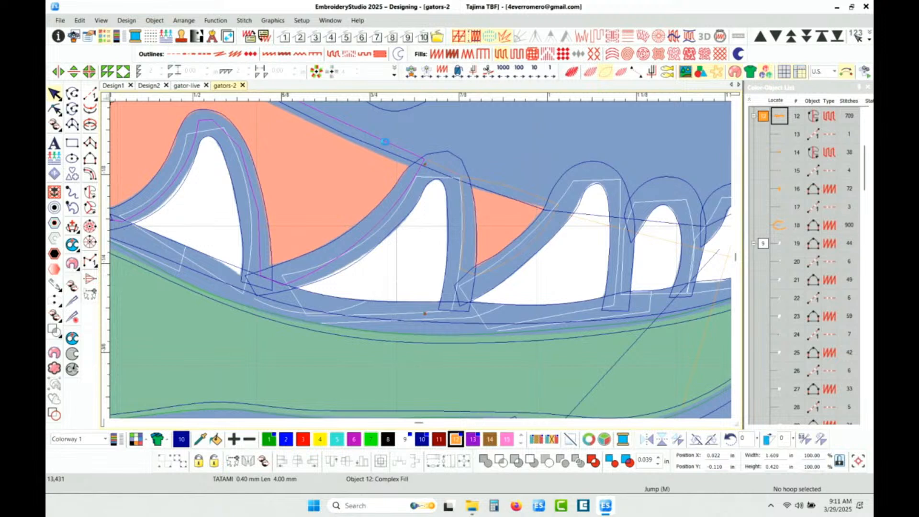
{"action": "key", "text": "h"}
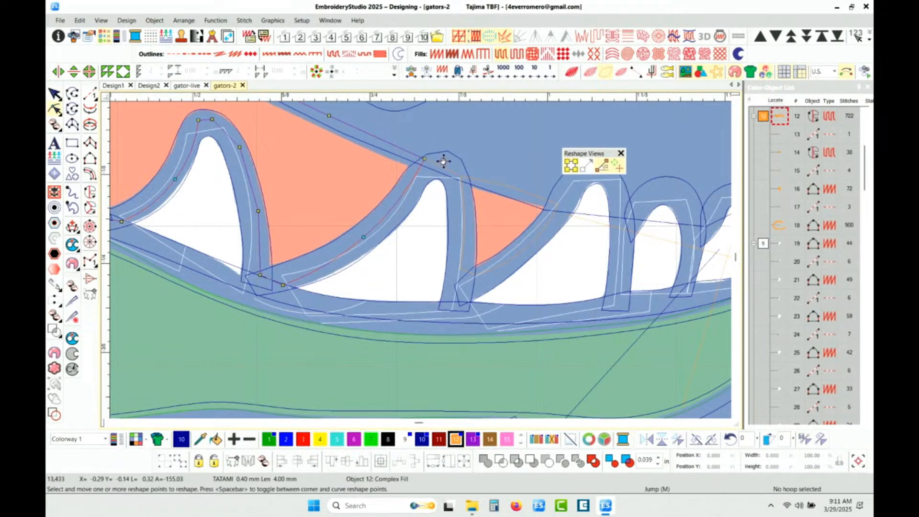
{"action": "key", "text": "Return"}
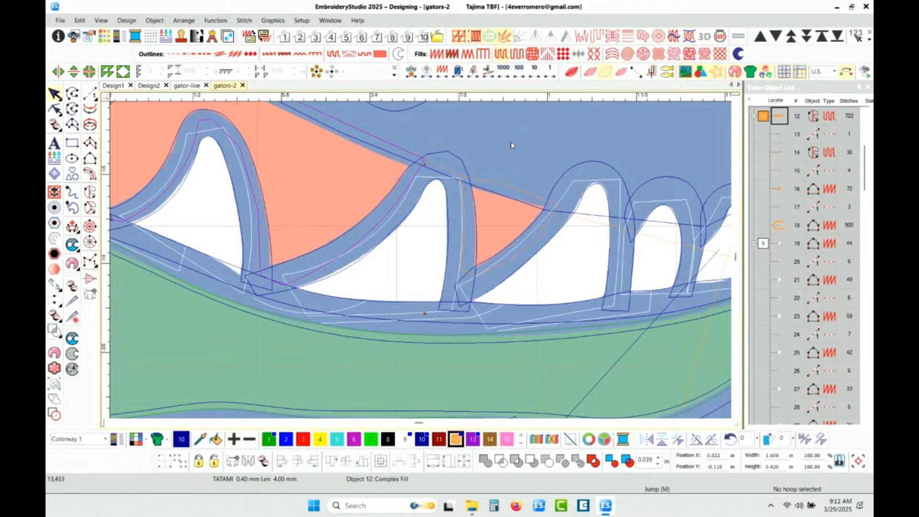
- Move the small orange fill's entry point up to the short run's end at the tooth tip, and check the design in realistic preview
{"action": "left_click", "coordinate": [500, 187]}
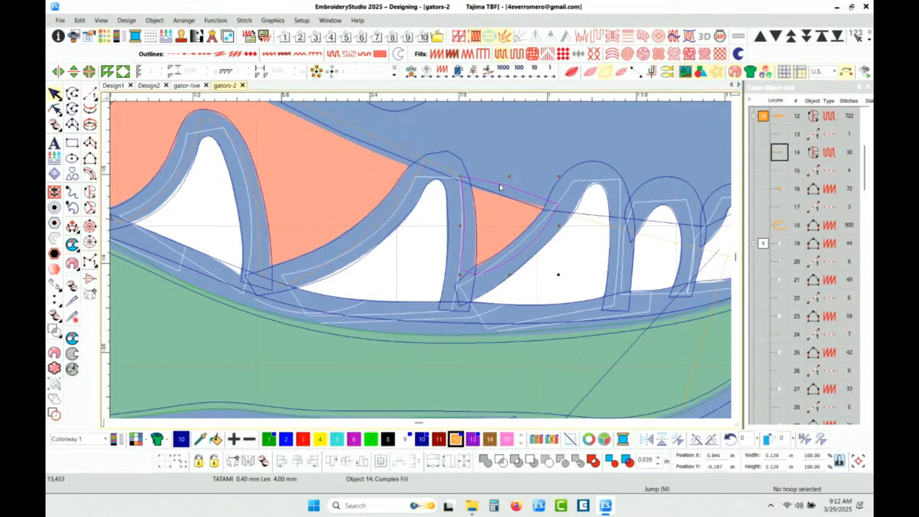
{"action": "key", "text": "h"}
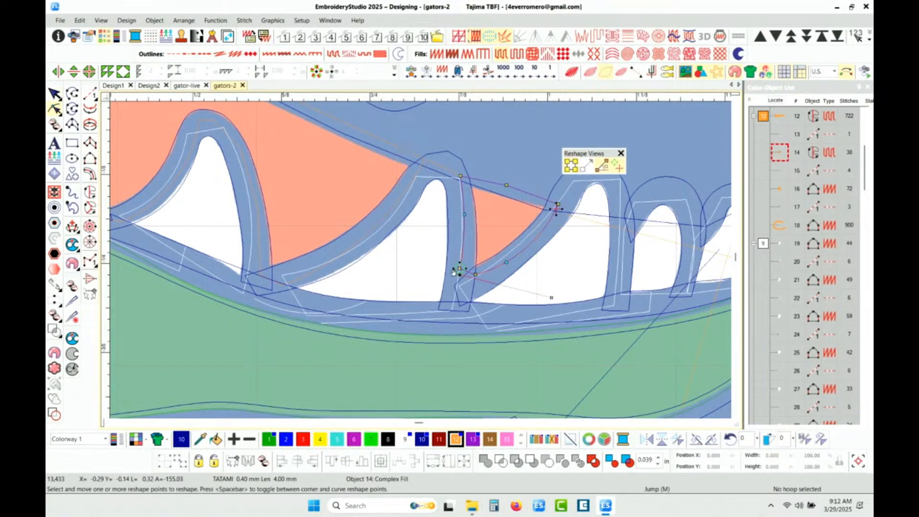
{"action": "mouse_move", "coordinate": [460, 269]}
{"action": "left_mouse_down"}
{"action": "mouse_move", "coordinate": [461, 181]}
{"action": "mouse_move", "coordinate": [447, 159]}
{"action": "left_mouse_up"}
{"action": "key", "text": "Escape"}
{"action": "key", "text": "Escape"}
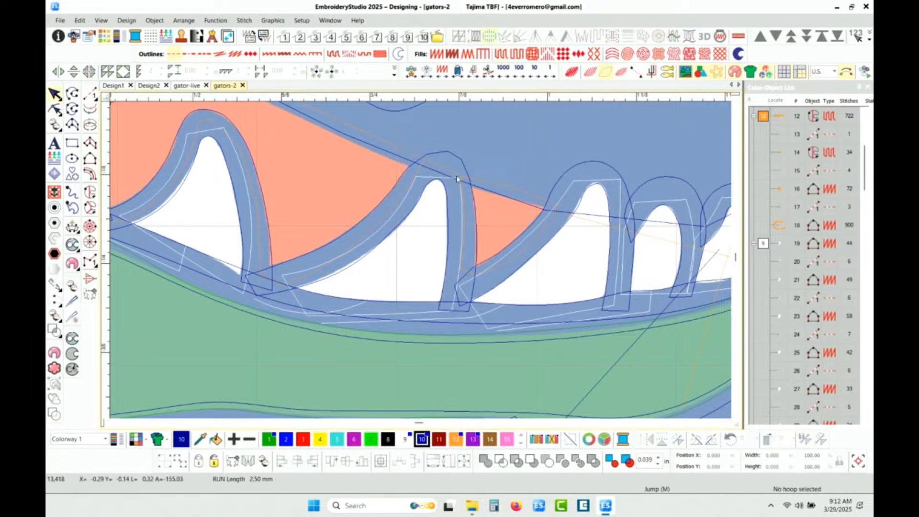
{"action": "key", "text": "t"}
{"action": "scroll", "coordinate": [422, 263], "scroll_direction": "down", "scroll_amount": 4}
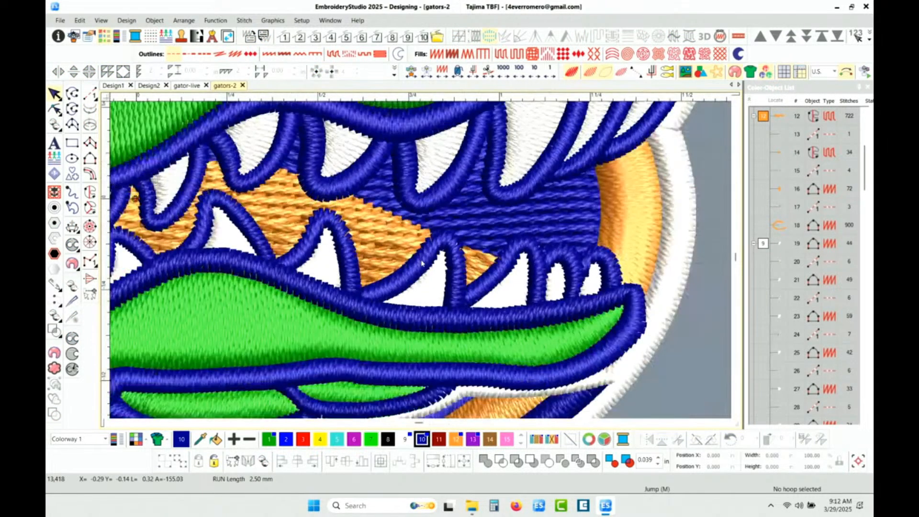
{"action": "scroll", "coordinate": [422, 263], "scroll_direction": "down", "scroll_amount": 3}
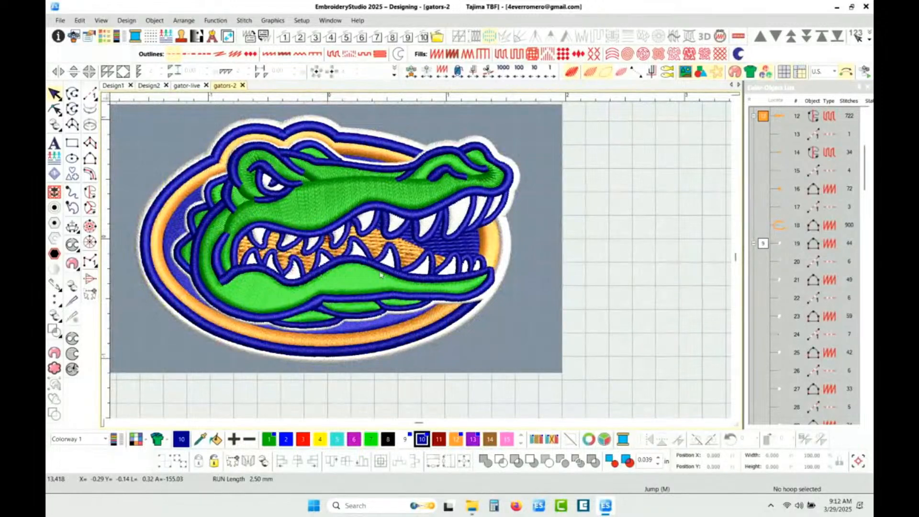
{"action": "scroll", "coordinate": [402, 246], "scroll_direction": "up", "scroll_amount": 1}
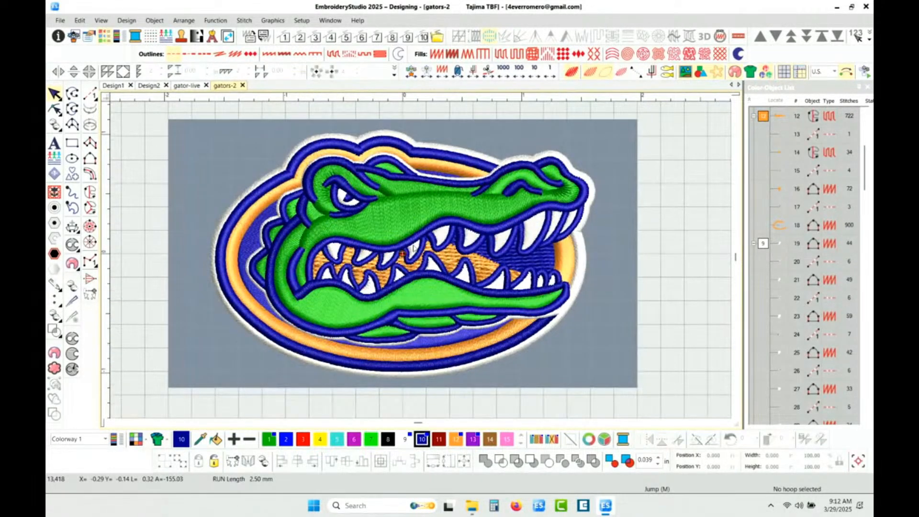